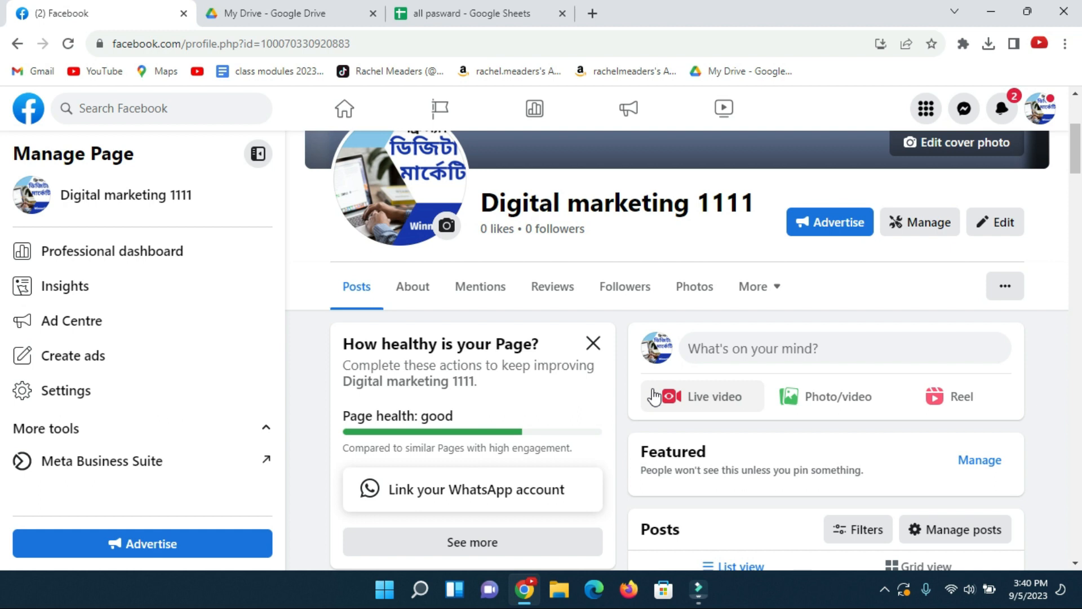
Review the page's 3 September T-shirt post, looking over its description and the attached shirt photos
{"action": "scroll", "coordinate": [789, 288], "scroll_direction": "down", "scroll_amount": 5}
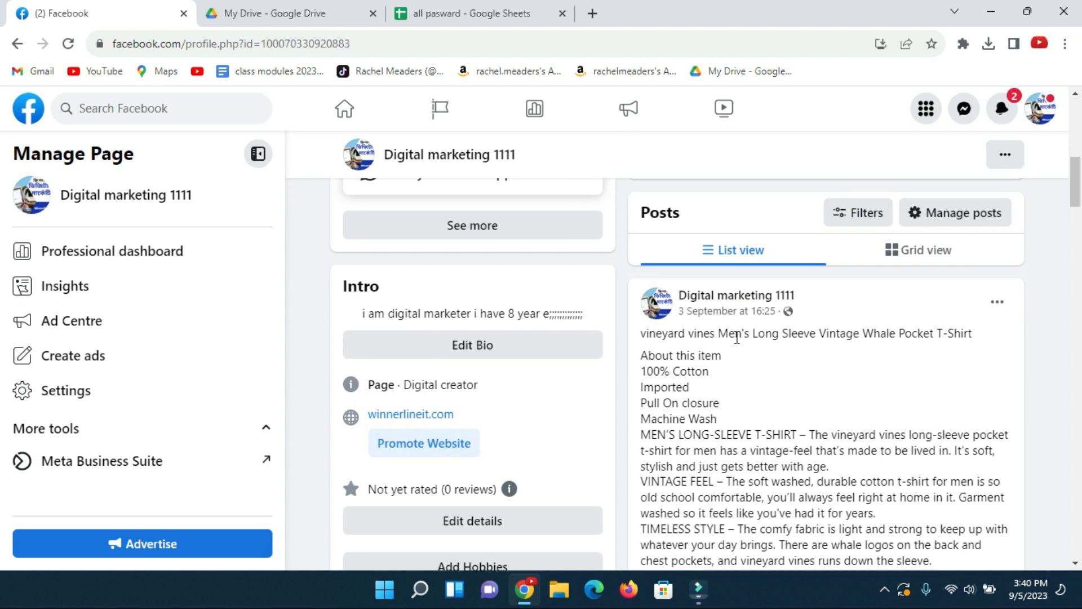
{"action": "scroll", "coordinate": [737, 337], "scroll_direction": "down", "scroll_amount": 10}
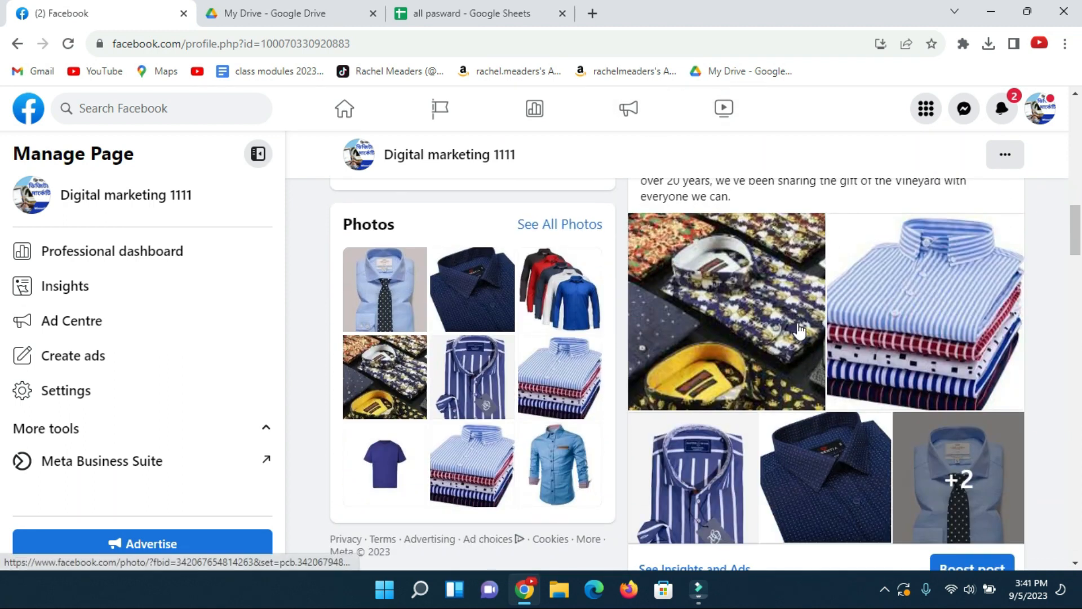
{"action": "scroll", "coordinate": [803, 341], "scroll_direction": "down", "scroll_amount": 1}
{"action": "scroll", "coordinate": [787, 316], "scroll_direction": "up", "scroll_amount": 2}
{"action": "scroll", "coordinate": [787, 317], "scroll_direction": "up", "scroll_amount": 6}
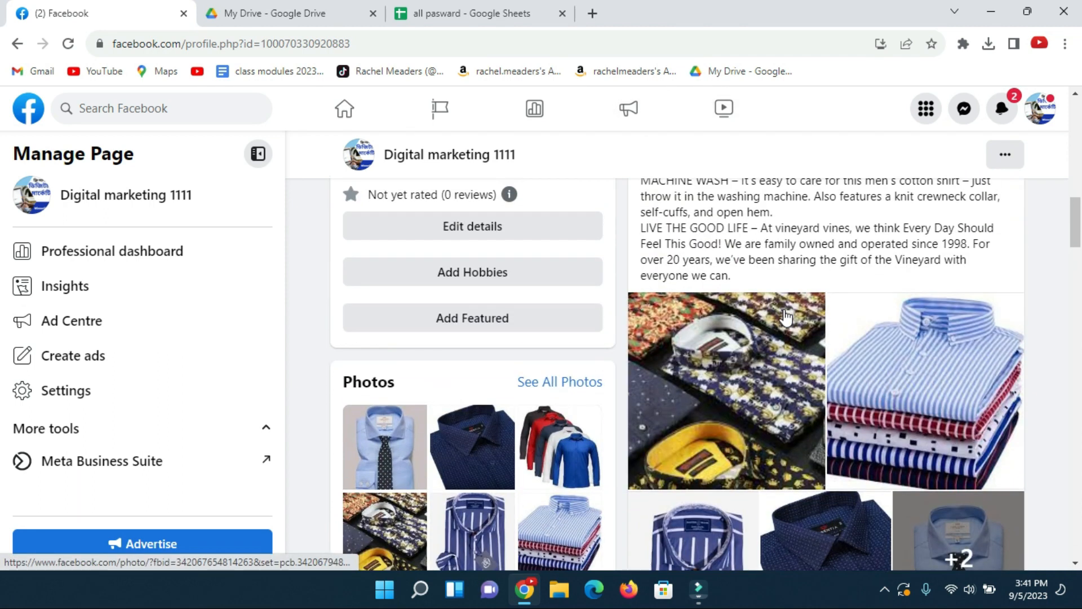
{"action": "scroll", "coordinate": [751, 318], "scroll_direction": "down", "scroll_amount": 8}
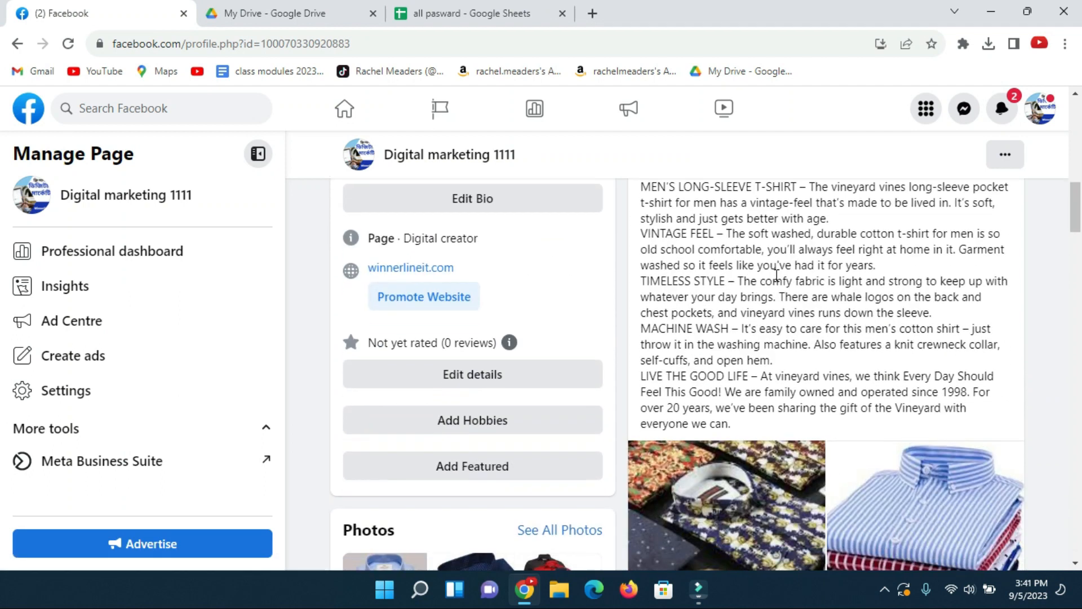
{"action": "scroll", "coordinate": [795, 345], "scroll_direction": "up", "scroll_amount": 1}
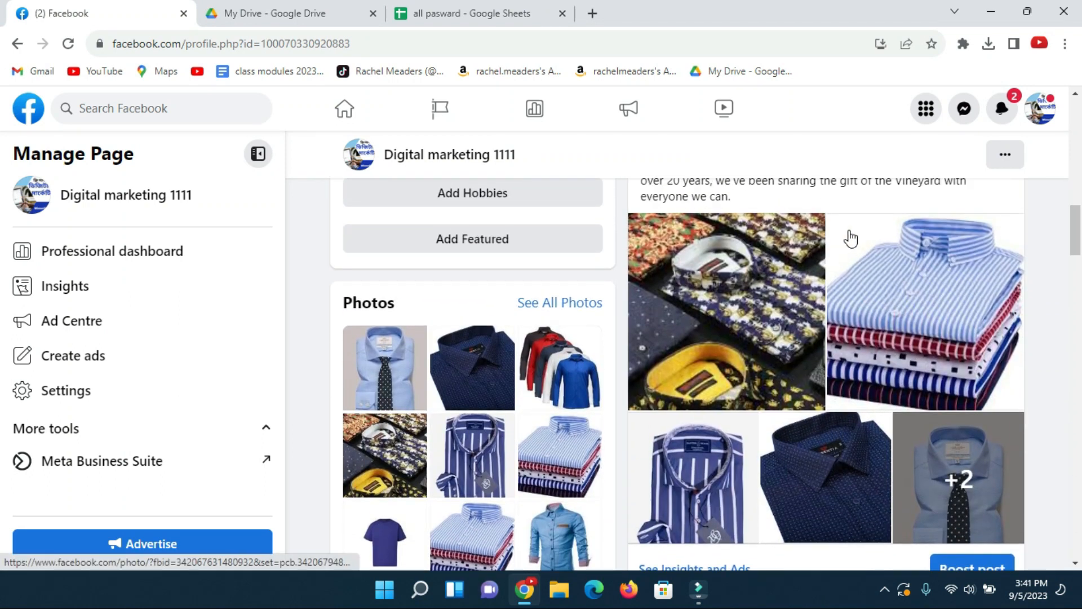
{"action": "scroll", "coordinate": [804, 276], "scroll_direction": "up", "scroll_amount": 1}
{"action": "scroll", "coordinate": [785, 372], "scroll_direction": "down", "scroll_amount": 1}
{"action": "scroll", "coordinate": [750, 347], "scroll_direction": "up", "scroll_amount": 5}
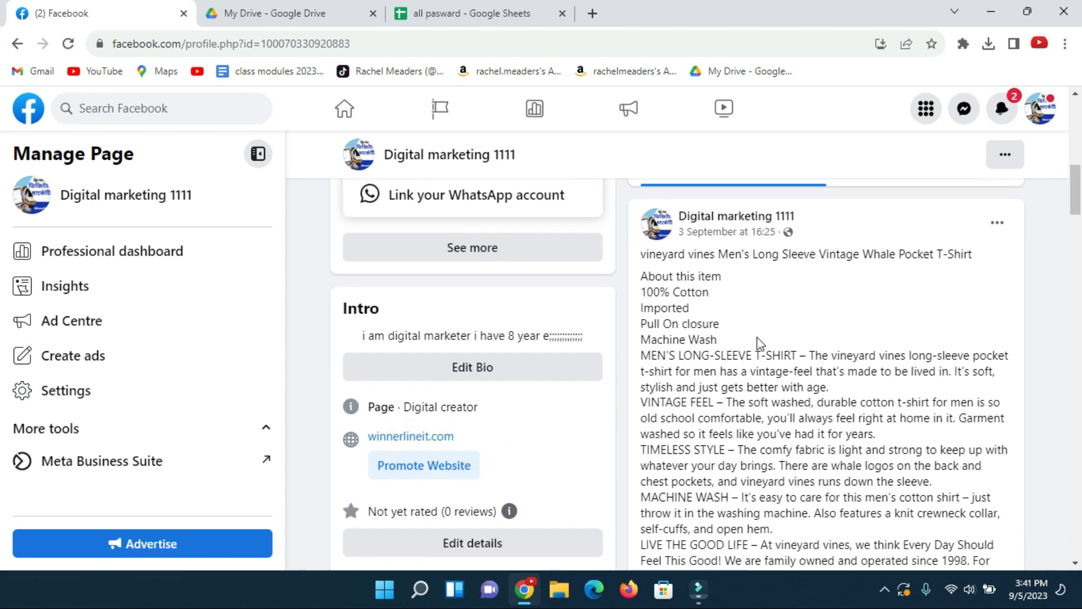
{"action": "scroll", "coordinate": [756, 346], "scroll_direction": "down", "scroll_amount": 5}
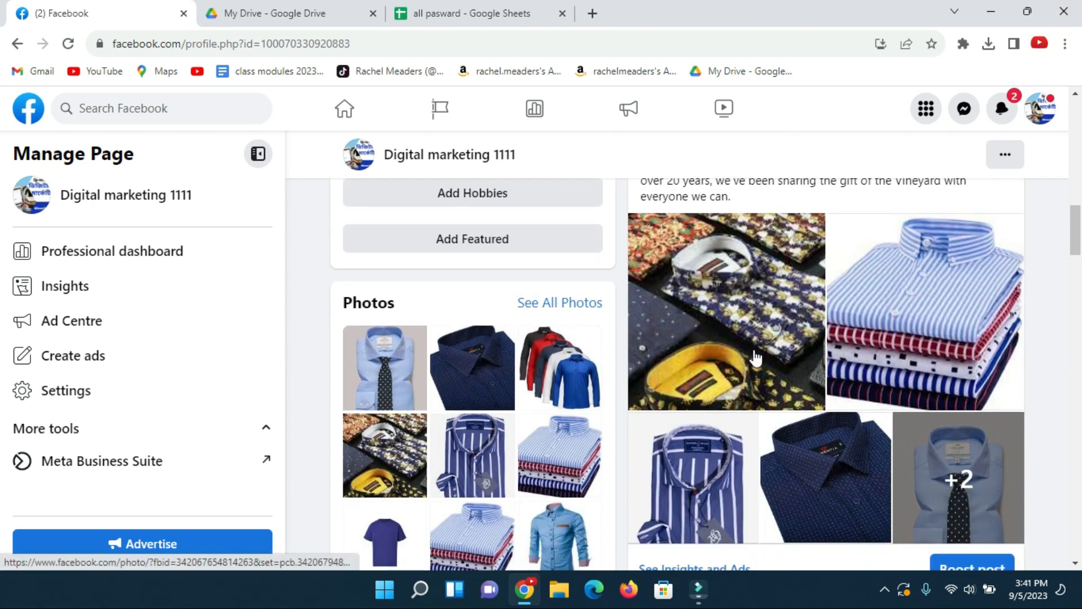
{"action": "scroll", "coordinate": [800, 304], "scroll_direction": "down", "scroll_amount": 1}
{"action": "scroll", "coordinate": [756, 265], "scroll_direction": "up", "scroll_amount": 1}
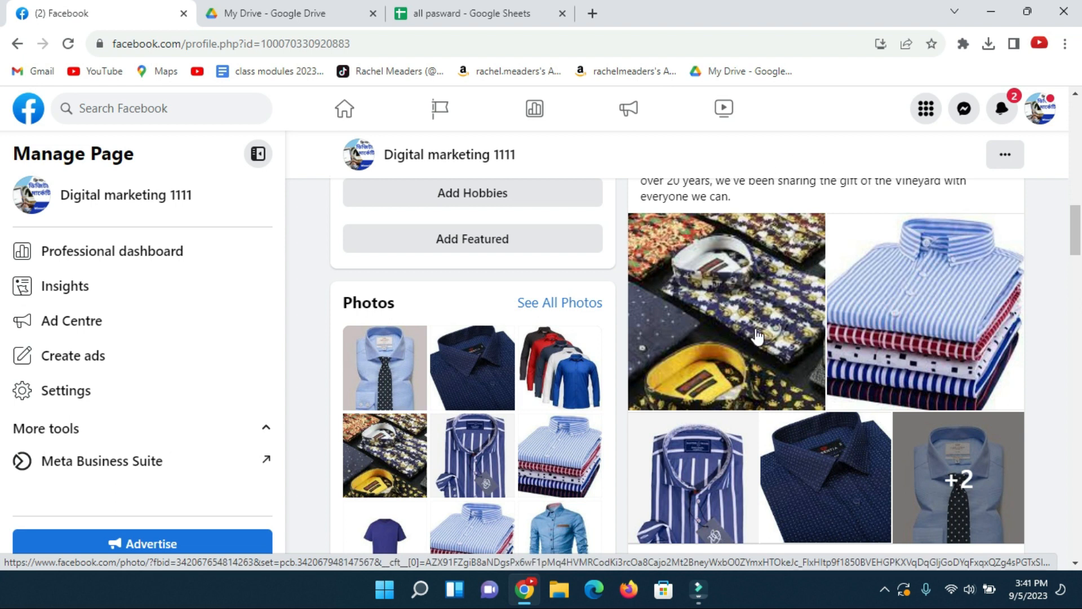
{"action": "scroll", "coordinate": [747, 209], "scroll_direction": "down", "scroll_amount": 1}
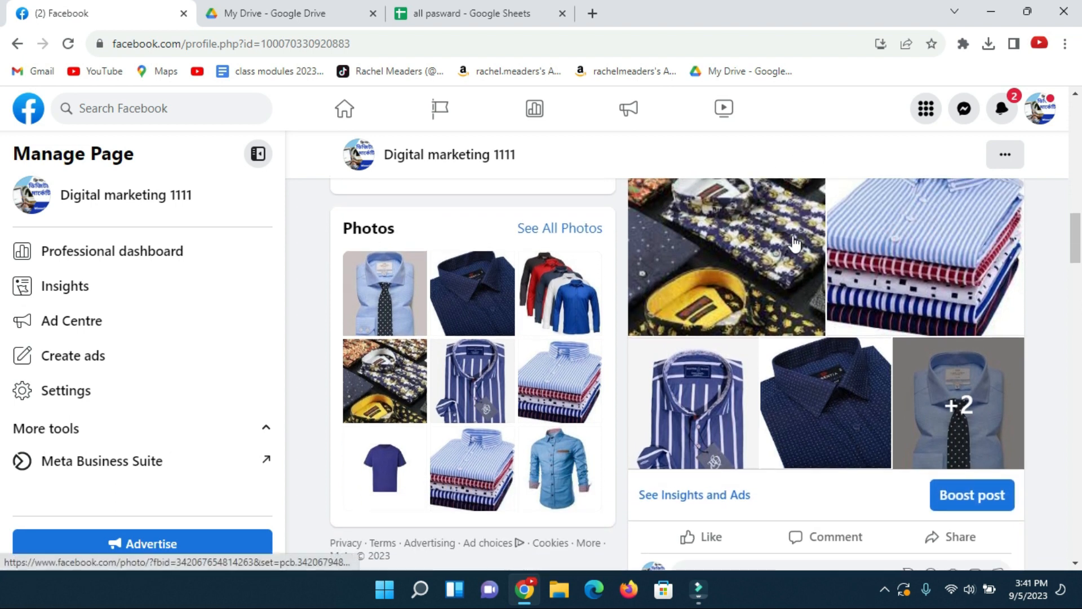
{"action": "scroll", "coordinate": [795, 244], "scroll_direction": "up", "scroll_amount": 2}
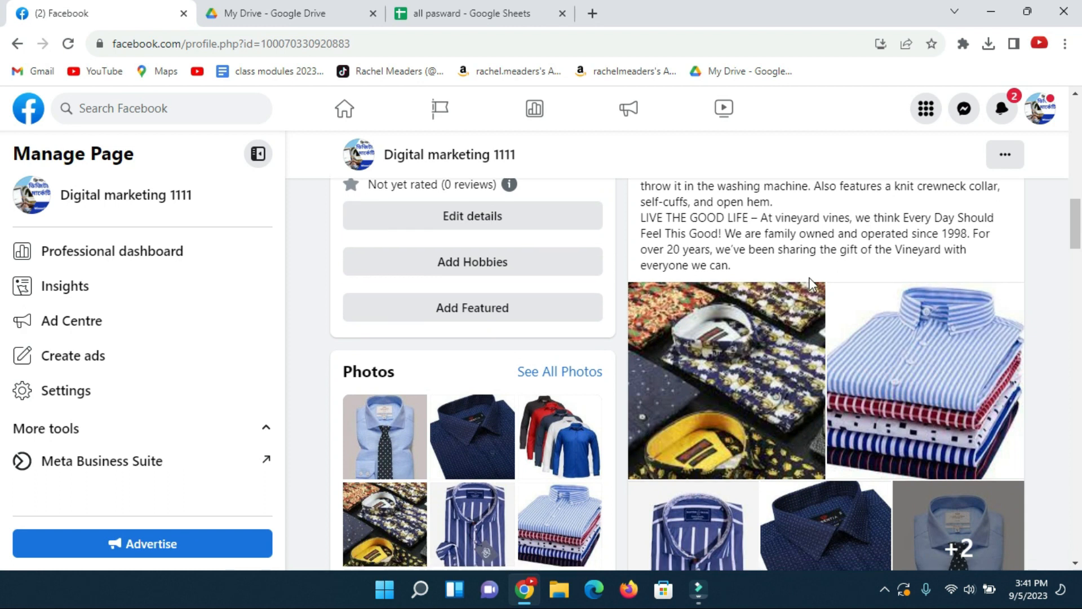
{"action": "scroll", "coordinate": [810, 285], "scroll_direction": "down", "scroll_amount": 1}
{"action": "scroll", "coordinate": [727, 259], "scroll_direction": "down", "scroll_amount": 1}
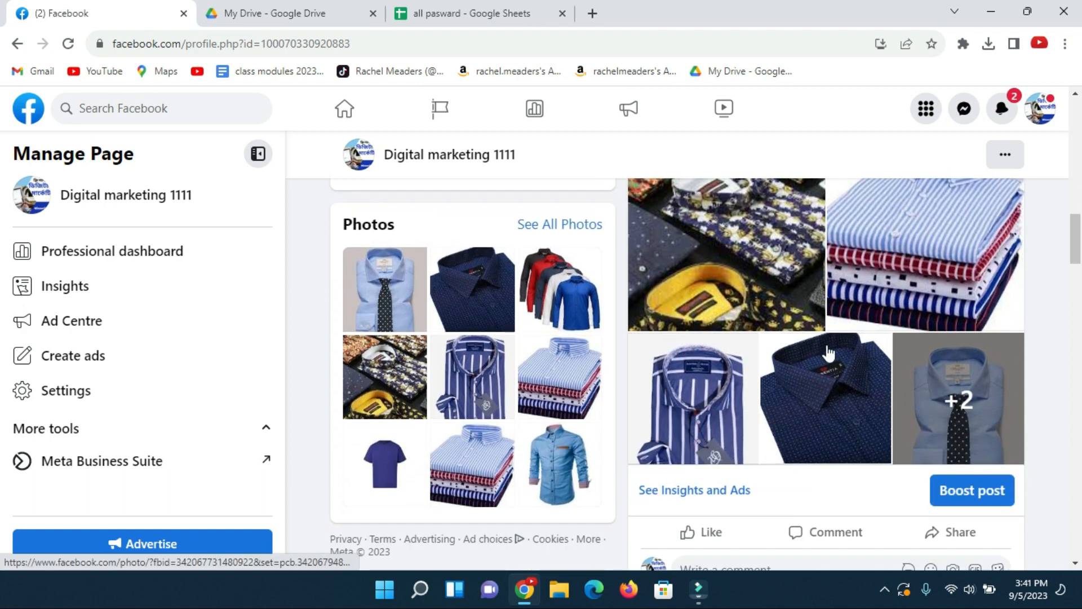
{"action": "scroll", "coordinate": [744, 347], "scroll_direction": "up", "scroll_amount": 2}
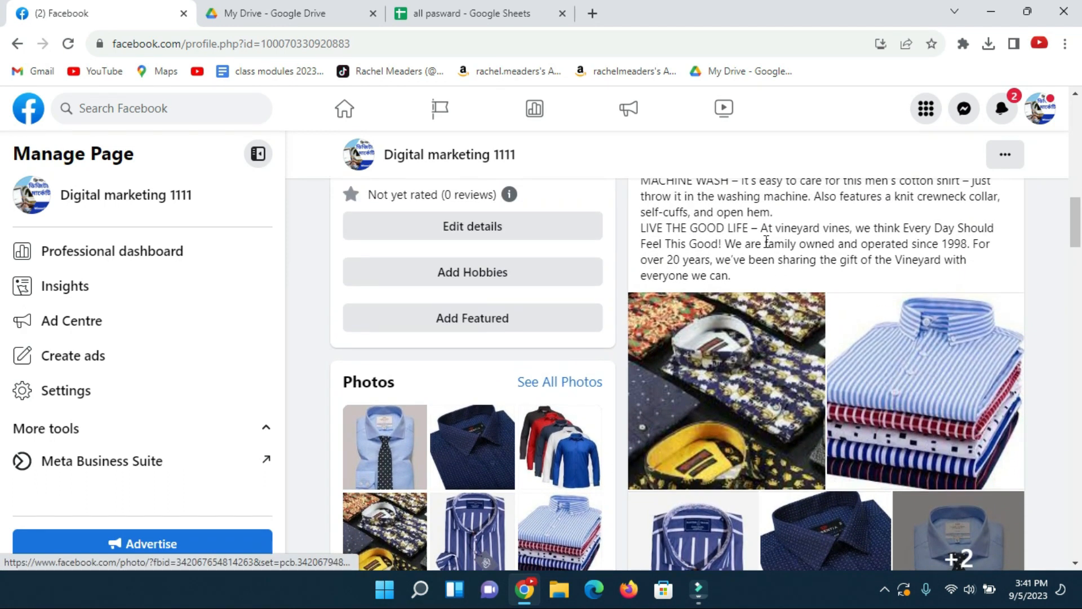
{"action": "scroll", "coordinate": [767, 243], "scroll_direction": "down", "scroll_amount": 1}
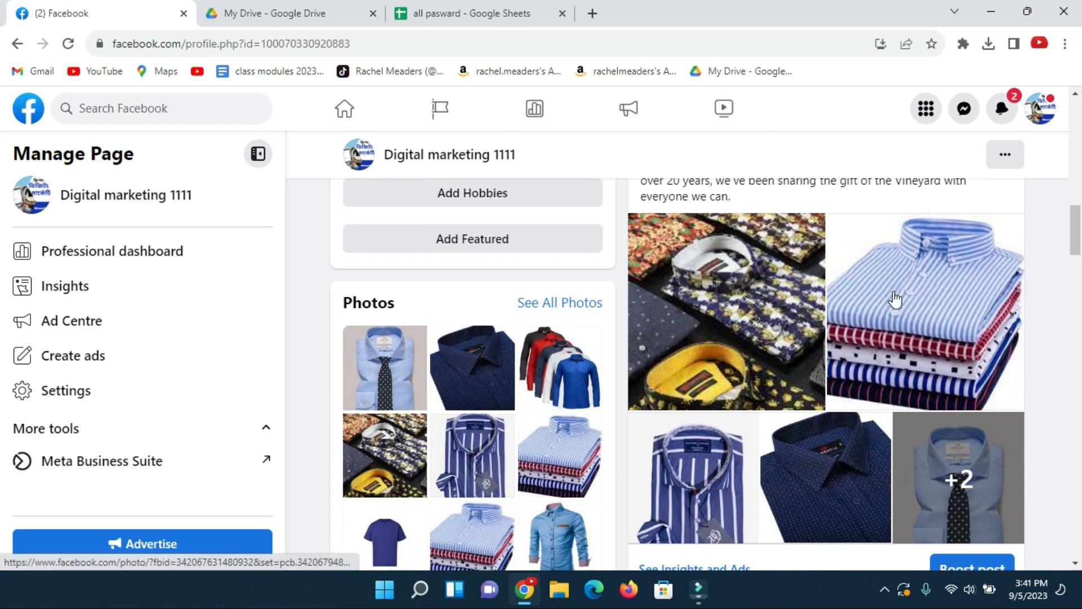
{"action": "scroll", "coordinate": [791, 330], "scroll_direction": "down", "scroll_amount": 1}
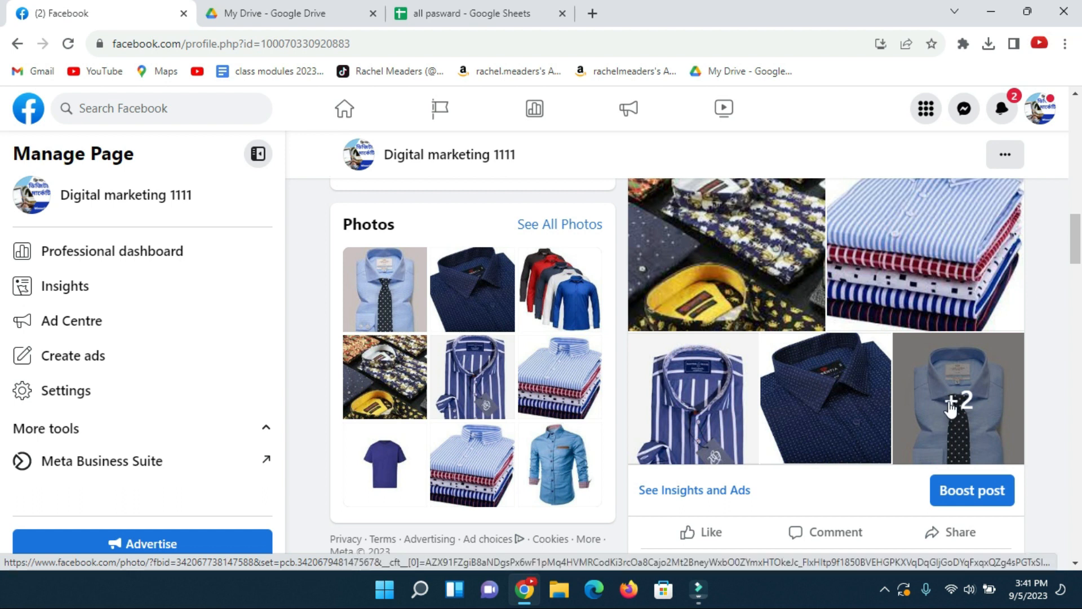
{"action": "scroll", "coordinate": [835, 307], "scroll_direction": "up", "scroll_amount": 1}
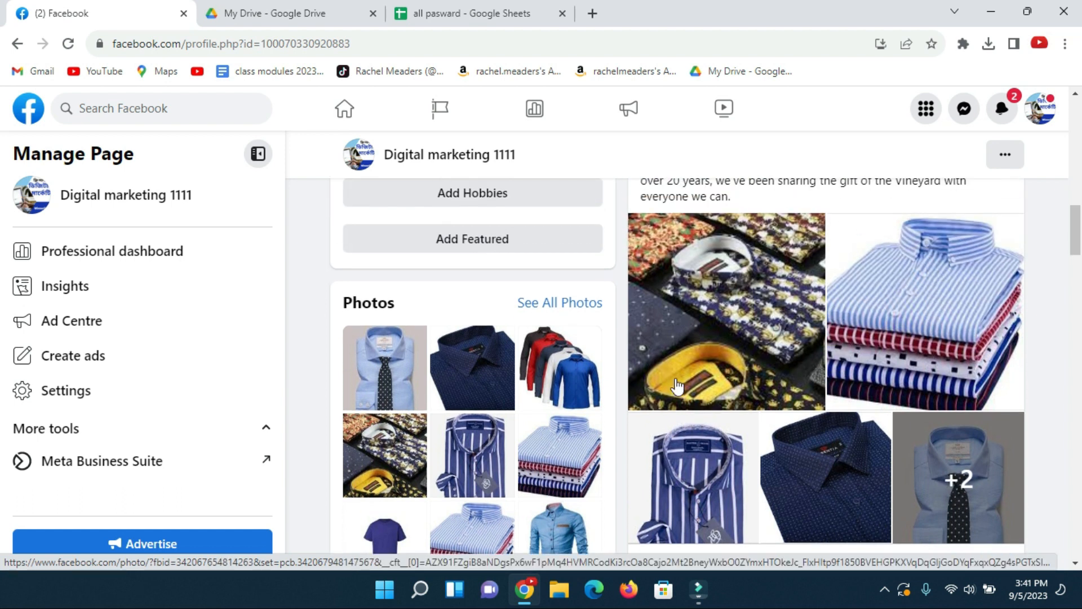
{"action": "scroll", "coordinate": [847, 342], "scroll_direction": "up", "scroll_amount": 2}
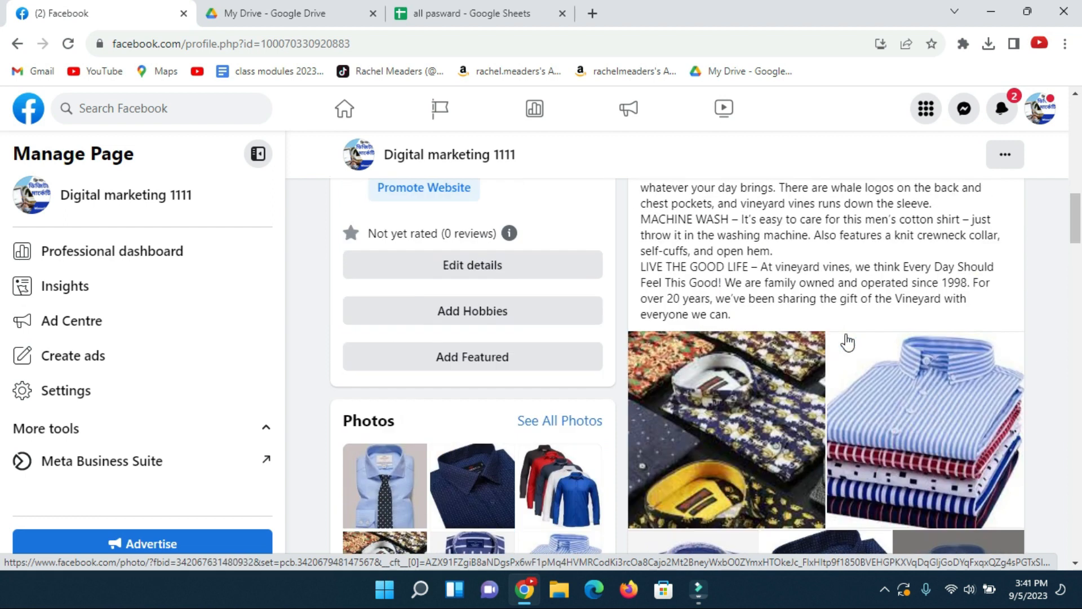
{"action": "scroll", "coordinate": [847, 342], "scroll_direction": "up", "scroll_amount": 5}
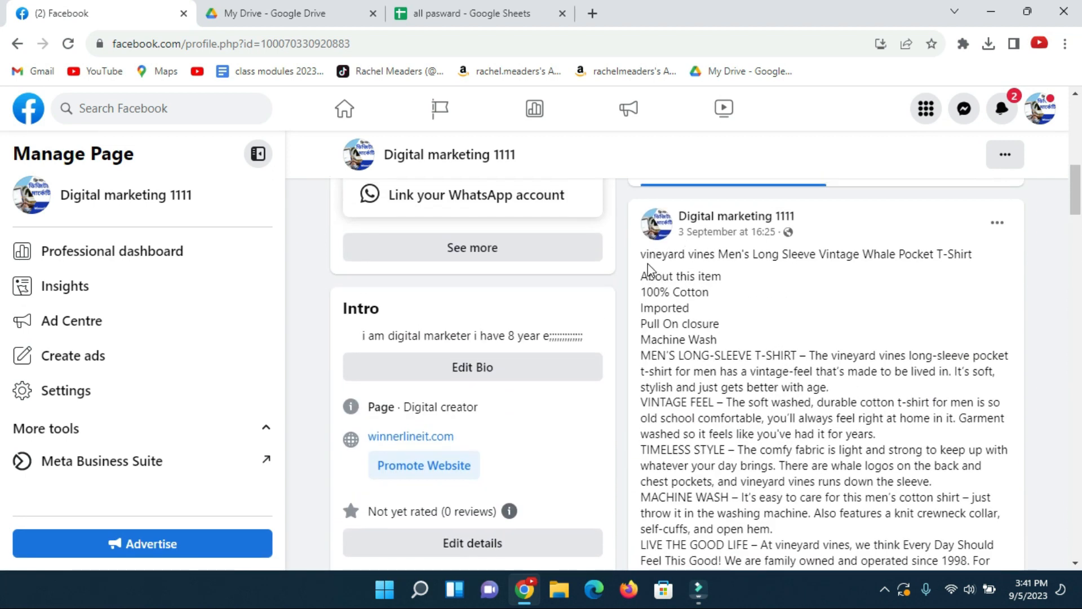
Highlight the "About this item", "100% Cotton" and "Imported" lines in the T-shirt post's description one after another
{"action": "left_click_drag", "start_coordinate": [635, 280], "coordinate": [735, 291]}
{"action": "left_click", "coordinate": [726, 276]}
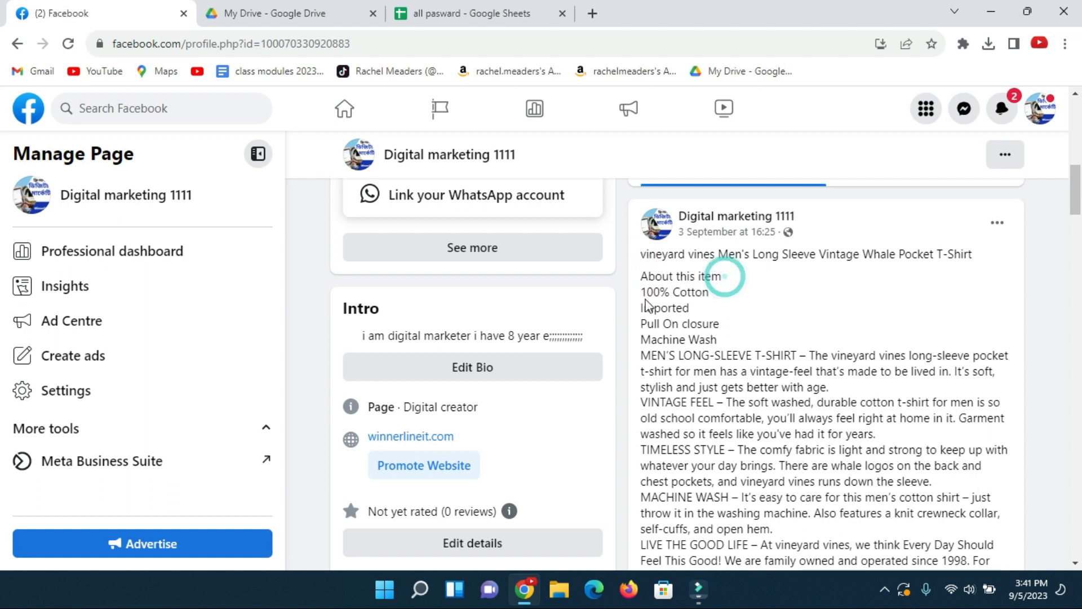
{"action": "left_click_drag", "start_coordinate": [639, 292], "coordinate": [713, 292]}
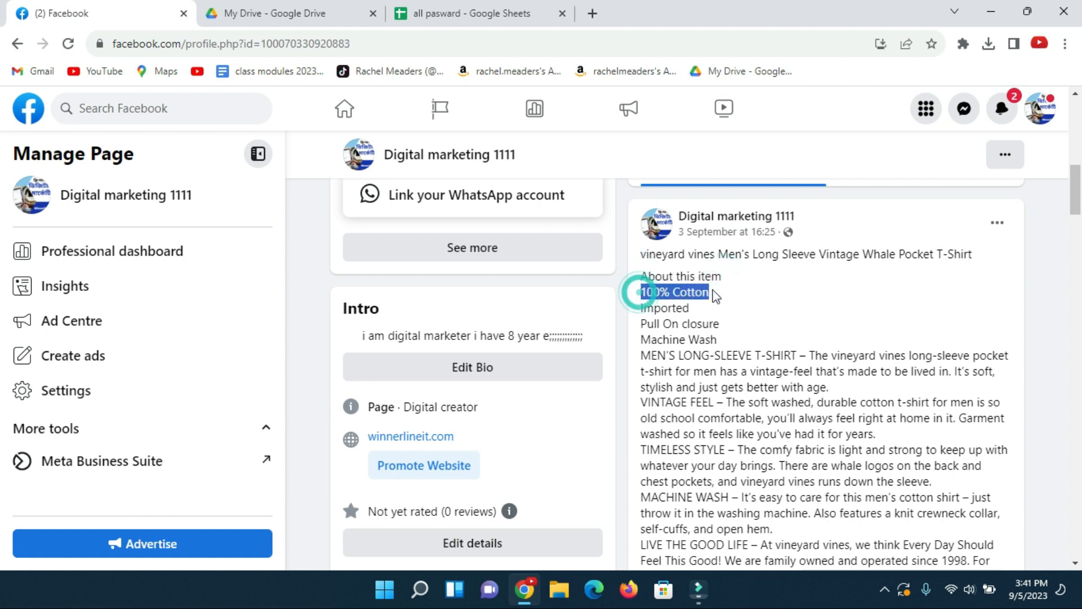
{"action": "double_click", "coordinate": [643, 309]}
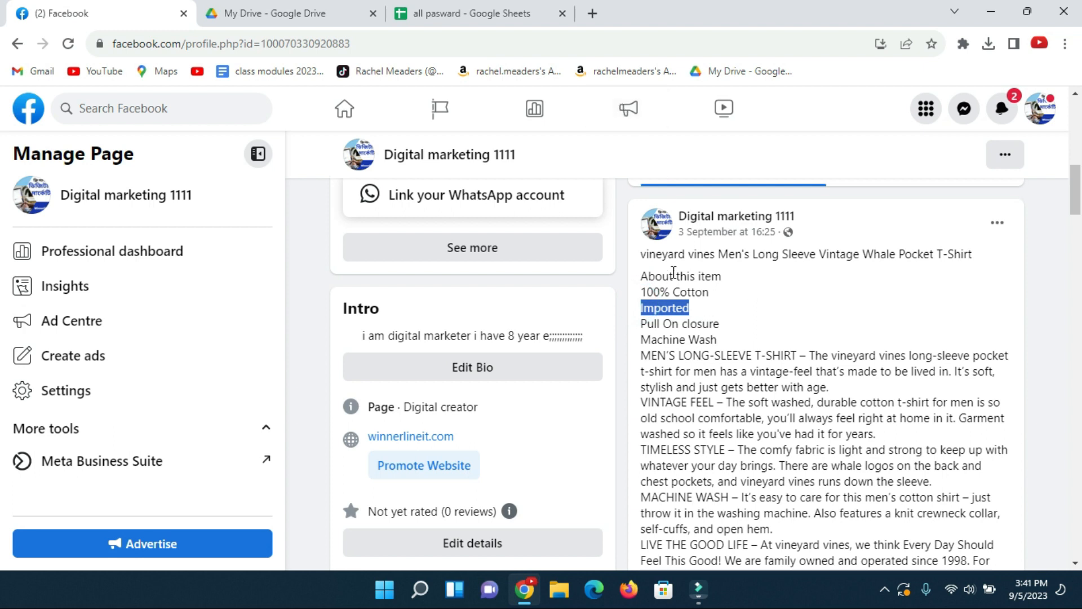
Examine the T-shirt post's full description, highlighting the text from the product title down through its feature paragraphs
{"action": "left_click_drag", "start_coordinate": [646, 255], "coordinate": [742, 561]}
{"action": "scroll", "coordinate": [758, 361], "scroll_direction": "down", "scroll_amount": 4}
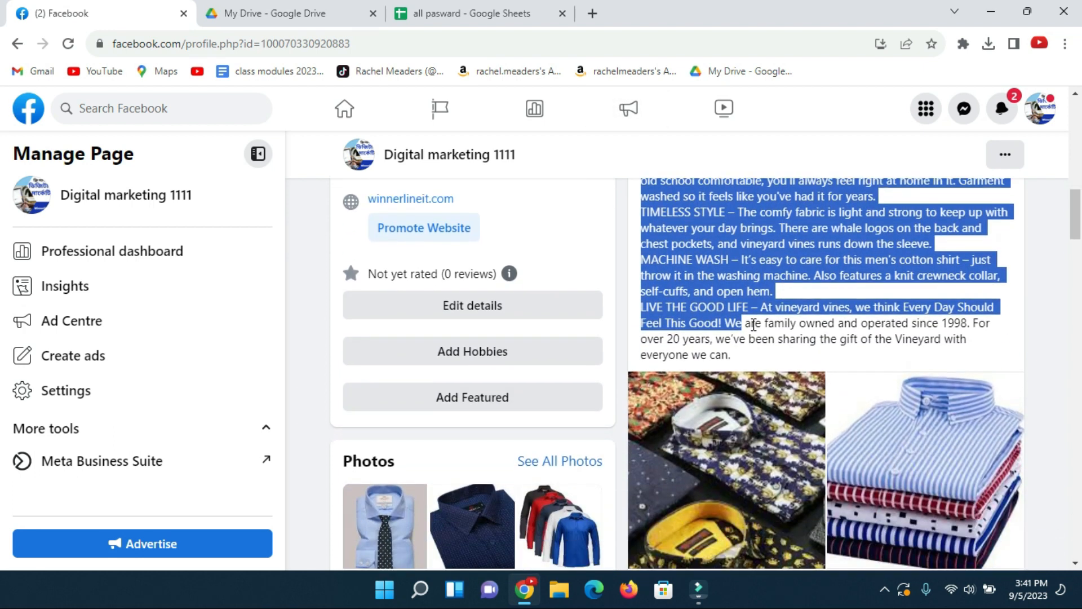
{"action": "left_click", "coordinate": [721, 306]}
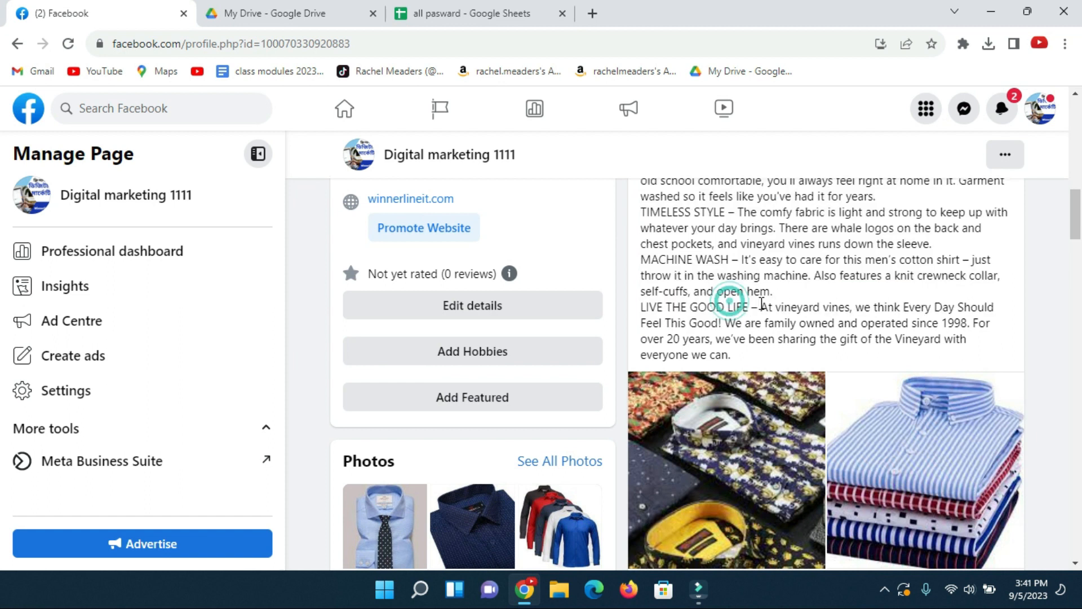
{"action": "scroll", "coordinate": [728, 302], "scroll_direction": "up", "scroll_amount": 3}
{"action": "scroll", "coordinate": [756, 298], "scroll_direction": "up", "scroll_amount": 1}
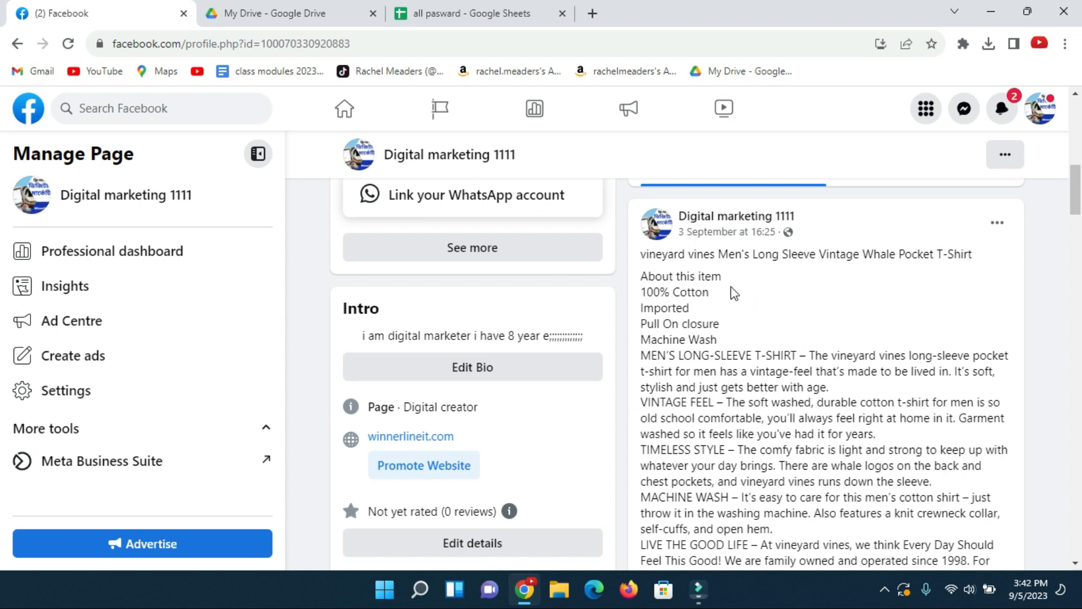
{"action": "scroll", "coordinate": [787, 253], "scroll_direction": "down", "scroll_amount": 2}
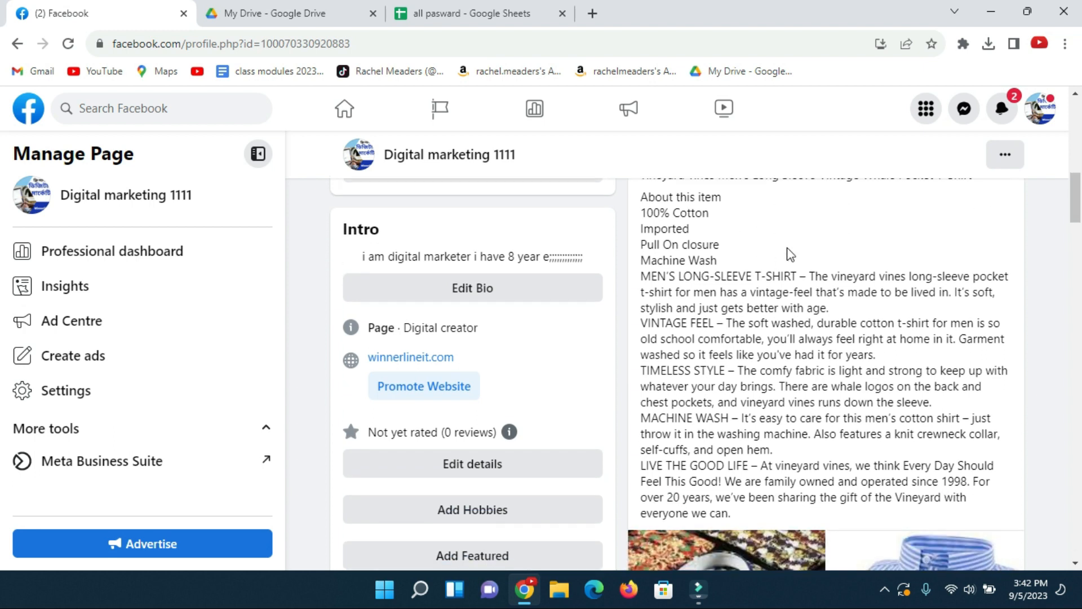
{"action": "scroll", "coordinate": [737, 285], "scroll_direction": "up", "scroll_amount": 2}
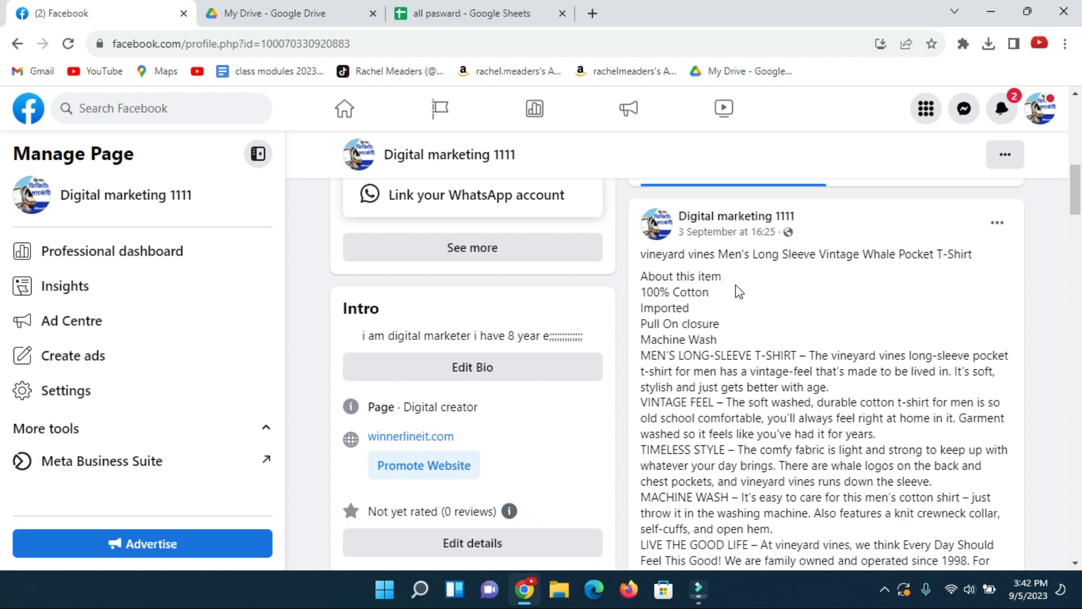
{"action": "scroll", "coordinate": [715, 282], "scroll_direction": "down", "scroll_amount": 1}
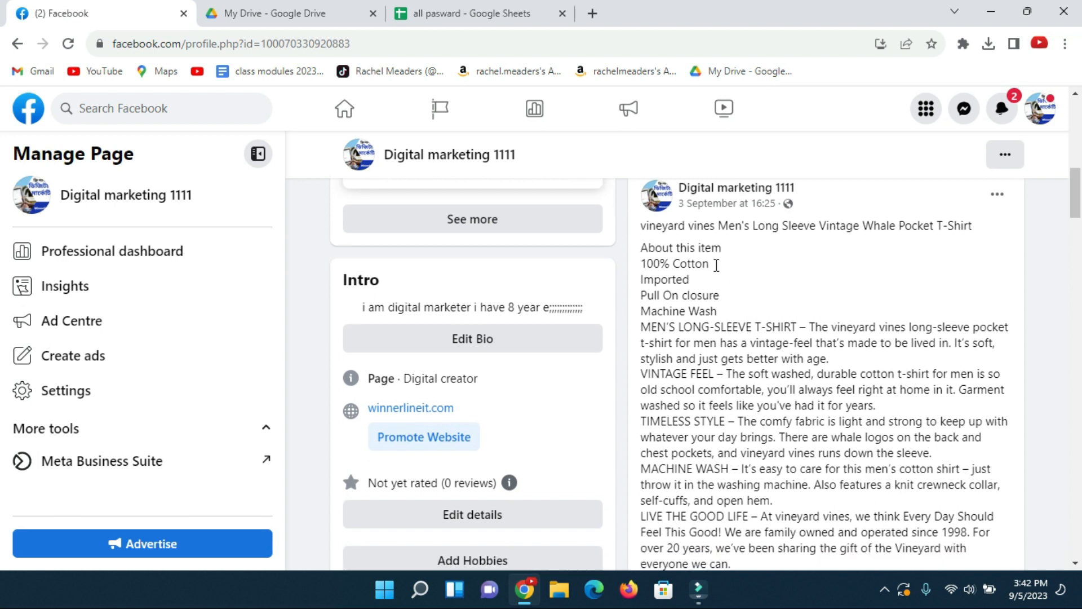
{"action": "scroll", "coordinate": [744, 281], "scroll_direction": "up", "scroll_amount": 2}
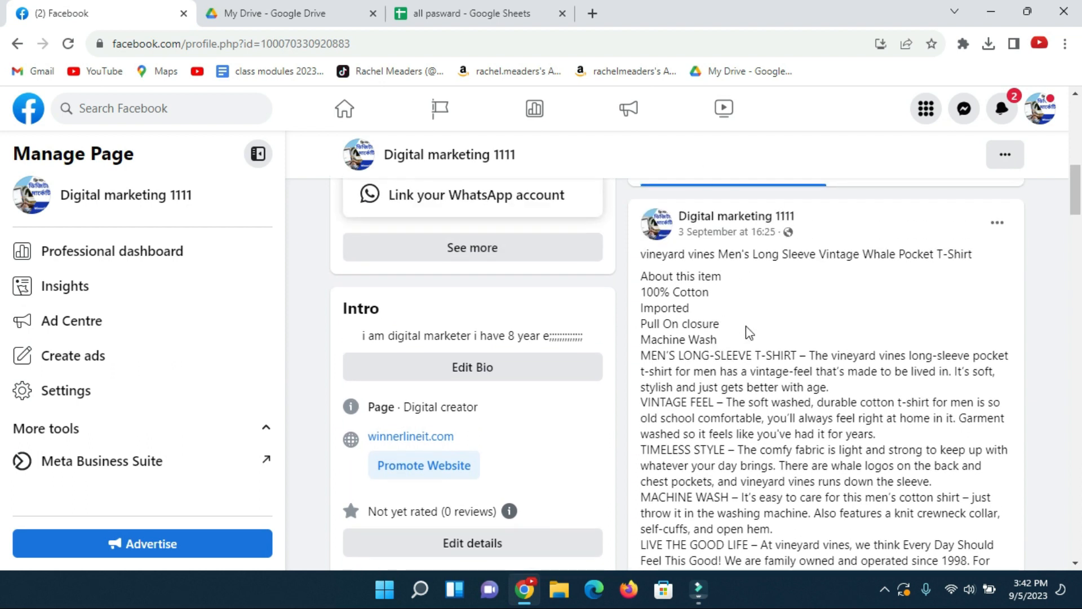
{"action": "scroll", "coordinate": [744, 330], "scroll_direction": "down", "scroll_amount": 2}
{"action": "scroll", "coordinate": [691, 276], "scroll_direction": "up", "scroll_amount": 1}
{"action": "left_click_drag", "start_coordinate": [641, 251], "coordinate": [765, 492]}
{"action": "scroll", "coordinate": [841, 354], "scroll_direction": "down", "scroll_amount": 2}
{"action": "scroll", "coordinate": [841, 355], "scroll_direction": "down", "scroll_amount": 2}
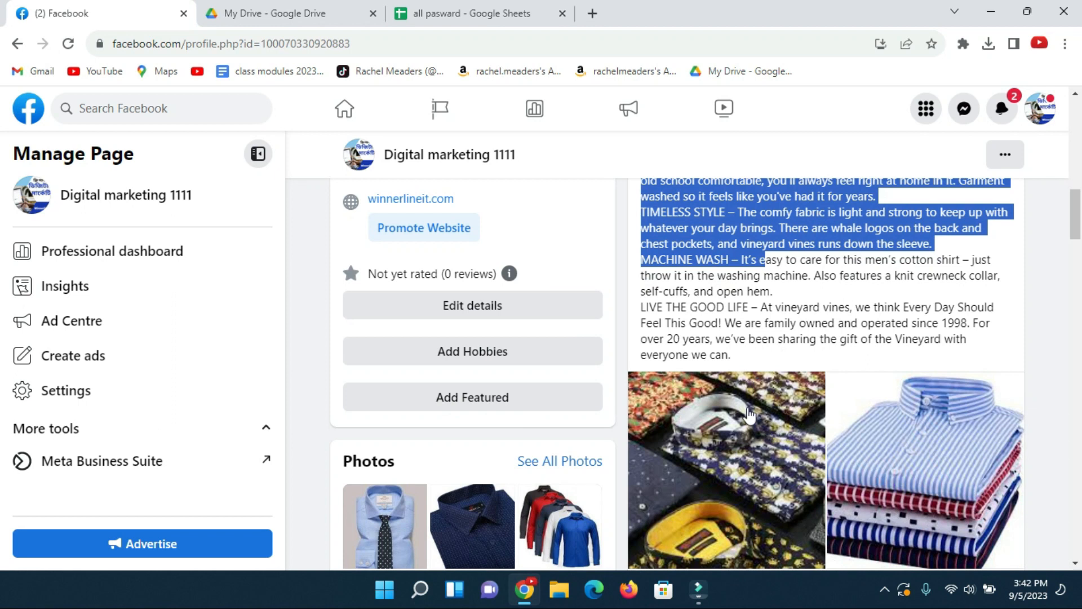
{"action": "scroll", "coordinate": [733, 350], "scroll_direction": "up", "scroll_amount": 4}
{"action": "left_click", "coordinate": [713, 349]}
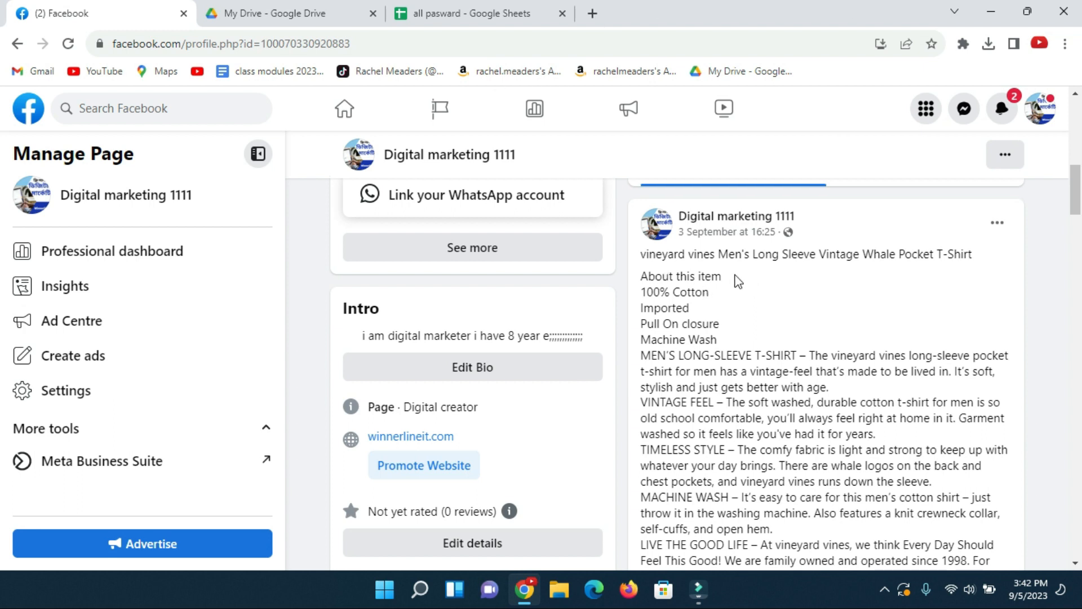
{"action": "left_click_drag", "start_coordinate": [644, 254], "coordinate": [750, 497]}
{"action": "scroll", "coordinate": [754, 451], "scroll_direction": "down", "scroll_amount": 5}
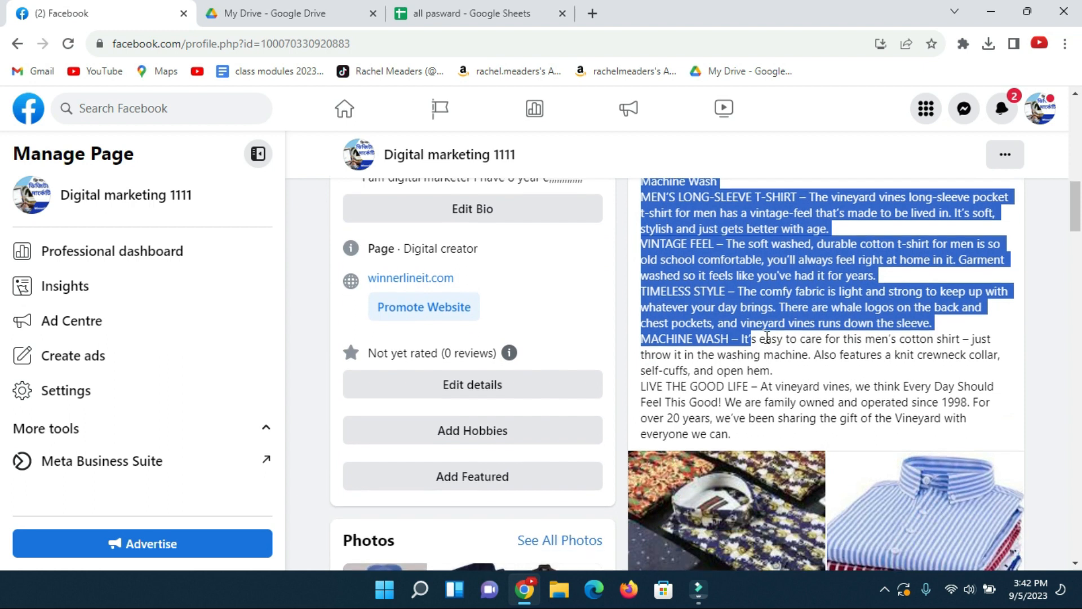
Open the boost setup for the vineyard vines T-shirt post
{"action": "scroll", "coordinate": [755, 401], "scroll_direction": "down", "scroll_amount": 3}
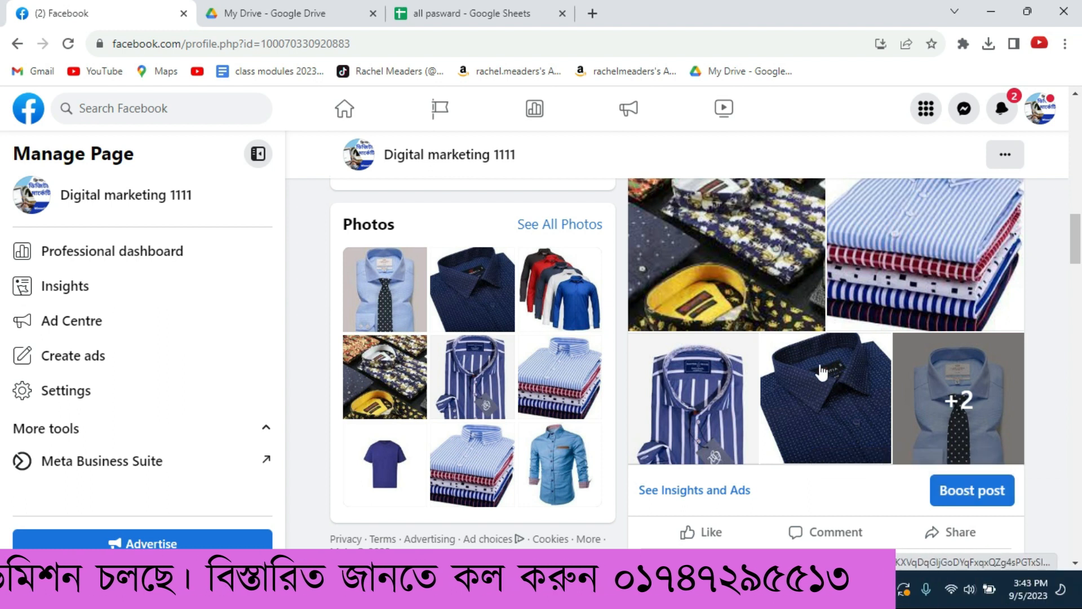
{"action": "scroll", "coordinate": [758, 356], "scroll_direction": "up", "scroll_amount": 1}
{"action": "scroll", "coordinate": [758, 357], "scroll_direction": "down", "scroll_amount": 1}
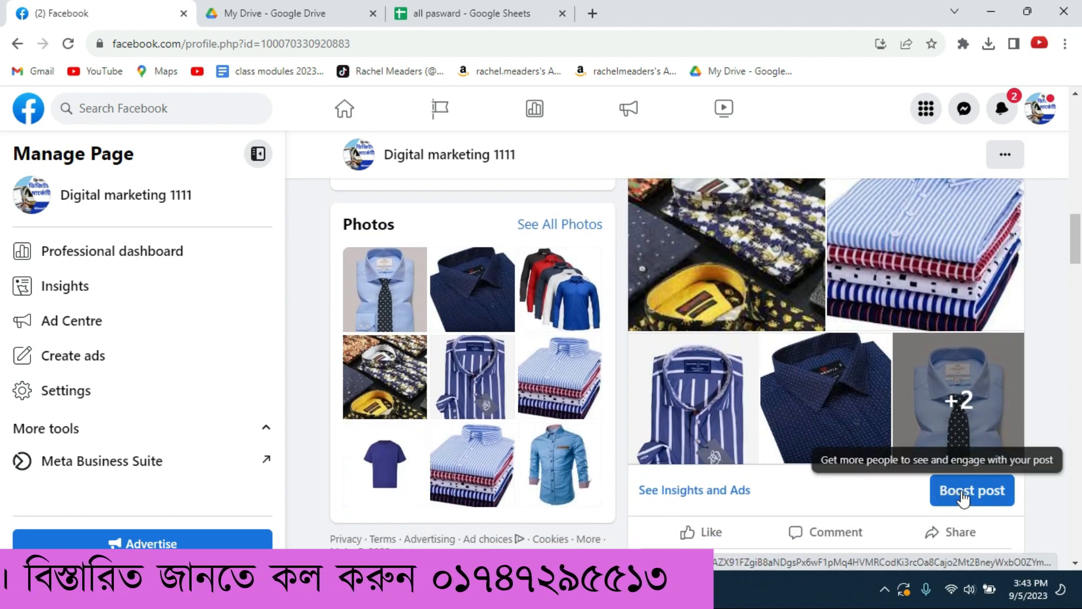
{"action": "left_click", "coordinate": [962, 494]}
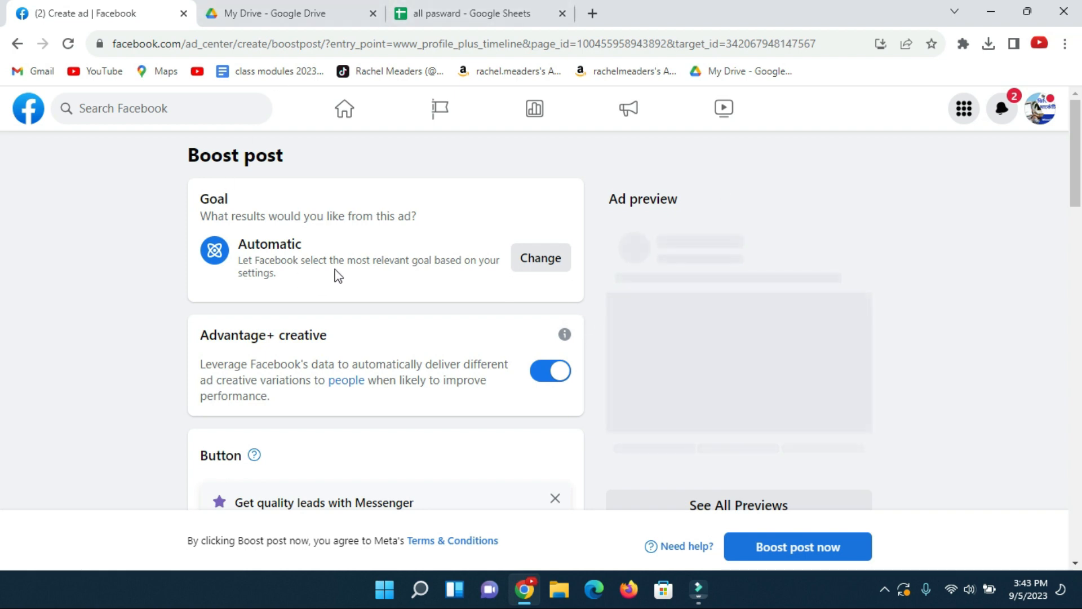
{"action": "double_click", "coordinate": [204, 200]}
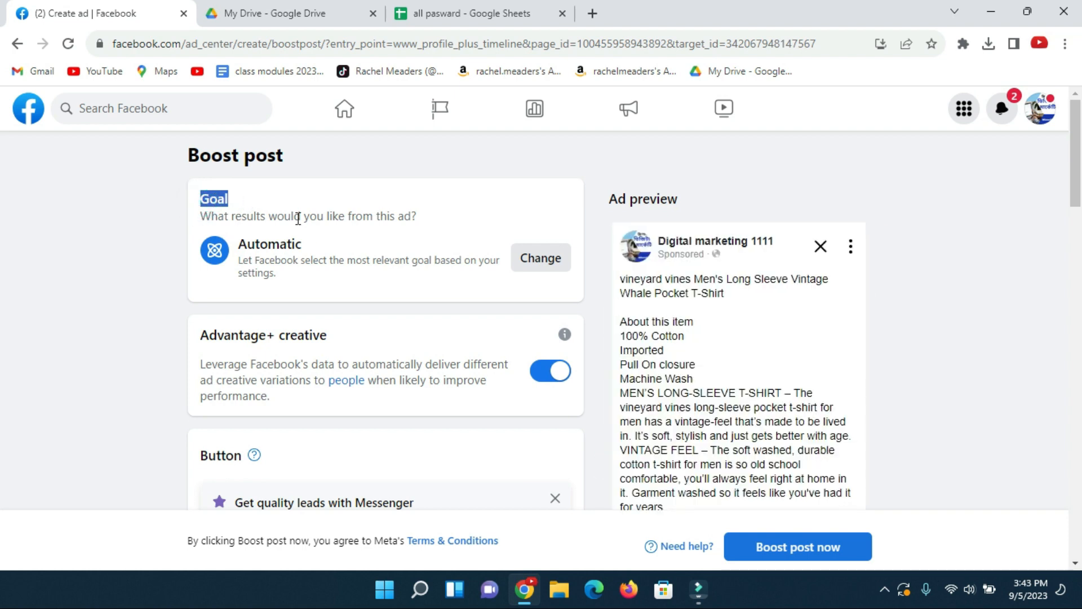
{"action": "left_click", "coordinate": [885, 589]}
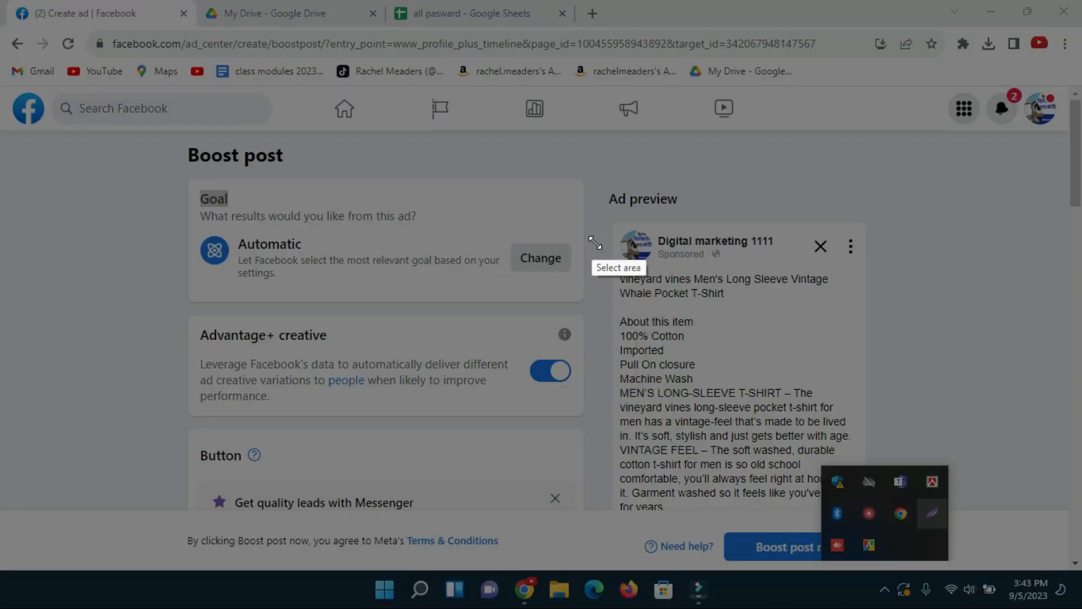
{"action": "left_click_drag", "start_coordinate": [592, 234], "coordinate": [813, 395]}
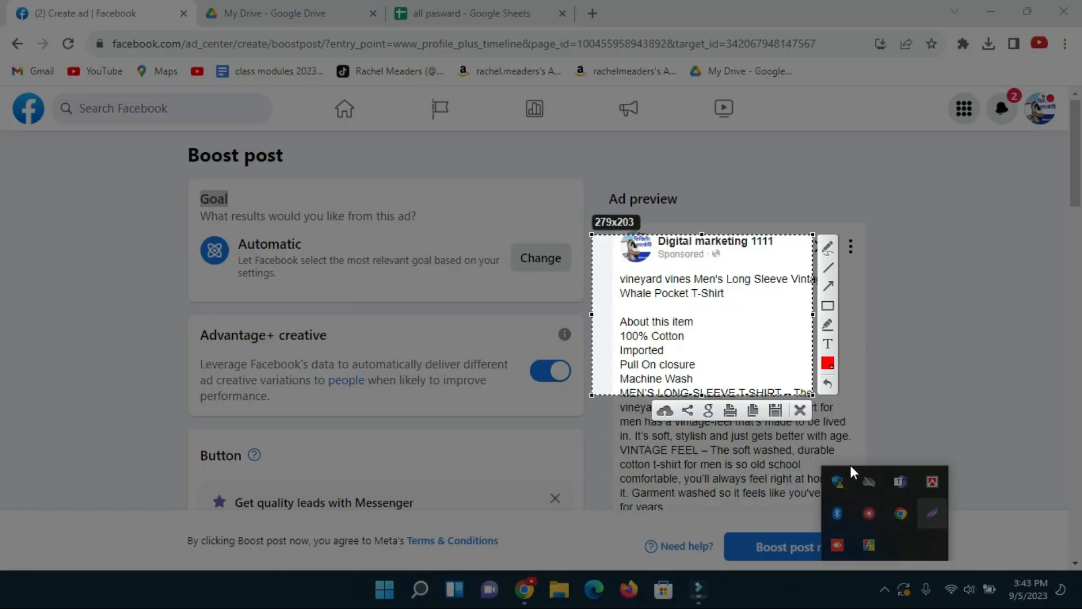
{"action": "left_click", "coordinate": [800, 411]}
Look over the ad preview from the page name and product text down to the shirt photos and Send Message button
{"action": "scroll", "coordinate": [733, 395], "scroll_direction": "down", "scroll_amount": 5}
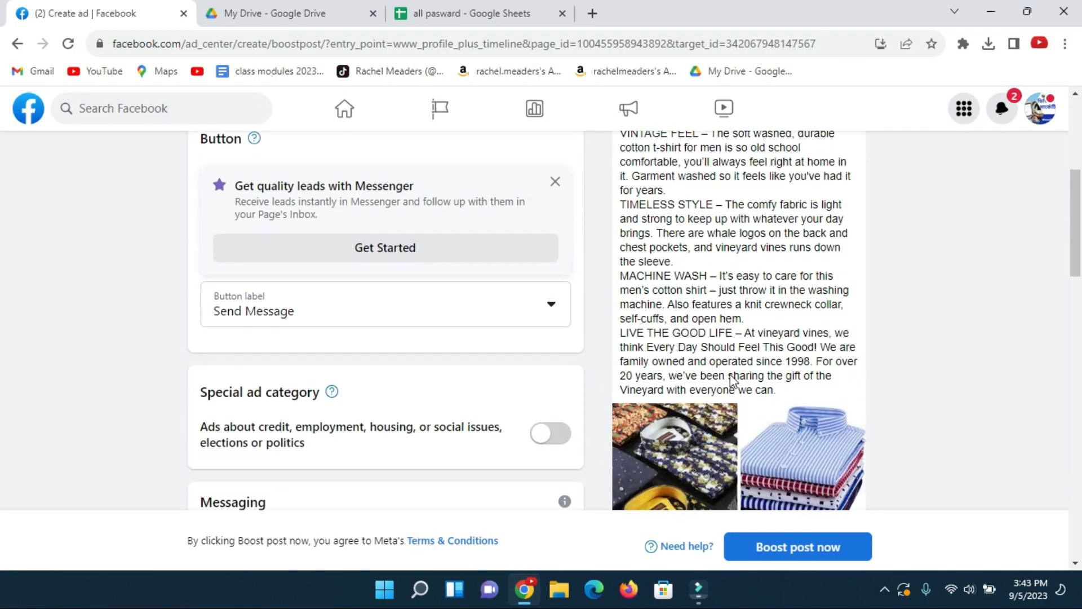
{"action": "scroll", "coordinate": [729, 348], "scroll_direction": "up", "scroll_amount": 5}
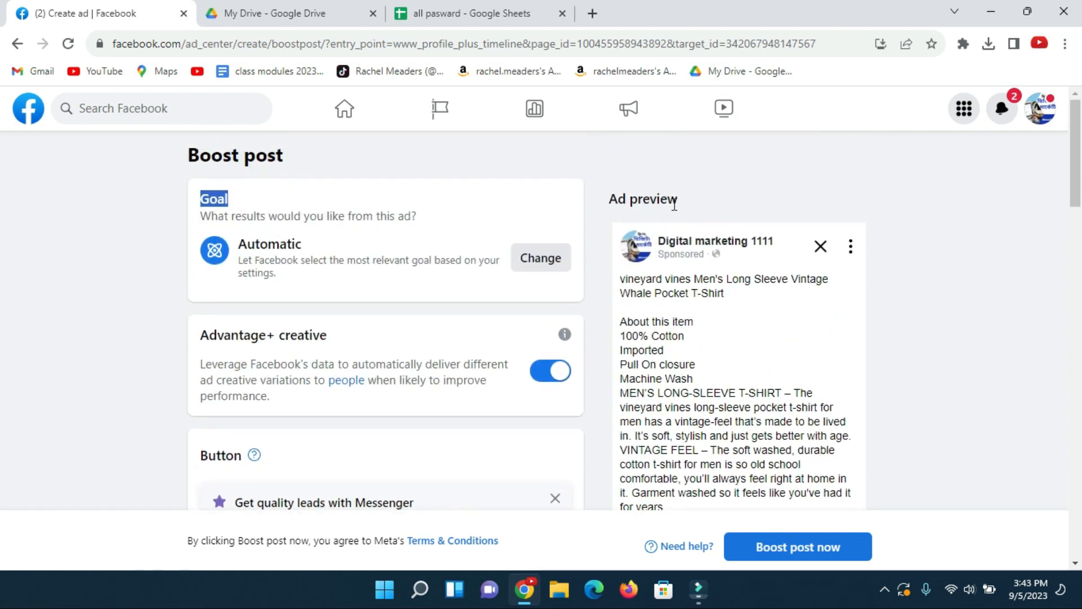
{"action": "scroll", "coordinate": [655, 293], "scroll_direction": "down", "scroll_amount": 8}
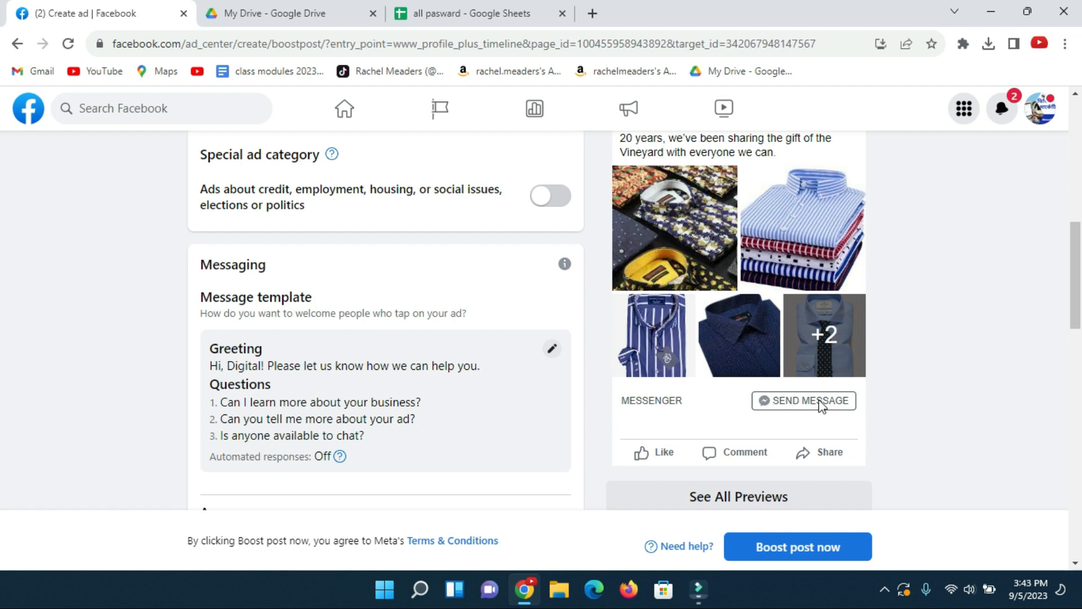
{"action": "scroll", "coordinate": [660, 372], "scroll_direction": "up", "scroll_amount": 8}
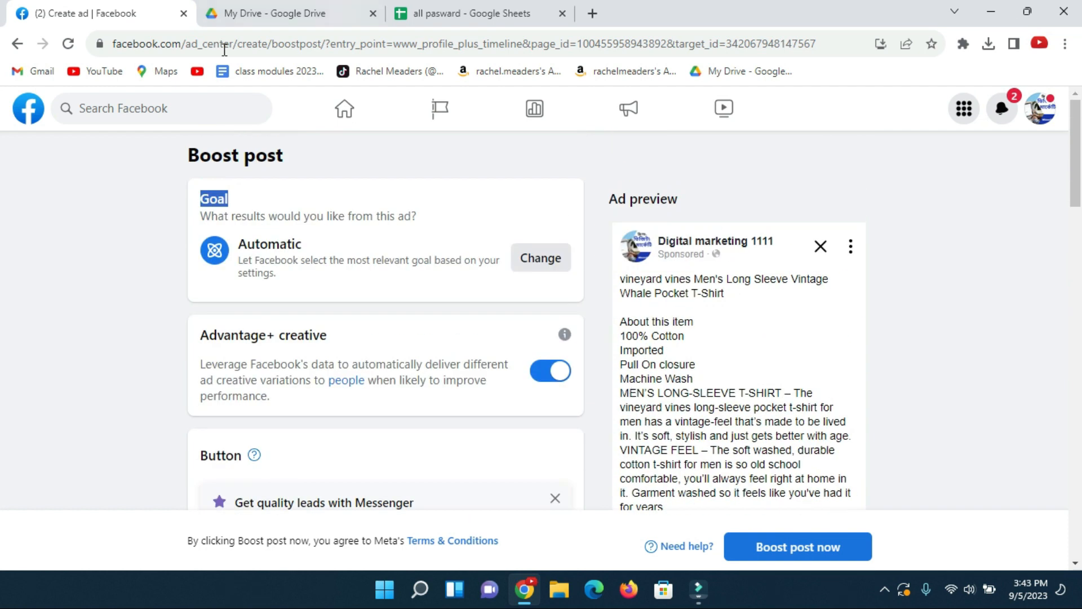
Highlight the Goal heading and look through the boost settings below it, including Advantage+ creative and Button
{"action": "left_click", "coordinate": [272, 203]}
{"action": "left_click_drag", "start_coordinate": [202, 202], "coordinate": [237, 210]}
{"action": "left_click", "coordinate": [289, 217]}
{"action": "scroll", "coordinate": [733, 379], "scroll_direction": "down", "scroll_amount": 3}
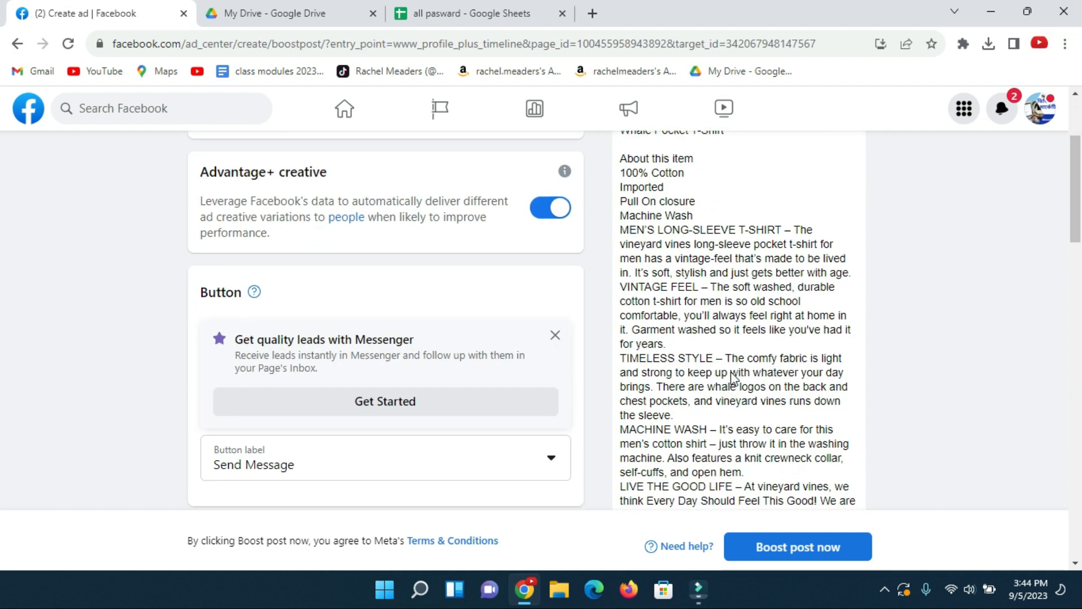
{"action": "scroll", "coordinate": [733, 379], "scroll_direction": "down", "scroll_amount": 7}
{"action": "scroll", "coordinate": [314, 266], "scroll_direction": "up", "scroll_amount": 5}
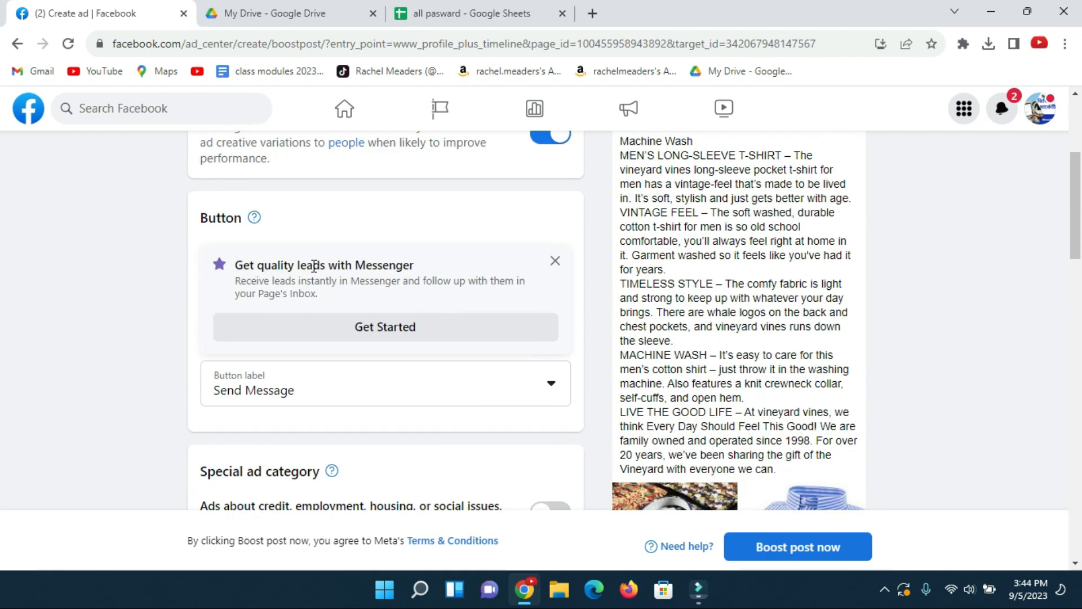
{"action": "scroll", "coordinate": [314, 266], "scroll_direction": "up", "scroll_amount": 4}
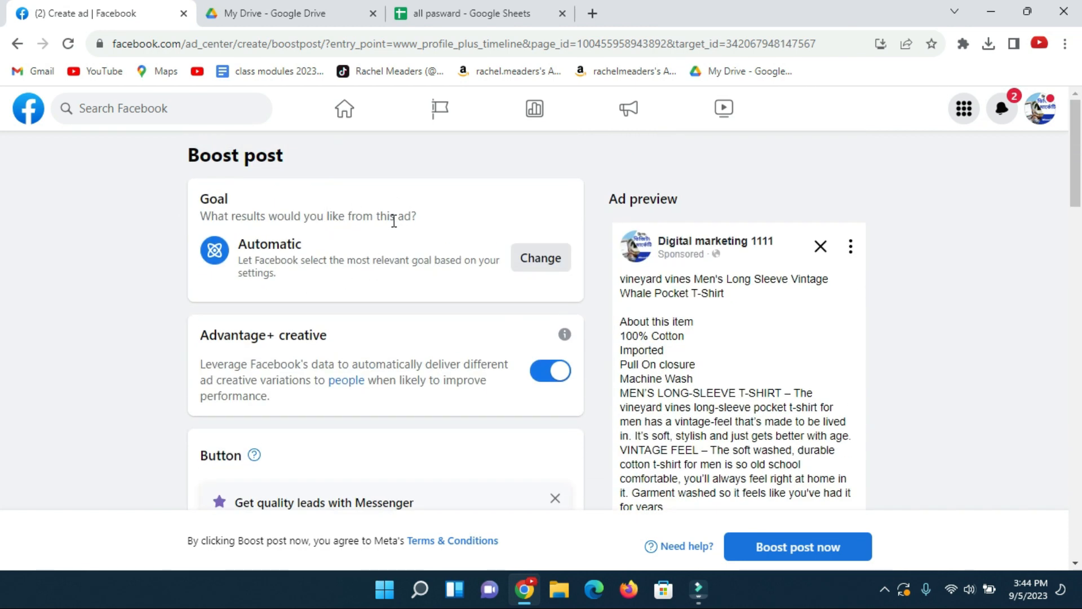
Review the available ad goals, from Automatic to Get more calls, and close the list without changing the goal
{"action": "left_click", "coordinate": [539, 264]}
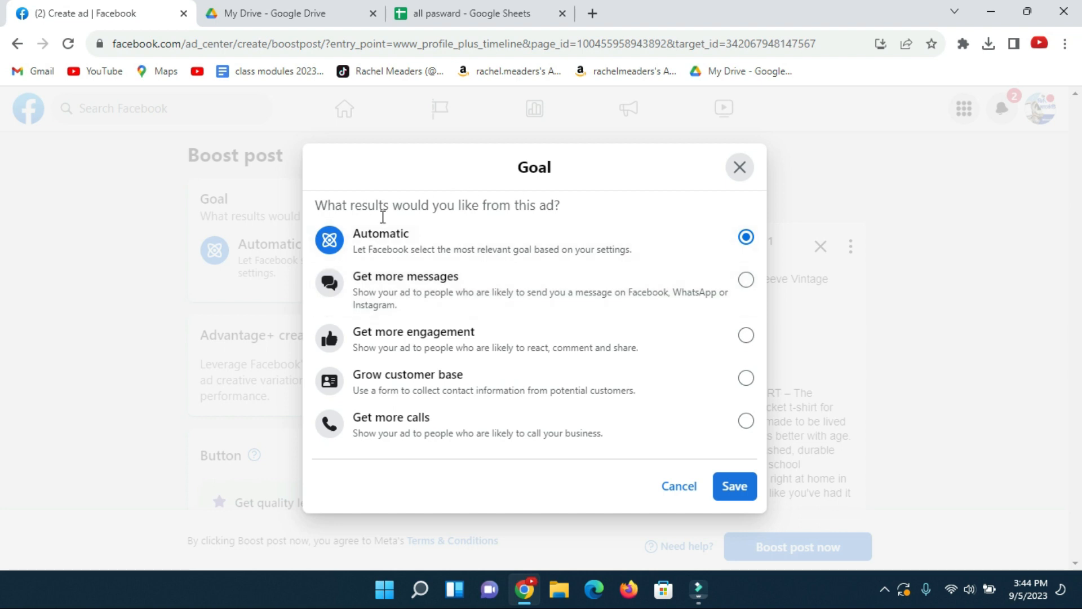
{"action": "left_click", "coordinate": [739, 167]}
{"action": "scroll", "coordinate": [797, 393], "scroll_direction": "down", "scroll_amount": 10}
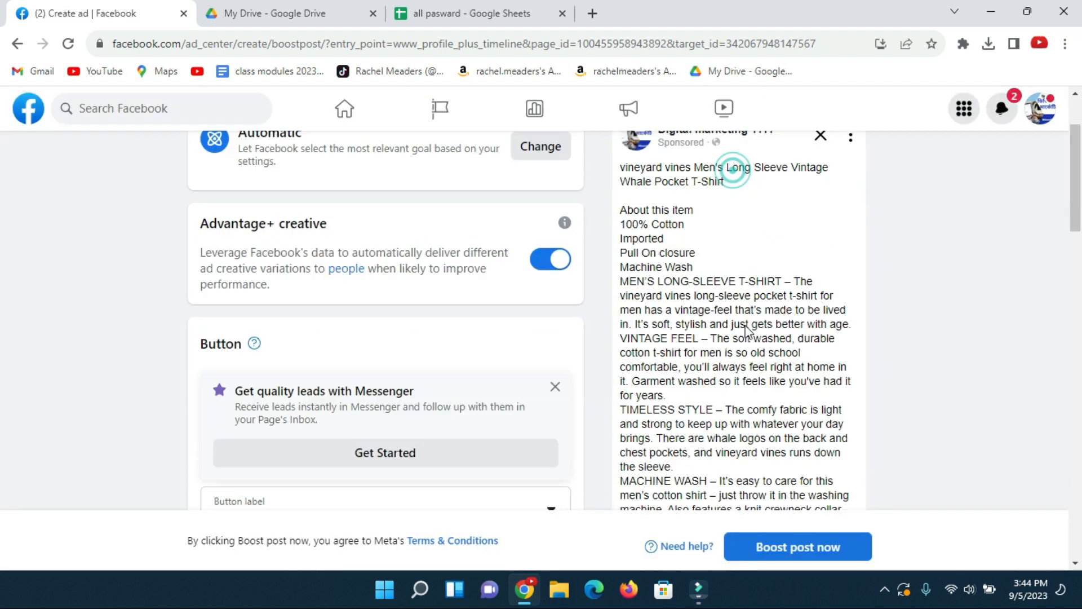
{"action": "scroll", "coordinate": [309, 302], "scroll_direction": "up", "scroll_amount": 10}
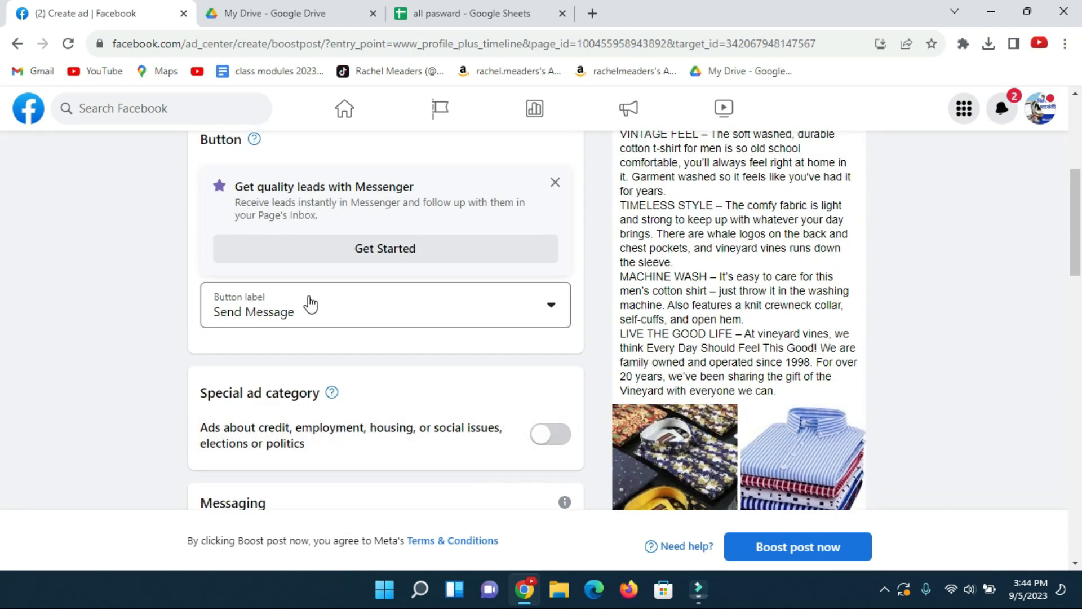
{"action": "left_click", "coordinate": [543, 257]}
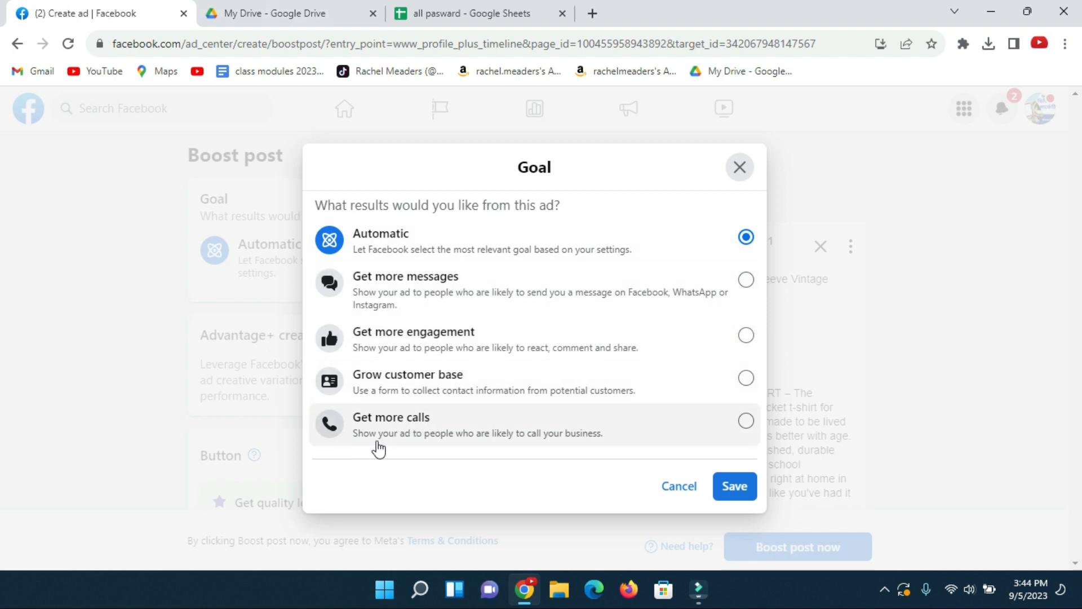
{"action": "left_click", "coordinate": [740, 167]}
Check the Send Message button beneath the shirt photos in the ad preview
{"action": "scroll", "coordinate": [752, 237], "scroll_direction": "down", "scroll_amount": 10}
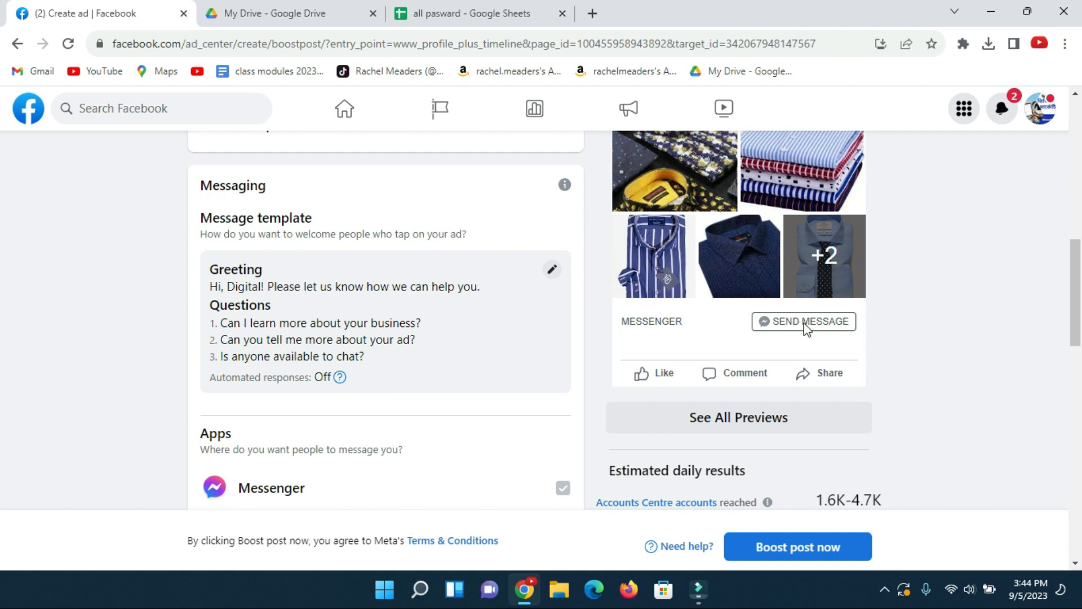
{"action": "scroll", "coordinate": [806, 328], "scroll_direction": "up", "scroll_amount": 4}
{"action": "scroll", "coordinate": [795, 394], "scroll_direction": "down", "scroll_amount": 3}
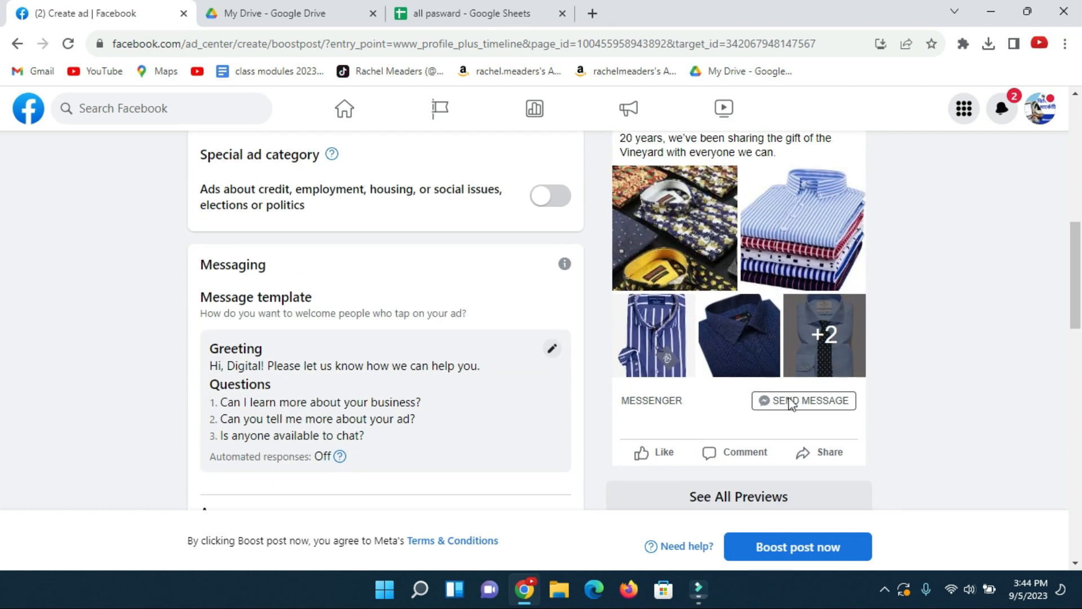
{"action": "scroll", "coordinate": [789, 403], "scroll_direction": "up", "scroll_amount": 10}
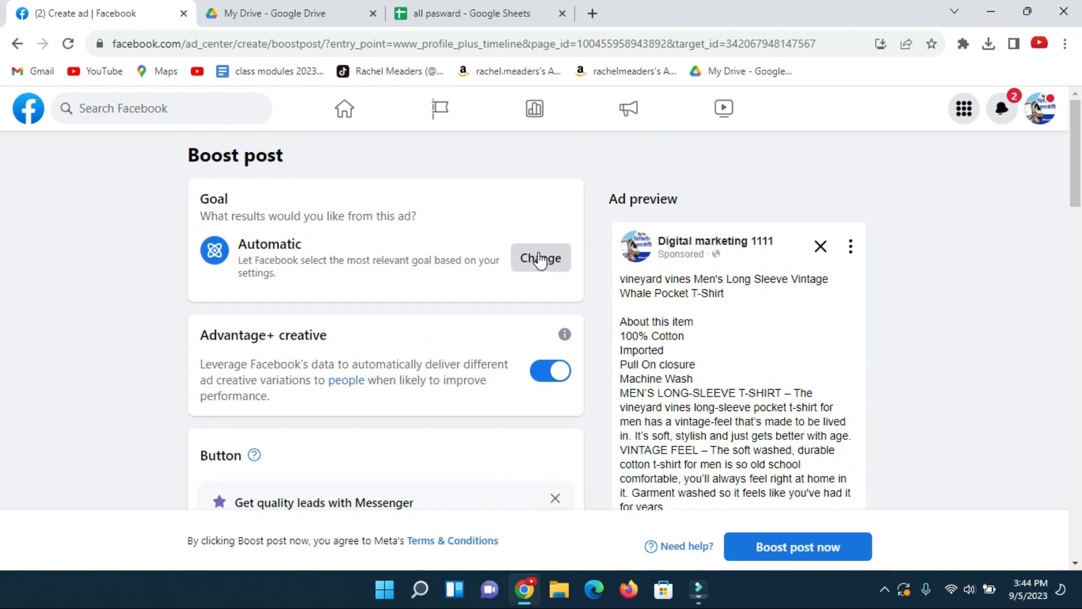
Change the ad's goal to Get more messages and save it
{"action": "left_click", "coordinate": [540, 261]}
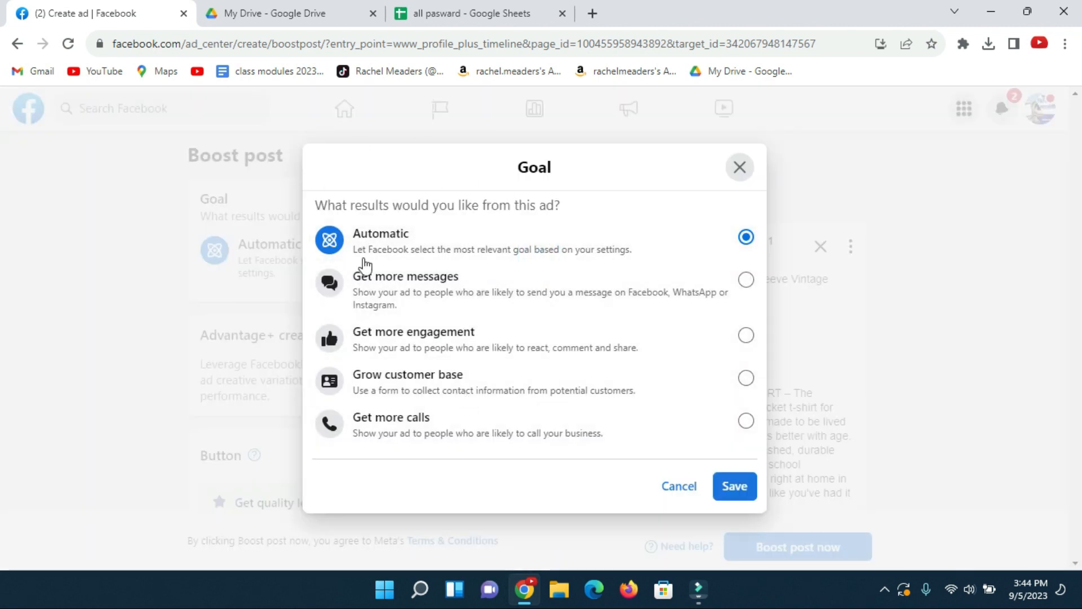
{"action": "left_click", "coordinate": [746, 279]}
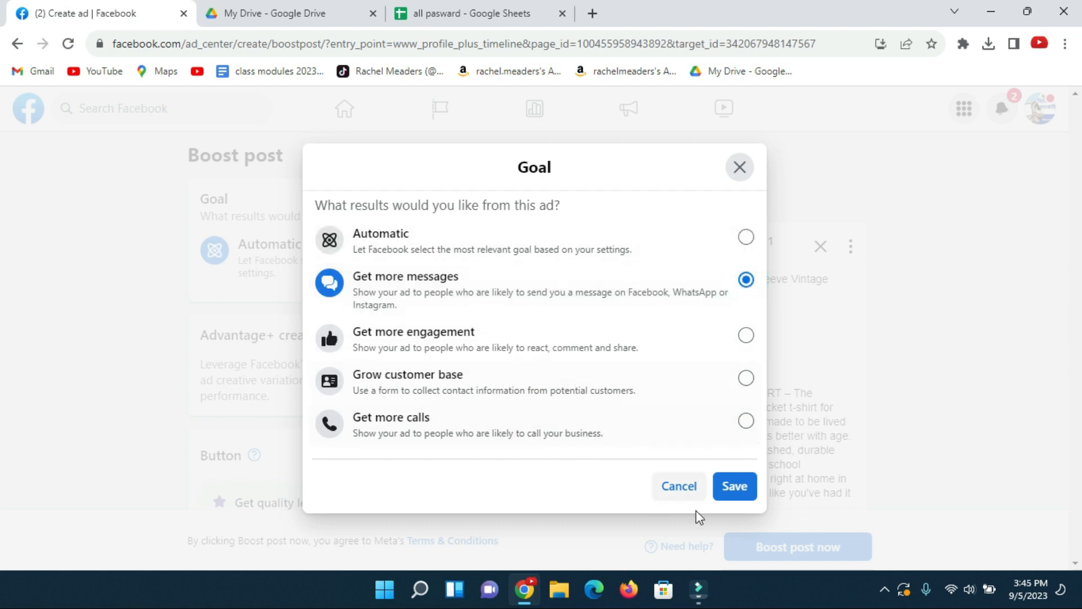
{"action": "left_click", "coordinate": [733, 486]}
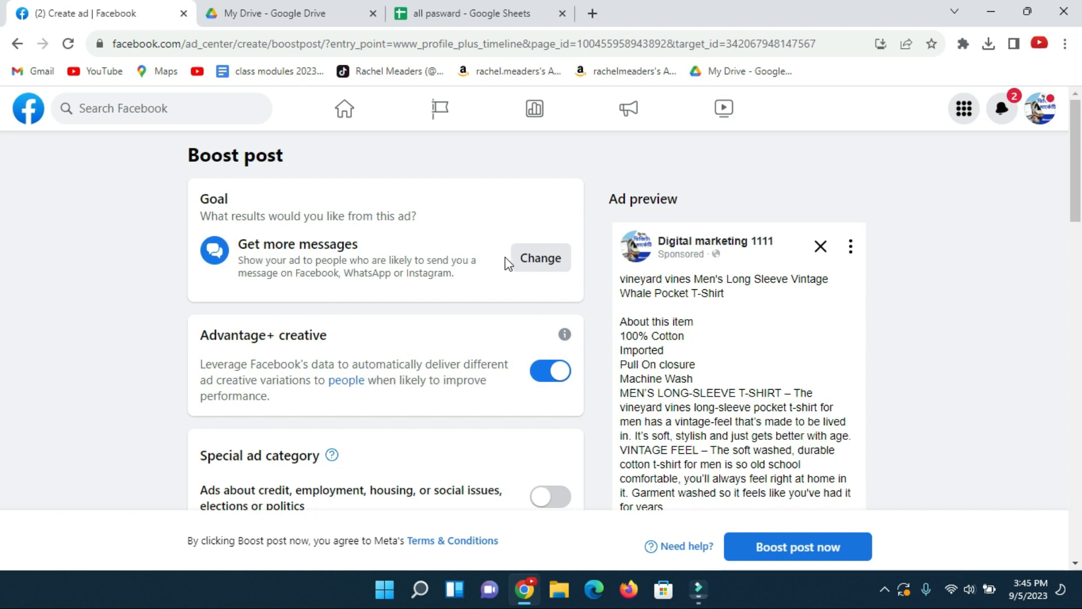
{"action": "double_click", "coordinate": [205, 195]}
Examine the message template's greeting text and three frequently asked questions in the welcome message editor, closing it without changes
{"action": "scroll", "coordinate": [254, 304], "scroll_direction": "down", "scroll_amount": 5}
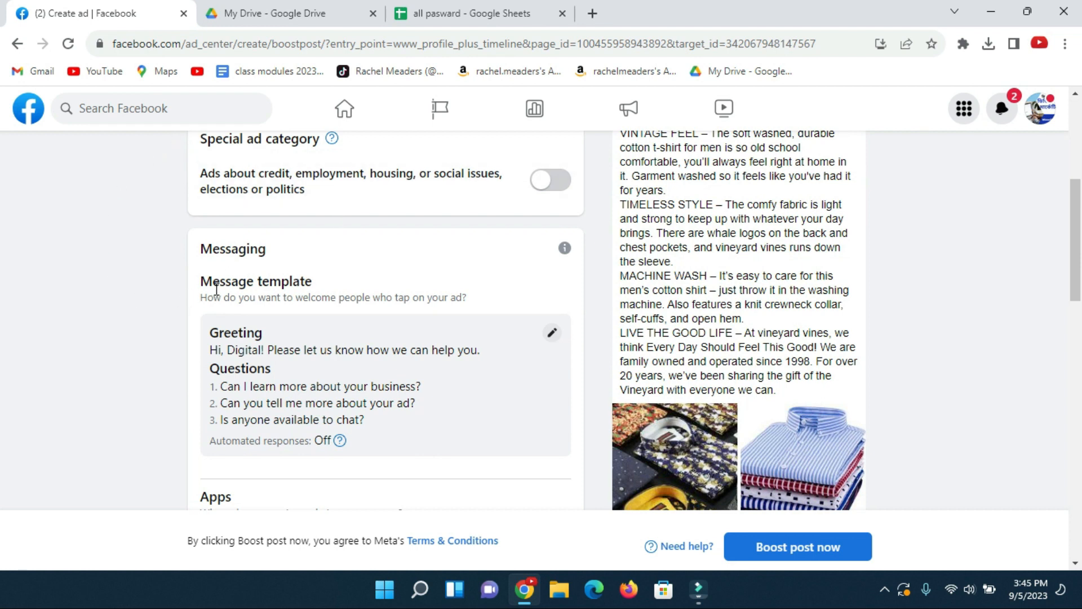
{"action": "scroll", "coordinate": [309, 295], "scroll_direction": "down", "scroll_amount": 1}
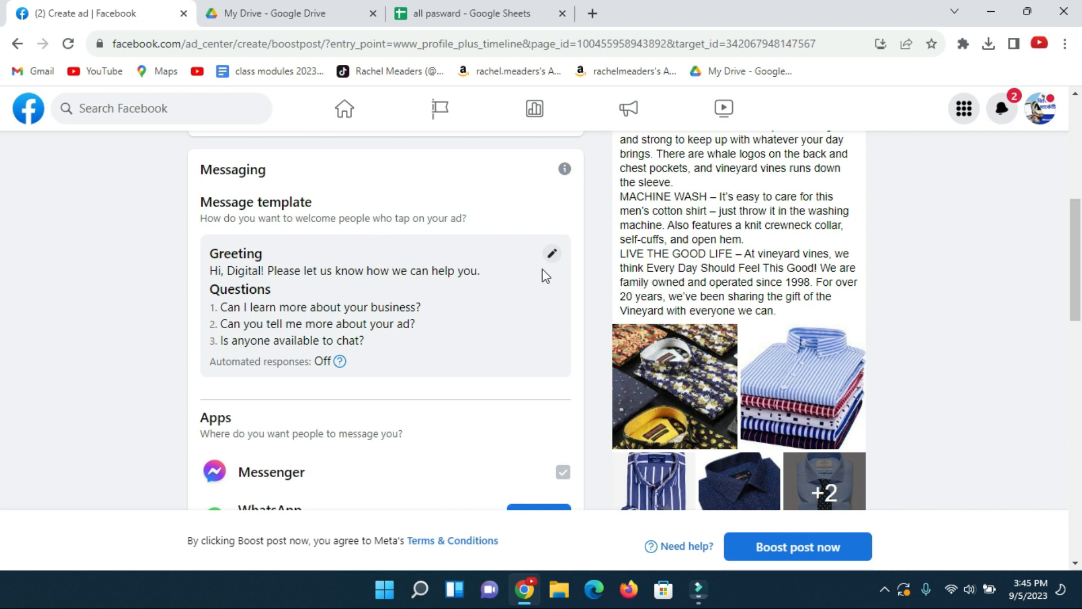
{"action": "left_click", "coordinate": [552, 254]}
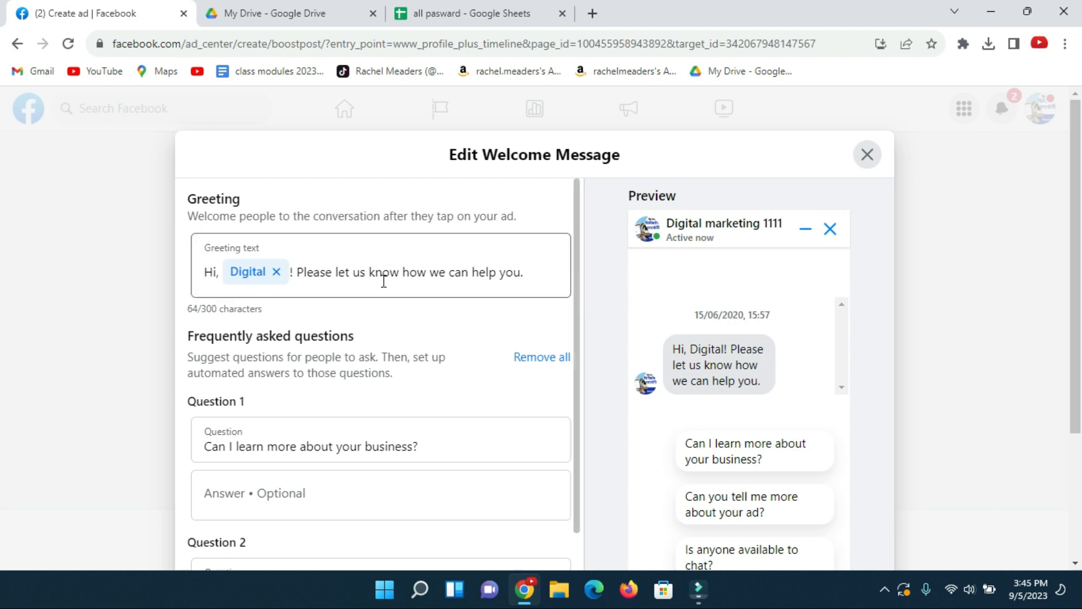
{"action": "scroll", "coordinate": [452, 312], "scroll_direction": "down", "scroll_amount": 1}
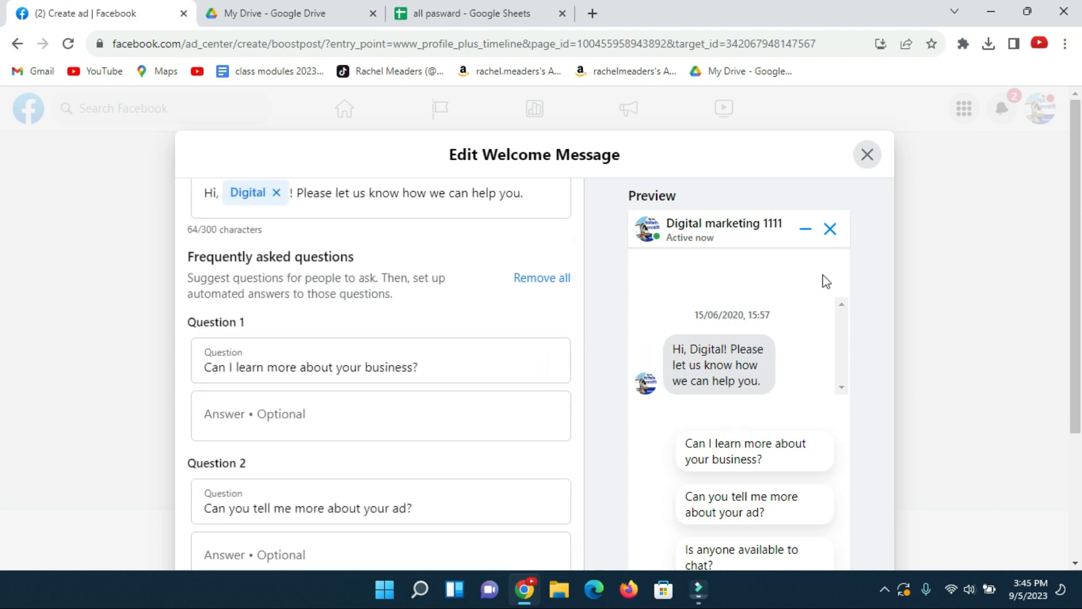
{"action": "scroll", "coordinate": [699, 380], "scroll_direction": "down", "scroll_amount": 1}
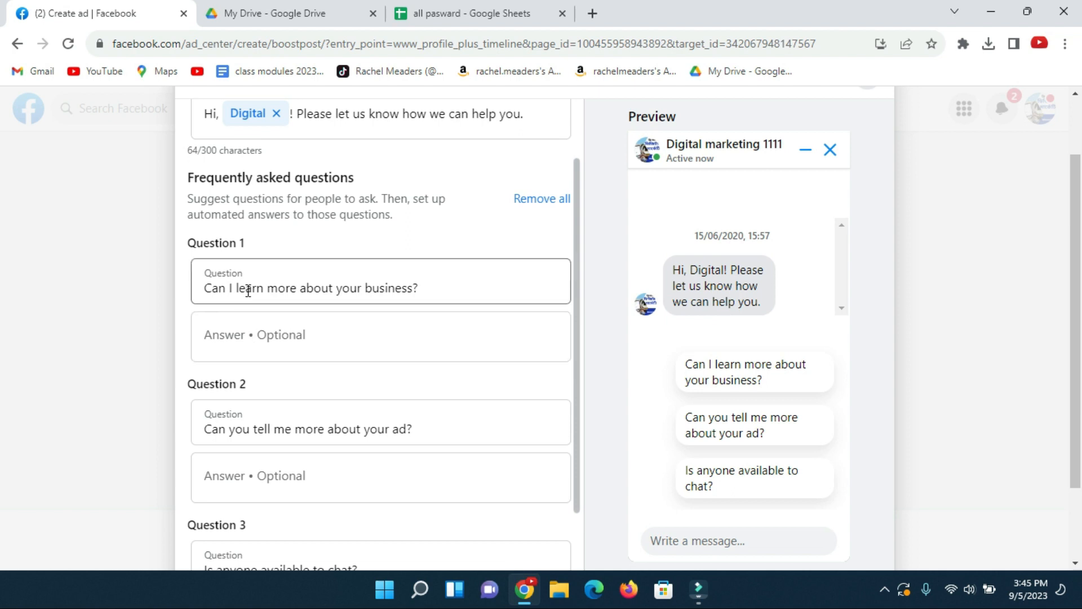
{"action": "scroll", "coordinate": [308, 347], "scroll_direction": "down", "scroll_amount": 1}
{"action": "scroll", "coordinate": [308, 347], "scroll_direction": "down", "scroll_amount": 1}
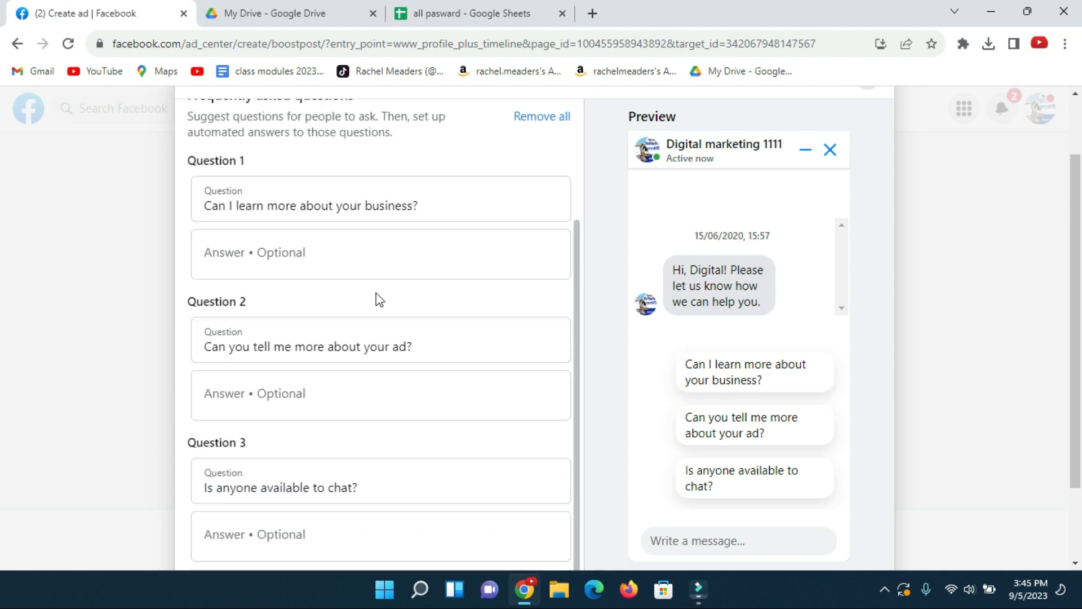
{"action": "scroll", "coordinate": [367, 298], "scroll_direction": "up", "scroll_amount": 3}
{"action": "scroll", "coordinate": [348, 435], "scroll_direction": "down", "scroll_amount": 3}
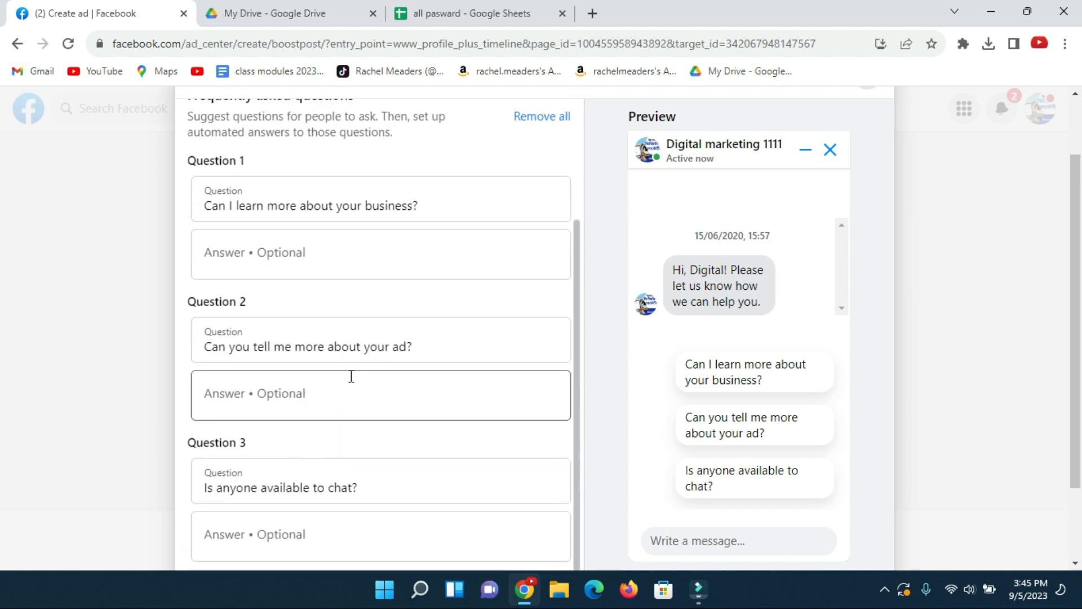
{"action": "scroll", "coordinate": [321, 383], "scroll_direction": "up", "scroll_amount": 3}
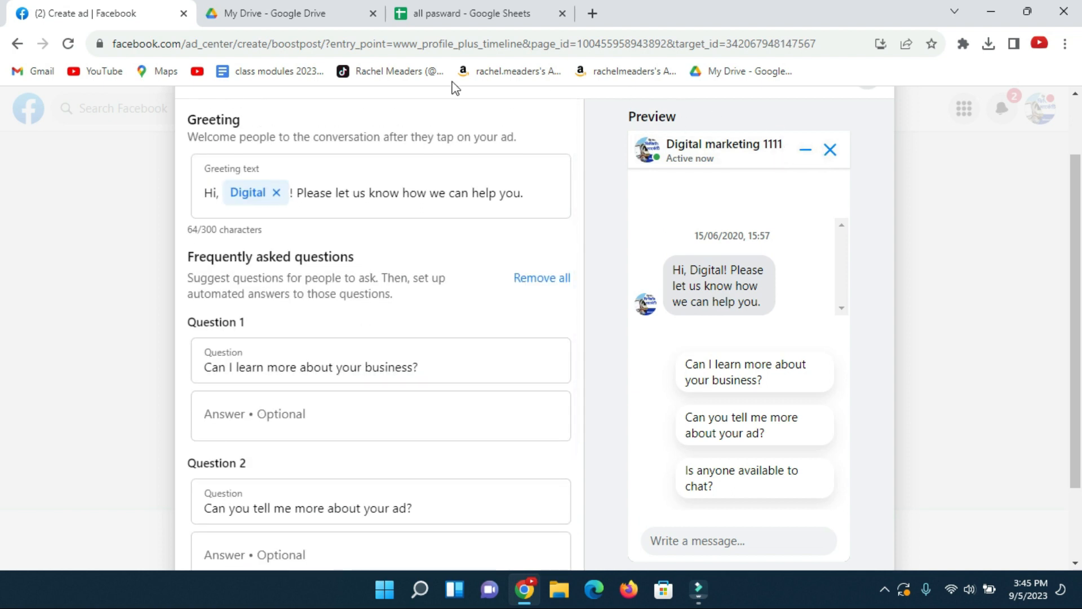
{"action": "scroll", "coordinate": [725, 225], "scroll_direction": "up", "scroll_amount": 2}
{"action": "left_click", "coordinate": [868, 158]}
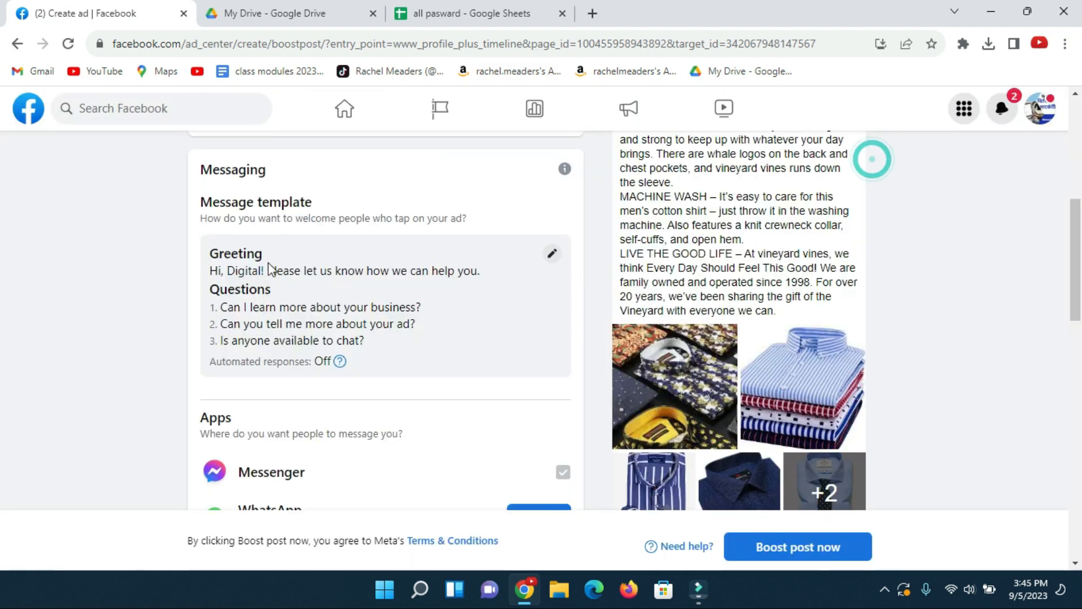
Locate the Audience section of the boost and highlight its Audience and Audience details headings
{"action": "scroll", "coordinate": [298, 286], "scroll_direction": "down", "scroll_amount": 2}
{"action": "scroll", "coordinate": [298, 285], "scroll_direction": "down", "scroll_amount": 4}
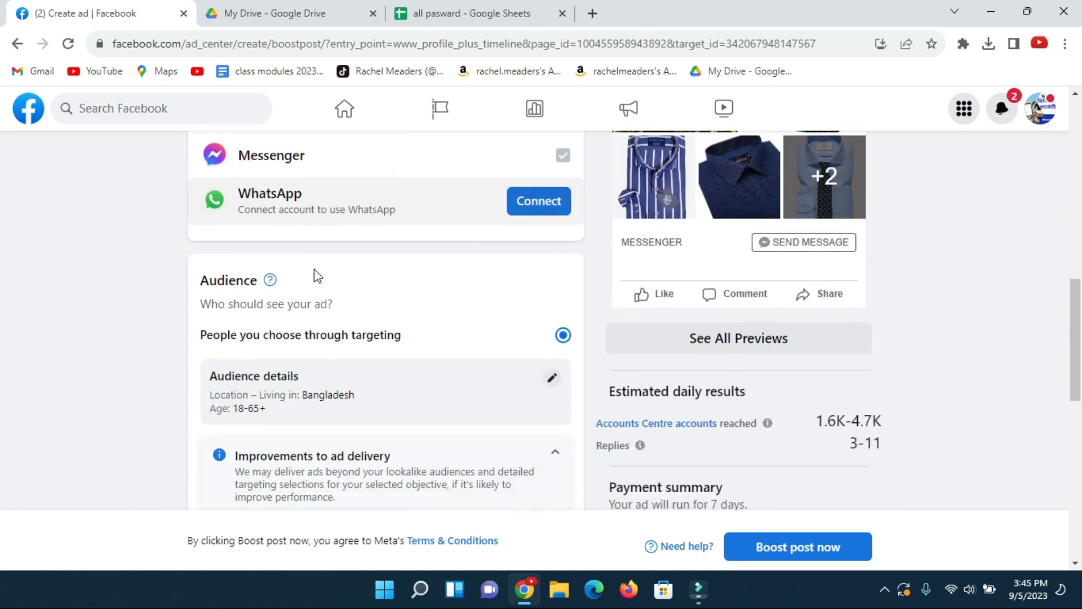
{"action": "left_click_drag", "start_coordinate": [194, 291], "coordinate": [303, 292]}
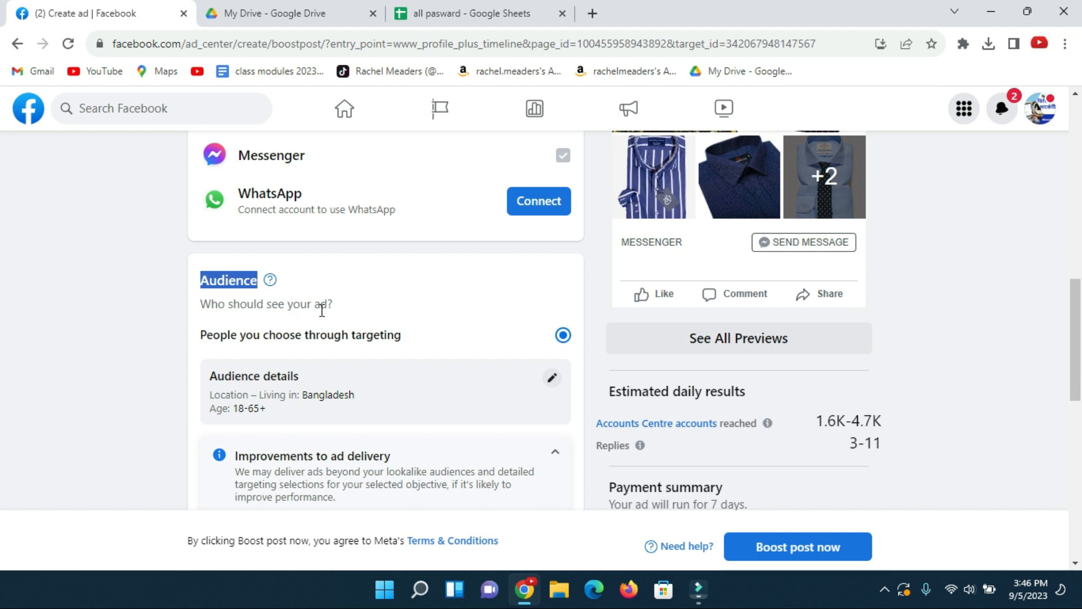
{"action": "left_click_drag", "start_coordinate": [207, 379], "coordinate": [295, 378]}
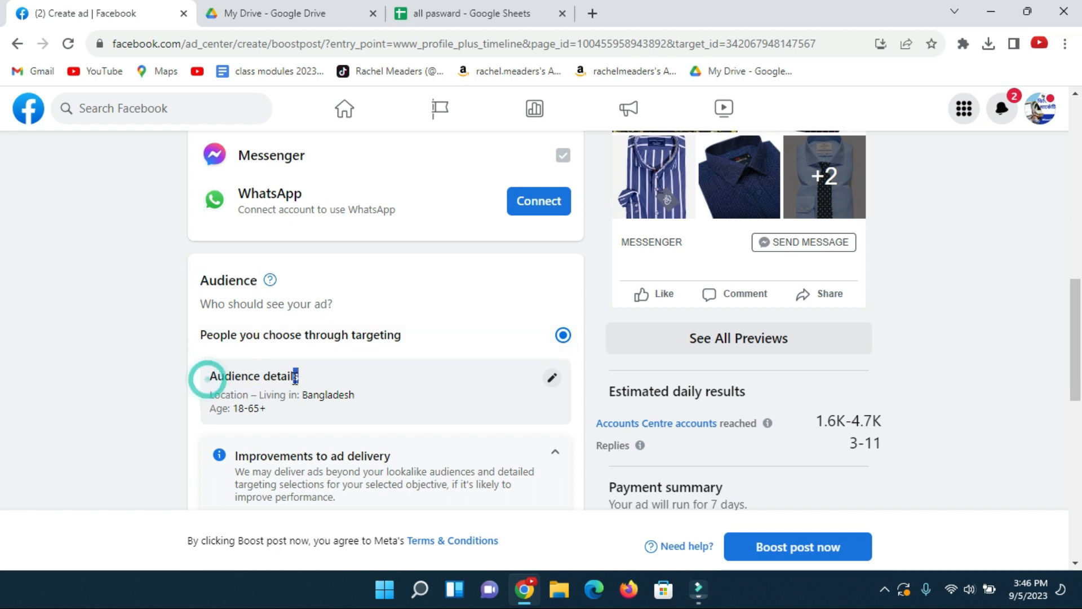
Open the audience details for editing and set the target gender to Men
{"action": "left_click", "coordinate": [553, 379]}
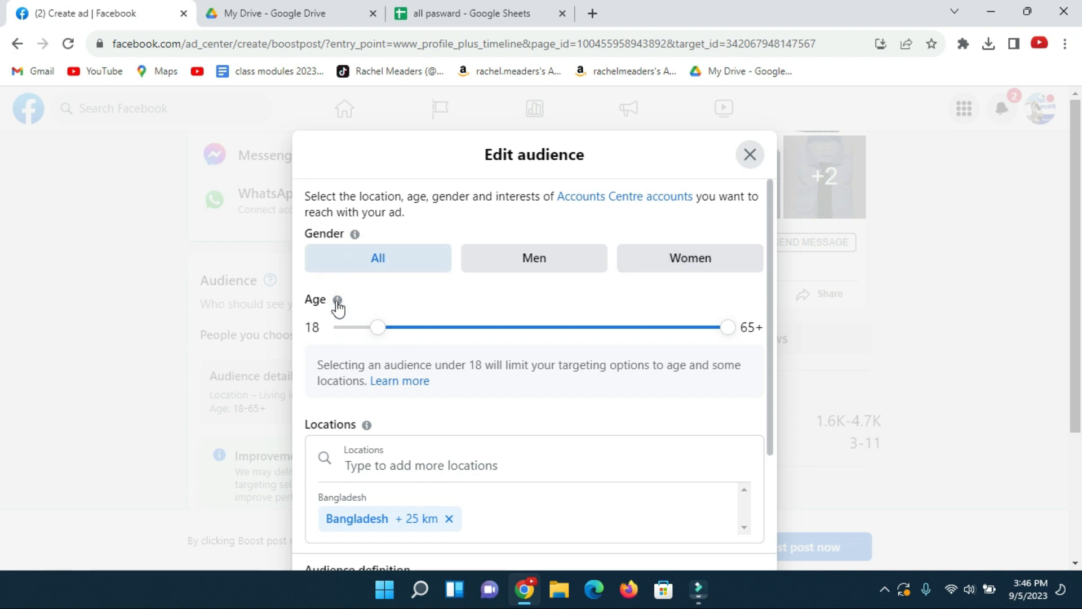
{"action": "scroll", "coordinate": [379, 445], "scroll_direction": "down", "scroll_amount": 3}
{"action": "scroll", "coordinate": [385, 439], "scroll_direction": "up", "scroll_amount": 3}
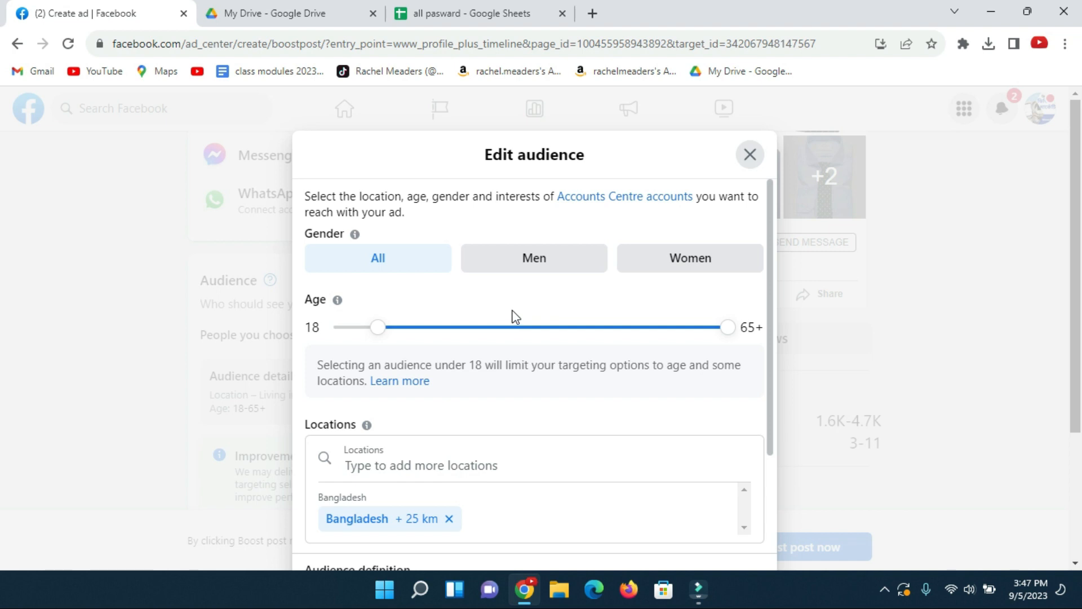
{"action": "left_click", "coordinate": [535, 270]}
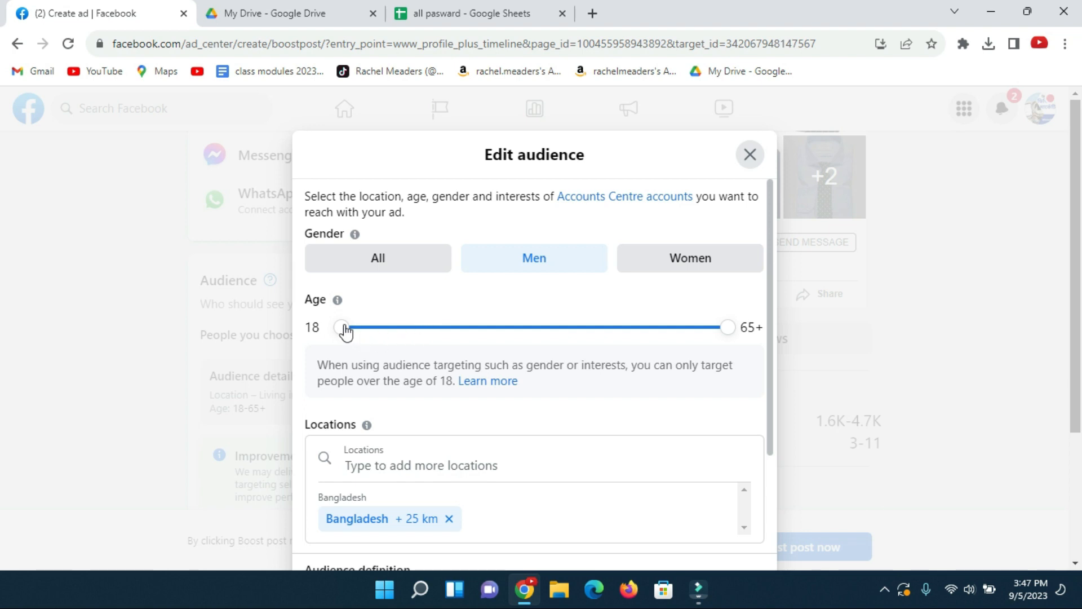
Set the target audience's age range to 25–50
{"action": "left_click_drag", "start_coordinate": [349, 329], "coordinate": [394, 334]}
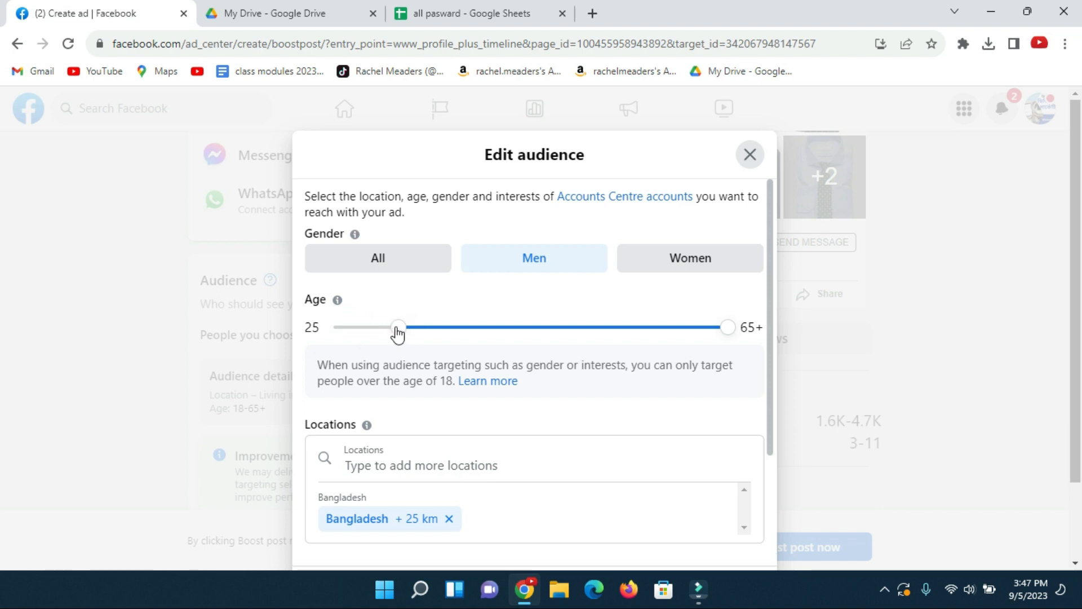
{"action": "left_click_drag", "start_coordinate": [727, 331], "coordinate": [578, 340]}
{"action": "left_click_drag", "start_coordinate": [590, 340], "coordinate": [608, 340]}
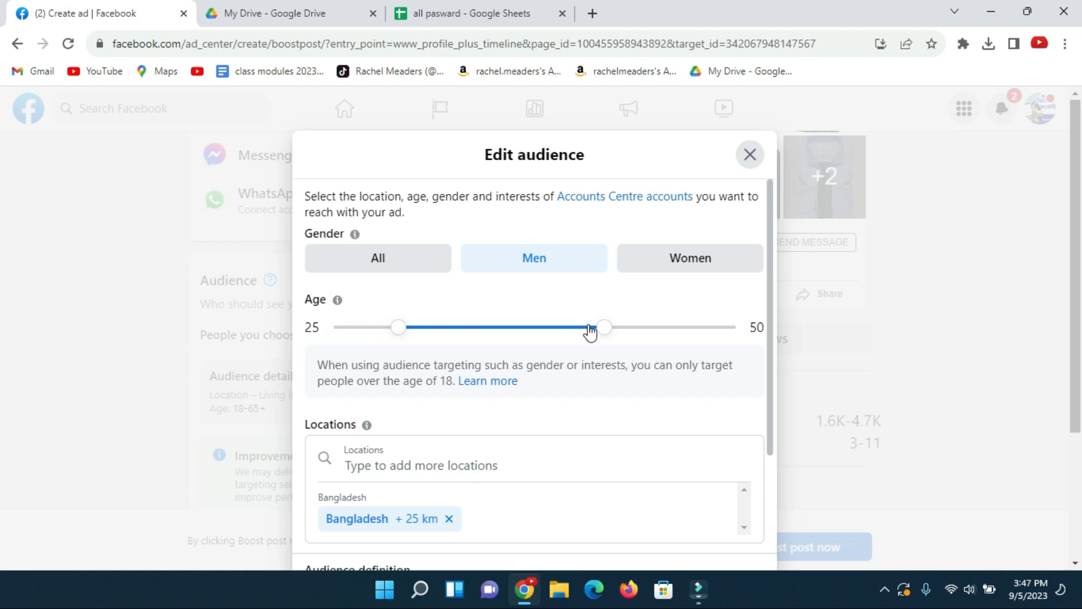
Replace the Bangladesh target location with Sylhet Division, Bangladesh
{"action": "scroll", "coordinate": [496, 330], "scroll_direction": "down", "scroll_amount": 2}
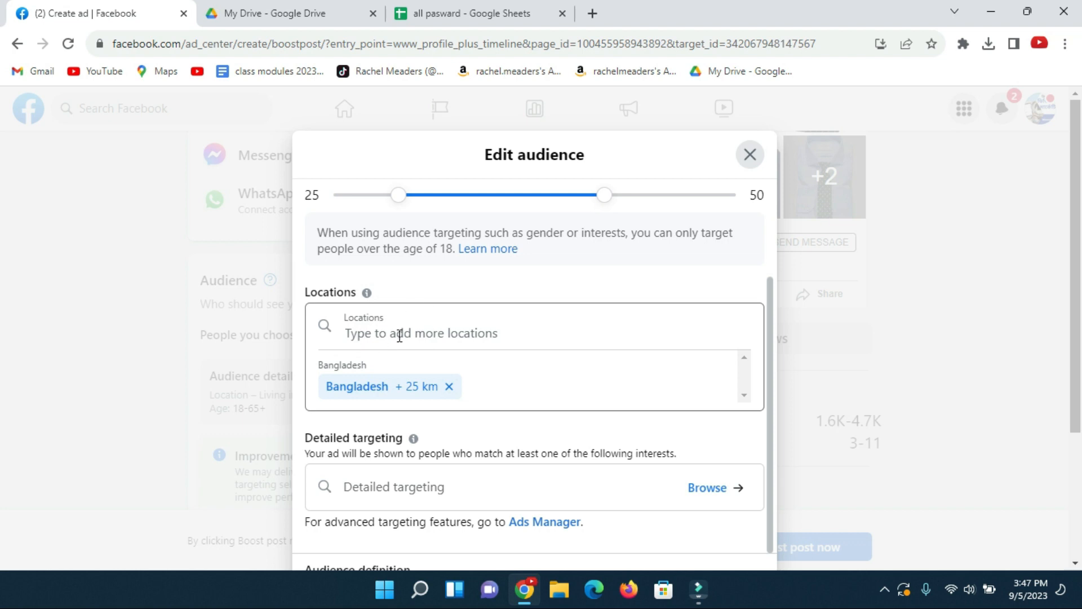
{"action": "left_click", "coordinate": [448, 386]}
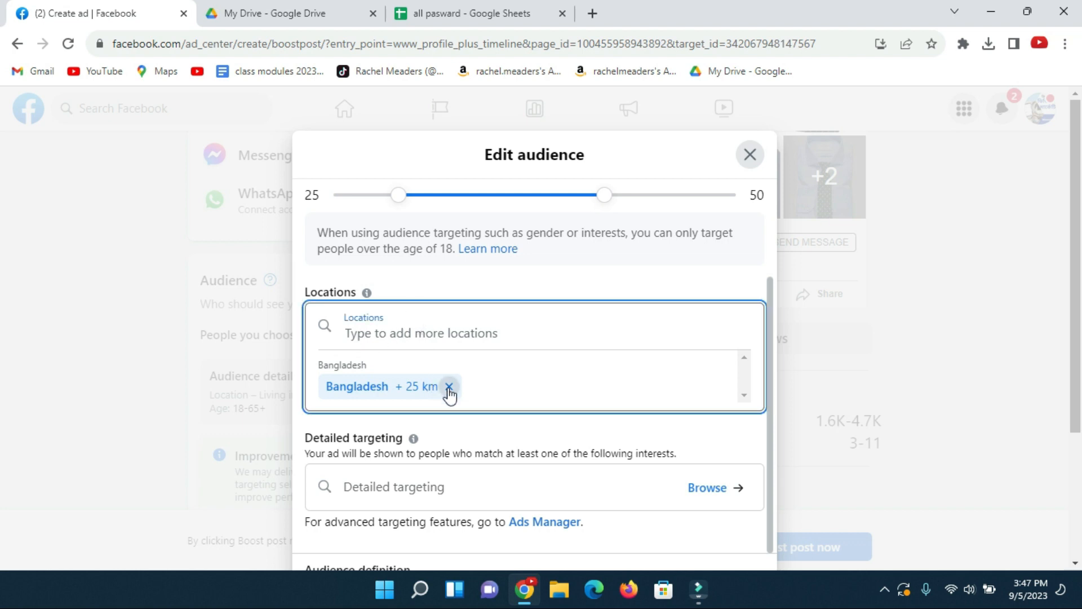
{"action": "scroll", "coordinate": [589, 307], "scroll_direction": "up", "scroll_amount": 1}
{"action": "scroll", "coordinate": [589, 308], "scroll_direction": "down", "scroll_amount": 1}
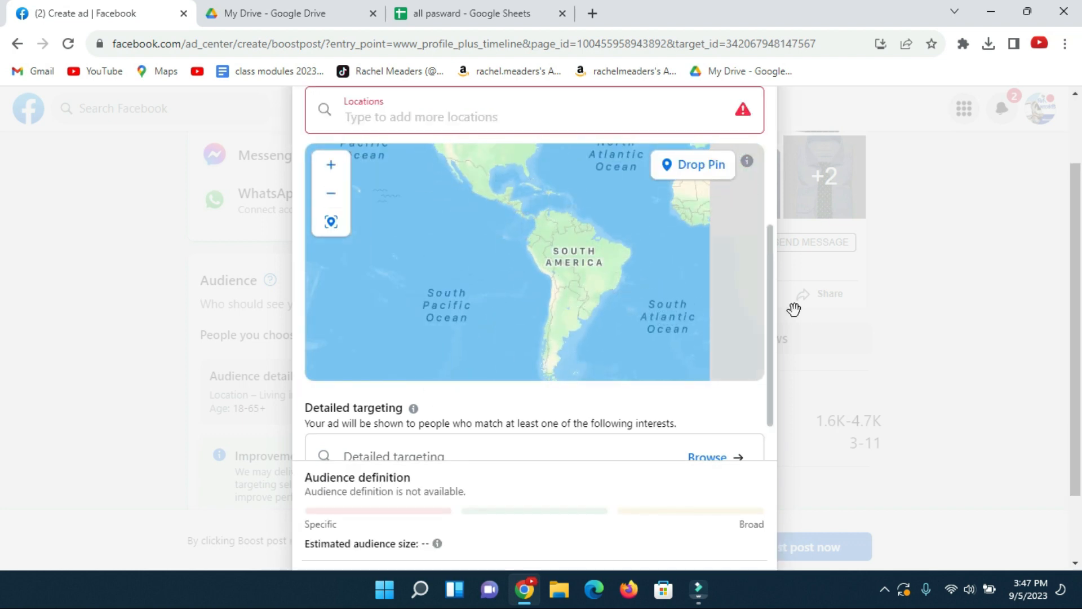
{"action": "scroll", "coordinate": [821, 324], "scroll_direction": "up", "scroll_amount": 2}
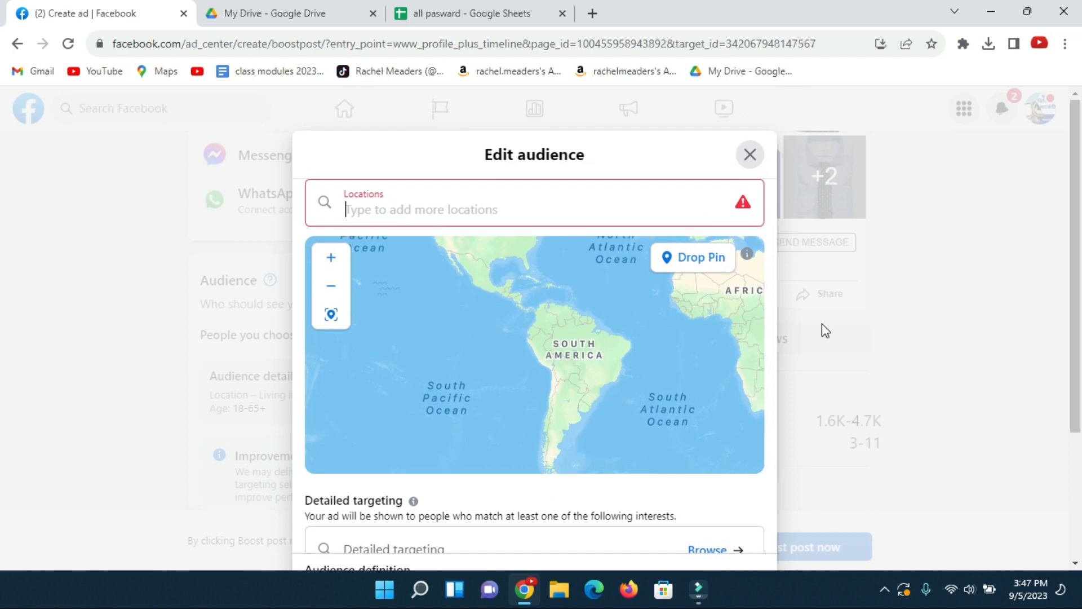
{"action": "left_click", "coordinate": [424, 211]}
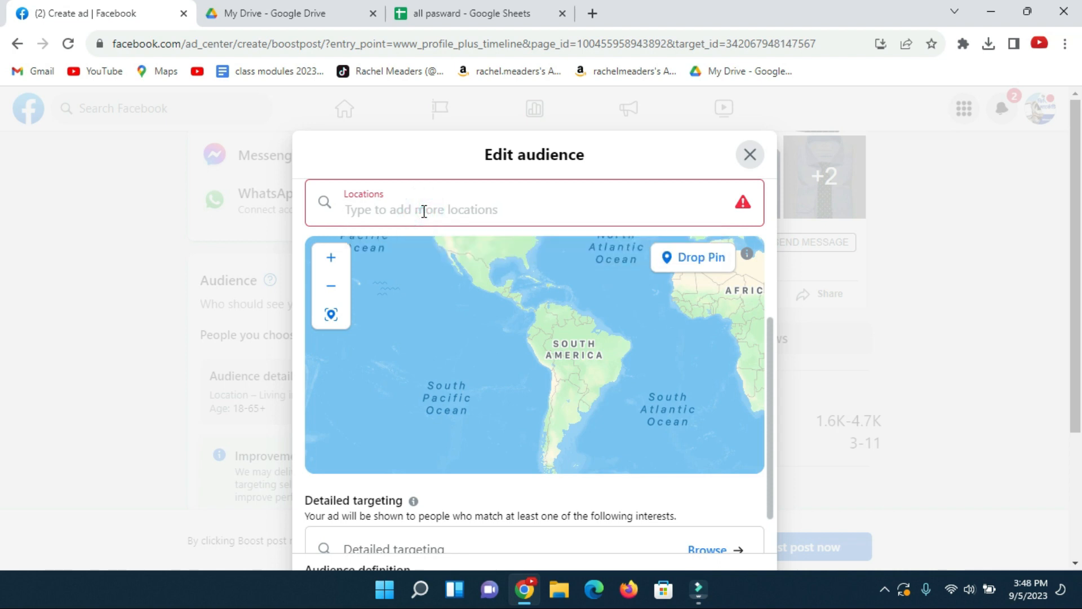
{"action": "type", "text": "sylhe"}
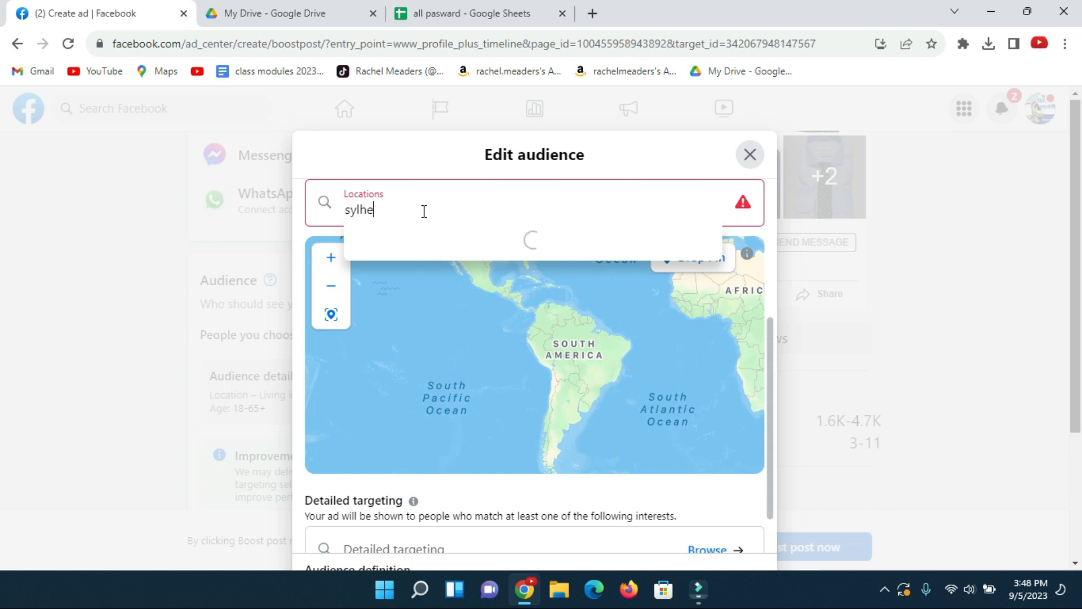
{"action": "type", "text": "t"}
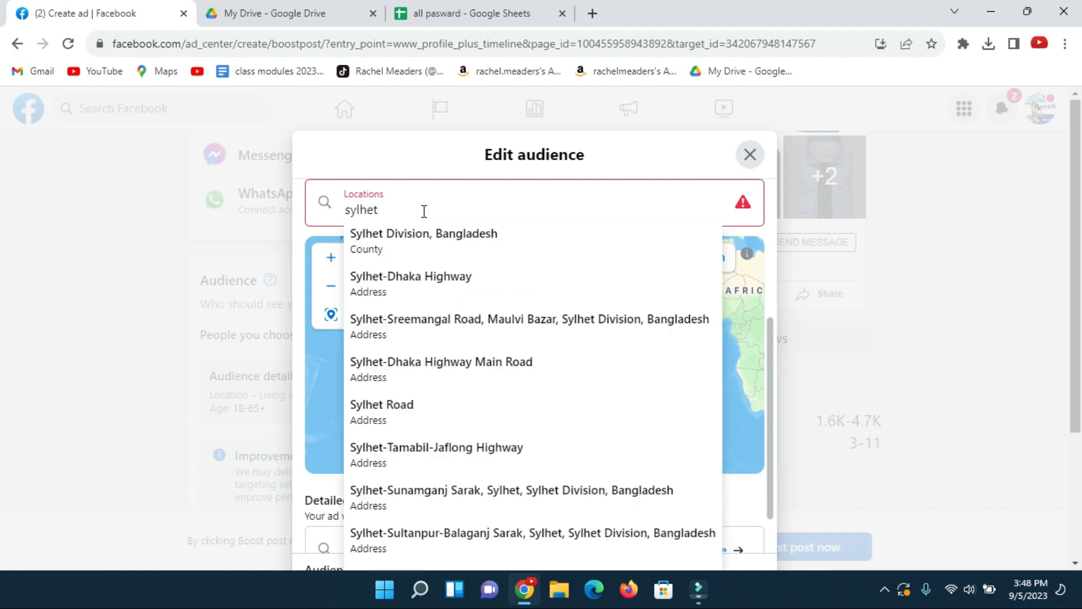
{"action": "left_click", "coordinate": [438, 238]}
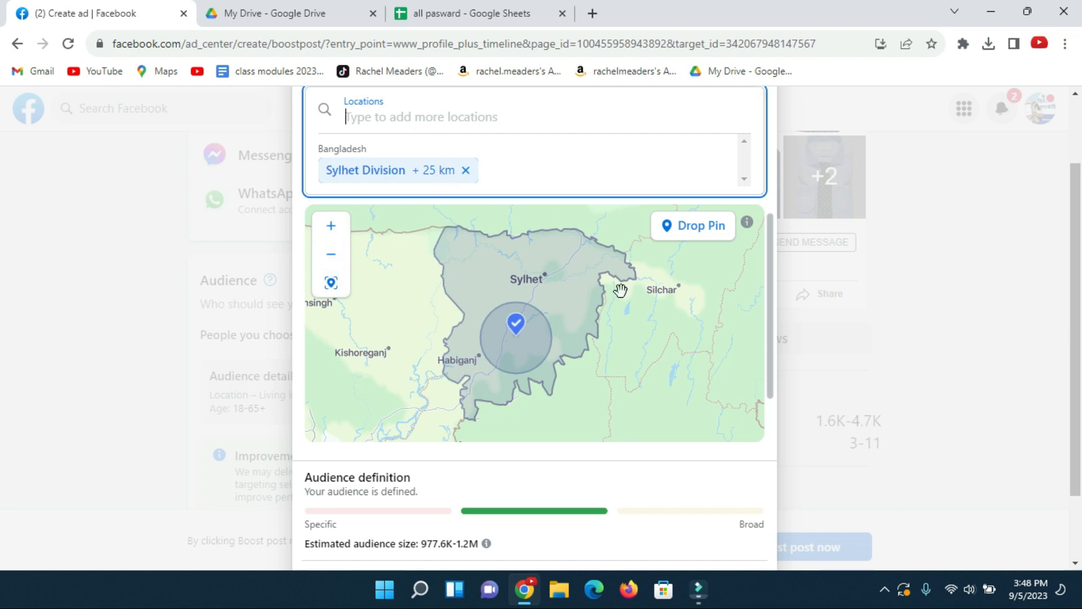
Examine the Sylhet Division coverage on the location map and the audience definition with its estimated audience size
{"action": "scroll", "coordinate": [510, 336], "scroll_direction": "up", "scroll_amount": 2}
{"action": "scroll", "coordinate": [439, 367], "scroll_direction": "up", "scroll_amount": 2}
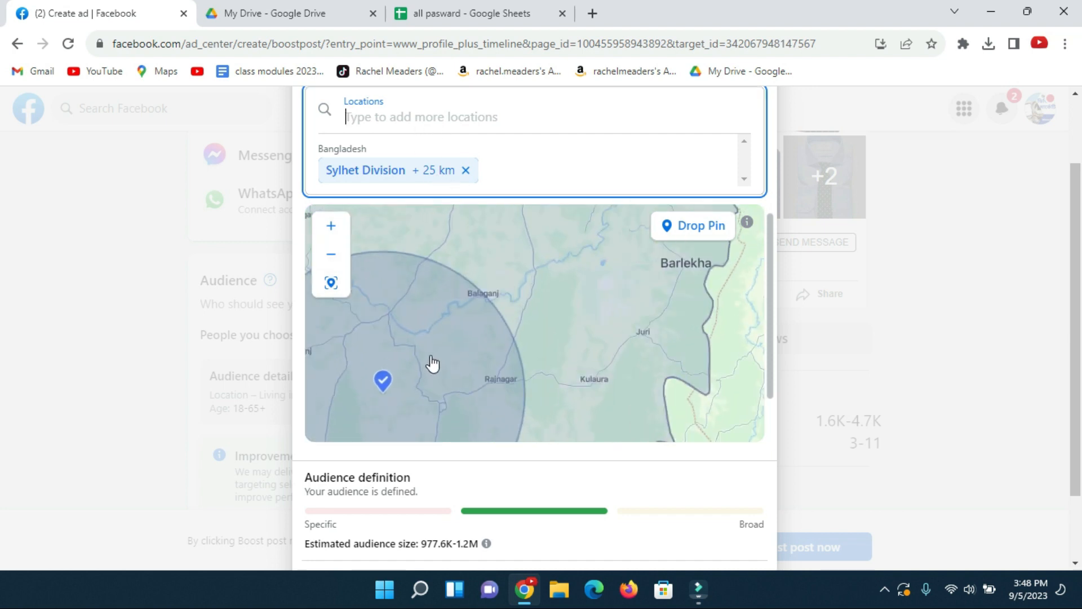
{"action": "scroll", "coordinate": [456, 329], "scroll_direction": "down", "scroll_amount": 4}
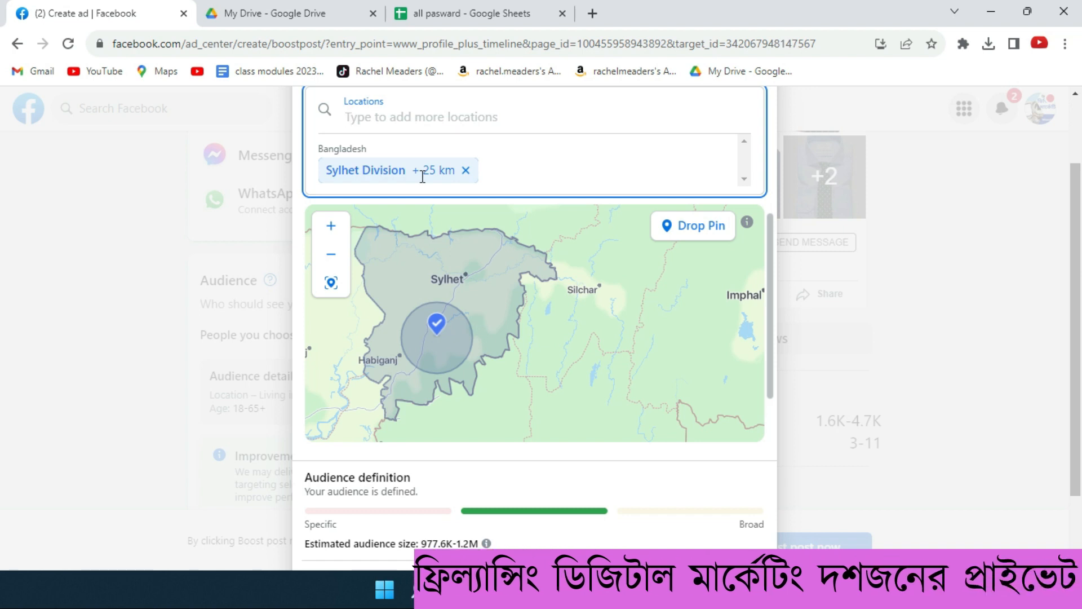
{"action": "scroll", "coordinate": [513, 448], "scroll_direction": "down", "scroll_amount": 2}
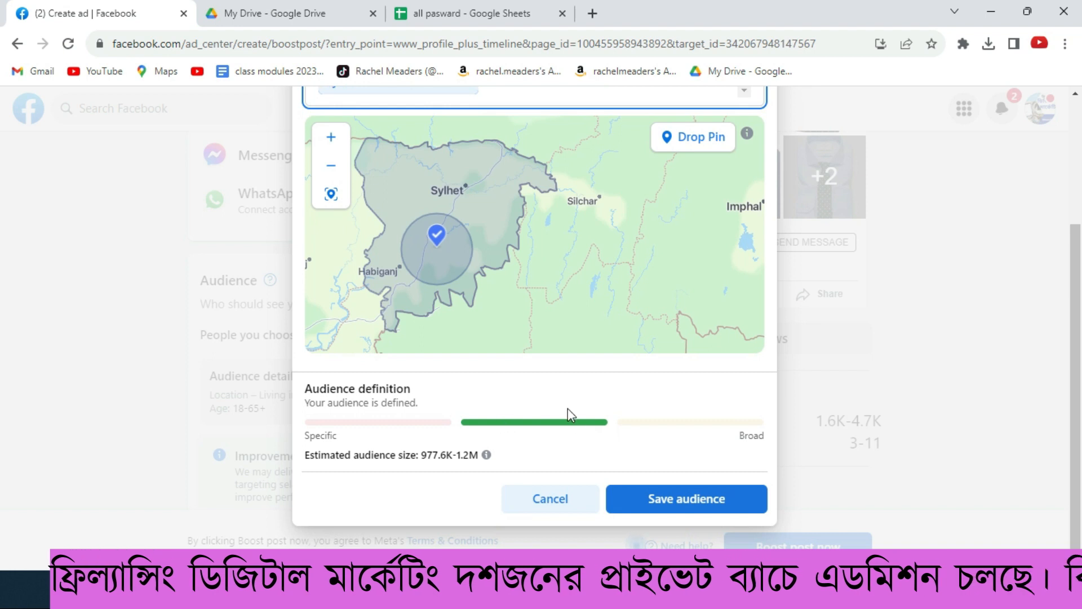
{"action": "scroll", "coordinate": [567, 410], "scroll_direction": "up", "scroll_amount": 3}
{"action": "scroll", "coordinate": [569, 415], "scroll_direction": "up", "scroll_amount": 1}
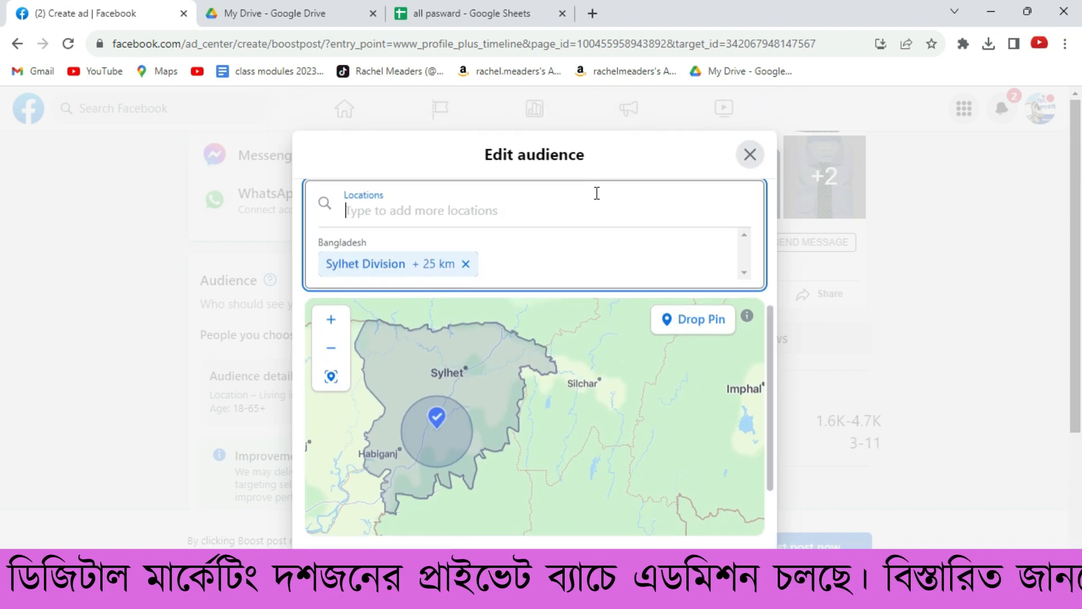
{"action": "scroll", "coordinate": [597, 193], "scroll_direction": "up", "scroll_amount": 3}
{"action": "scroll", "coordinate": [620, 253], "scroll_direction": "down", "scroll_amount": 5}
{"action": "scroll", "coordinate": [652, 222], "scroll_direction": "down", "scroll_amount": 3}
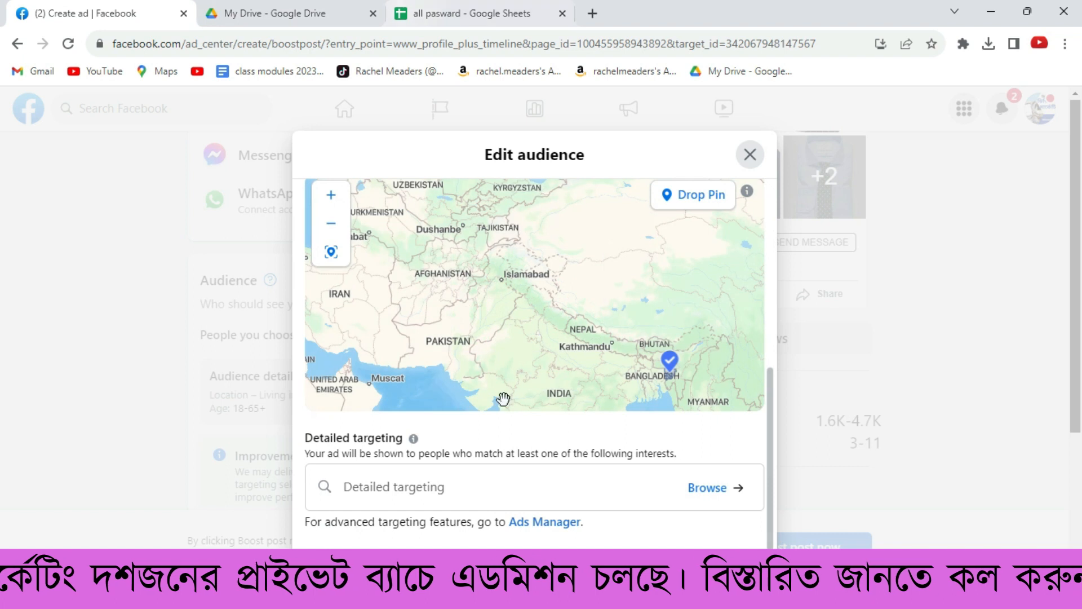
{"action": "scroll", "coordinate": [685, 541], "scroll_direction": "down", "scroll_amount": 3}
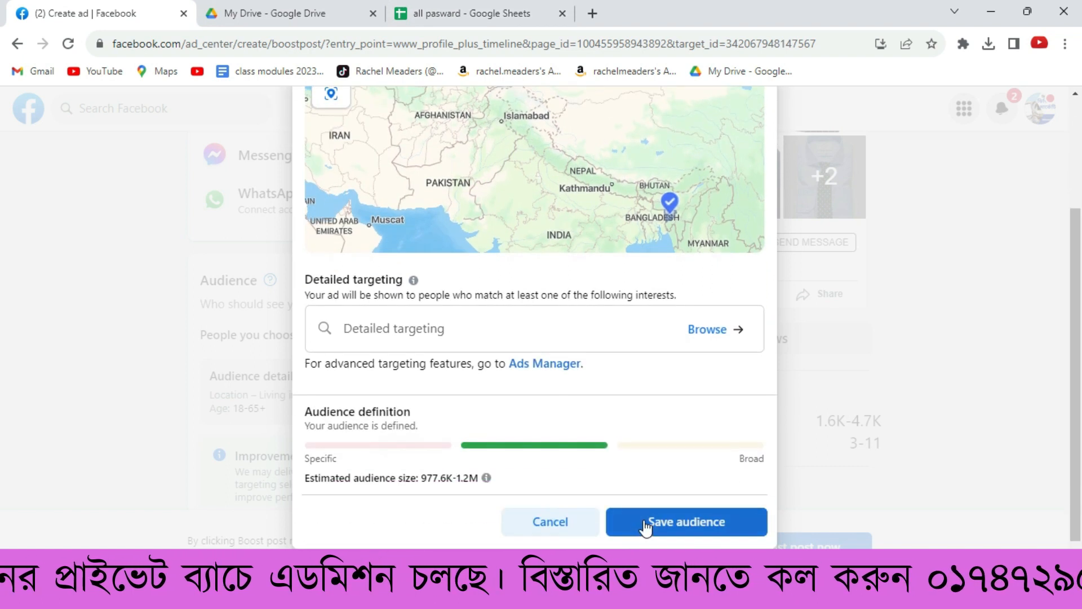
{"action": "scroll", "coordinate": [447, 387], "scroll_direction": "up", "scroll_amount": 2}
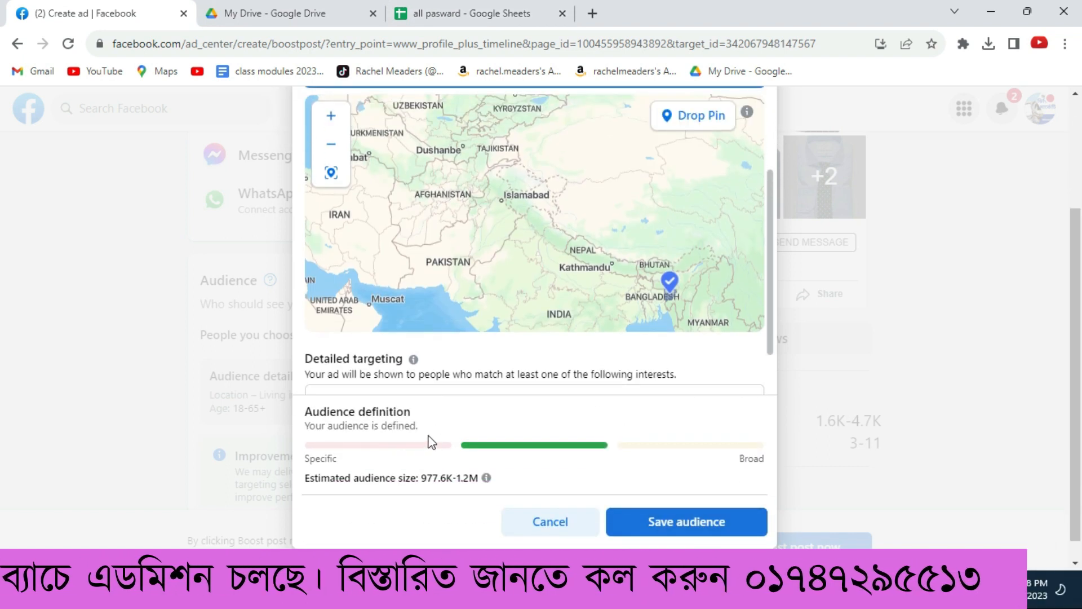
{"action": "scroll", "coordinate": [420, 354], "scroll_direction": "up", "scroll_amount": 3}
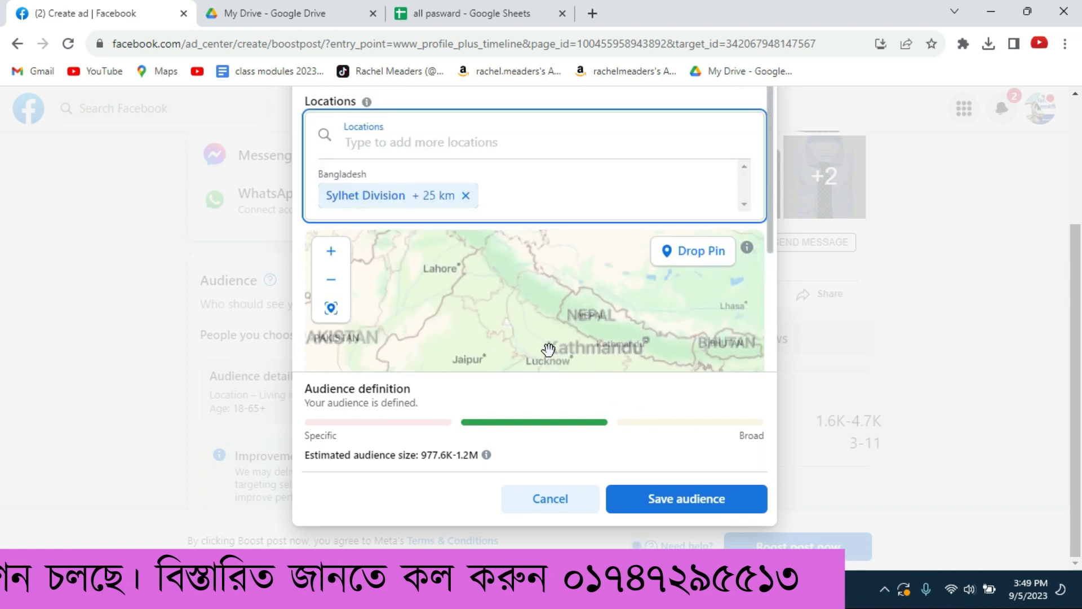
{"action": "scroll", "coordinate": [614, 390], "scroll_direction": "up", "scroll_amount": 5}
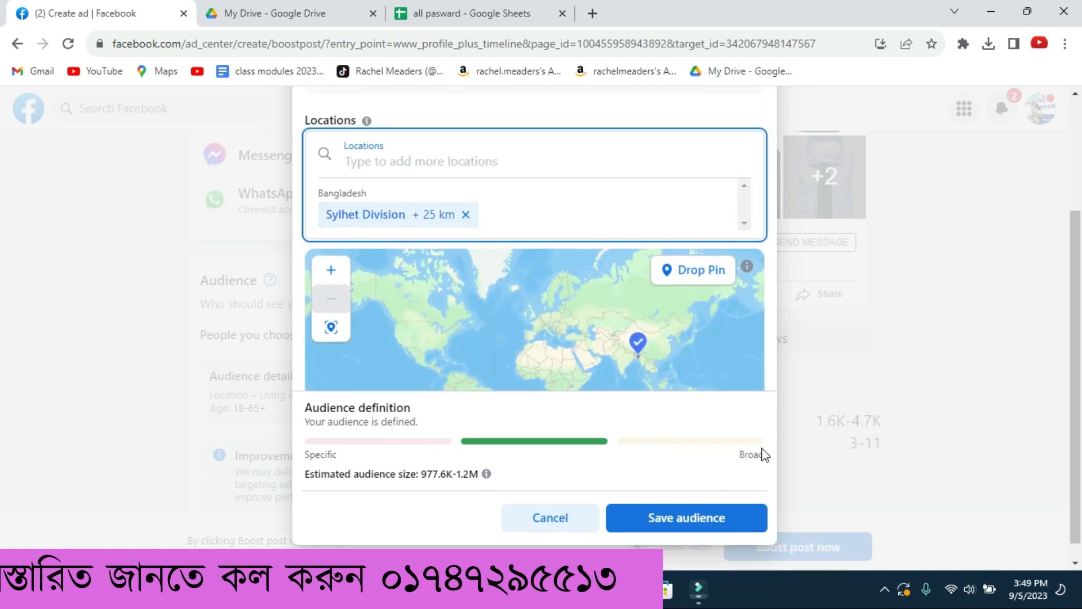
{"action": "scroll", "coordinate": [667, 437], "scroll_direction": "down", "scroll_amount": 5}
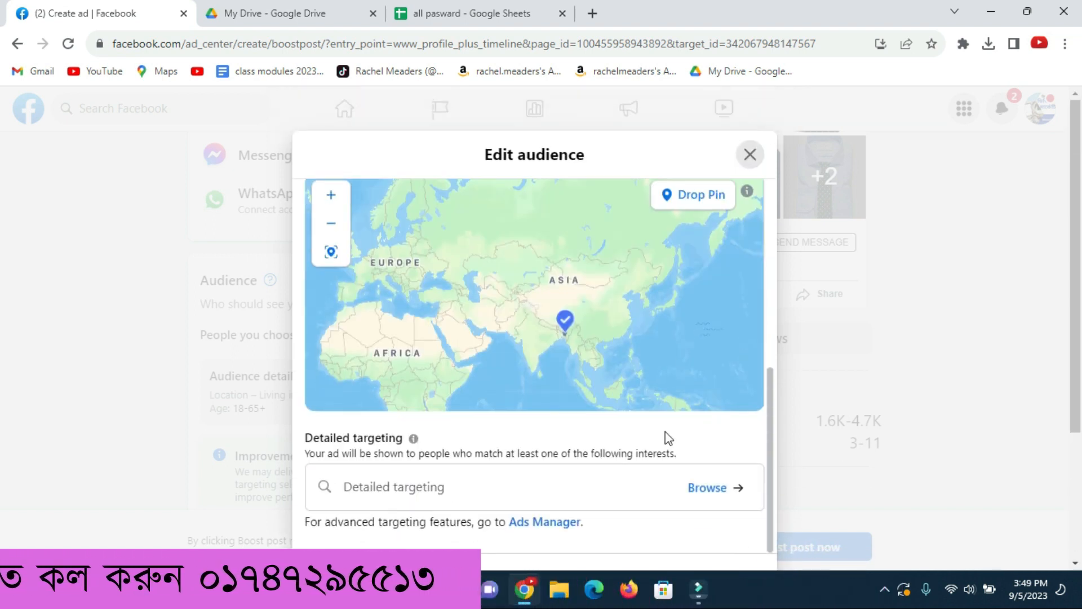
Browse the detailed targeting categories and expand Education level under the Education demographics
{"action": "left_click", "coordinate": [458, 492]}
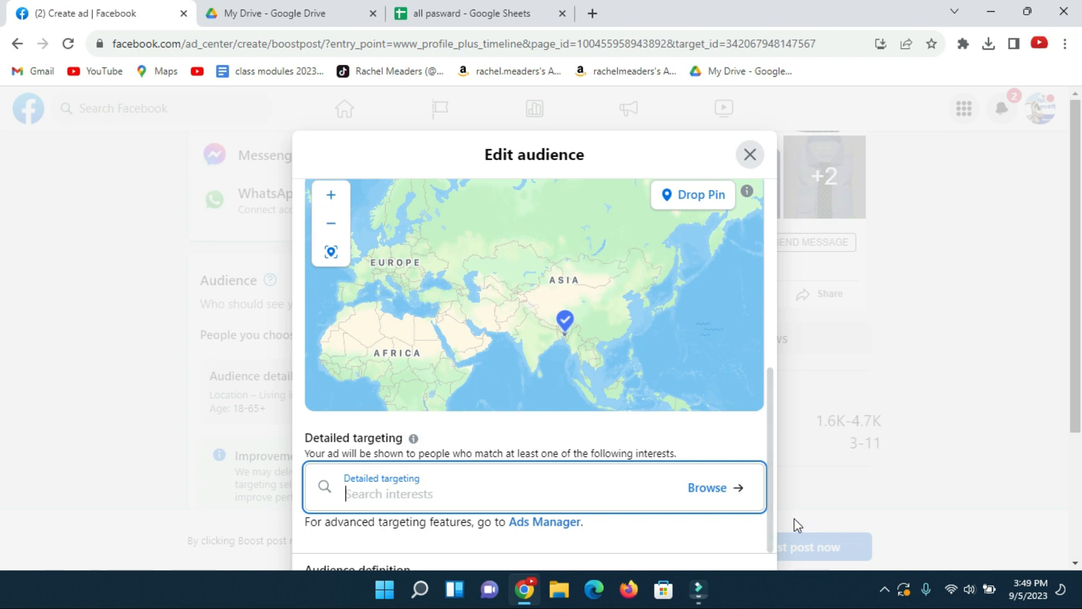
{"action": "left_click", "coordinate": [709, 495]}
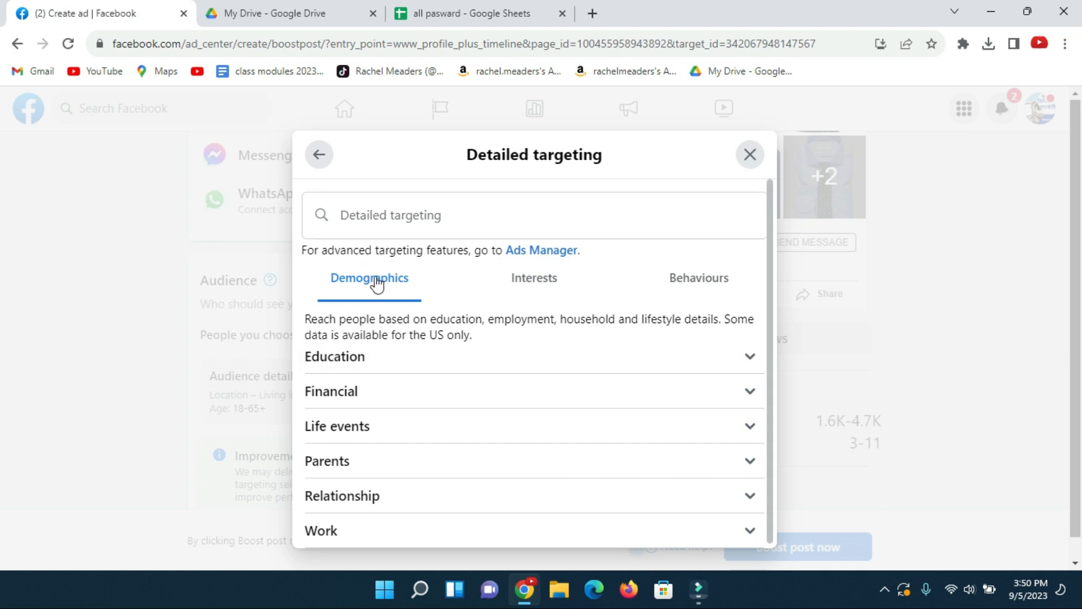
{"action": "left_click", "coordinate": [339, 362]}
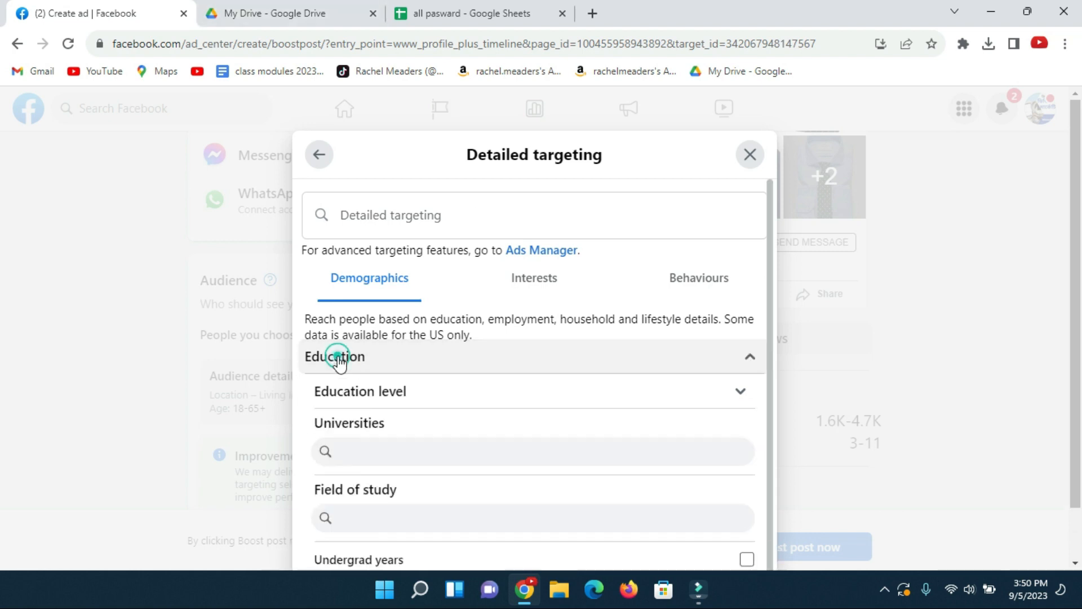
{"action": "left_click", "coordinate": [397, 395]}
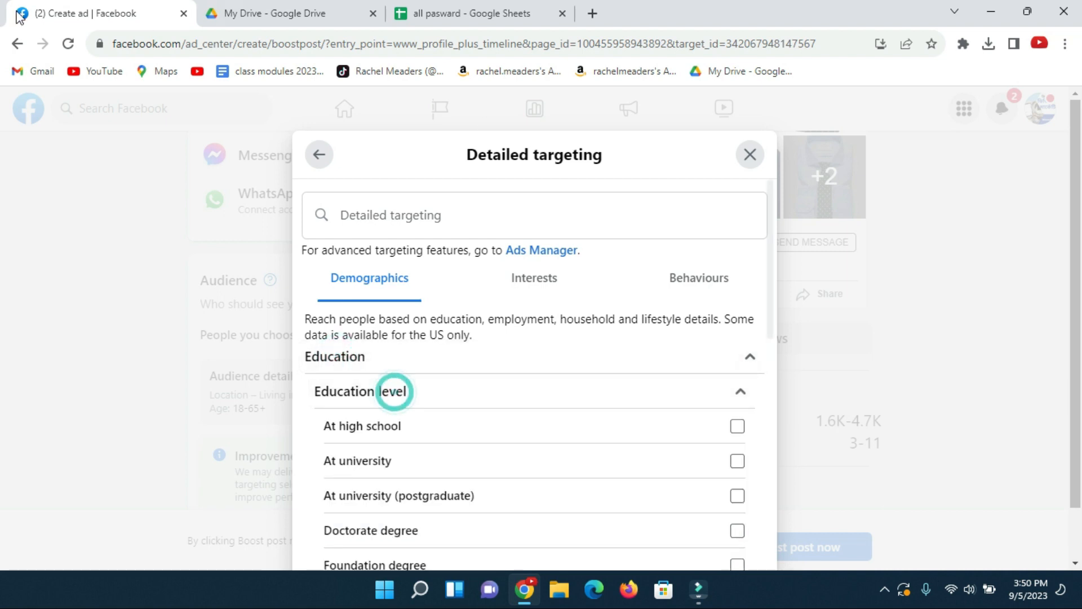
Try the At high school and At university education levels, clearing both selections again
{"action": "left_click", "coordinate": [738, 427]}
{"action": "left_click", "coordinate": [739, 430]}
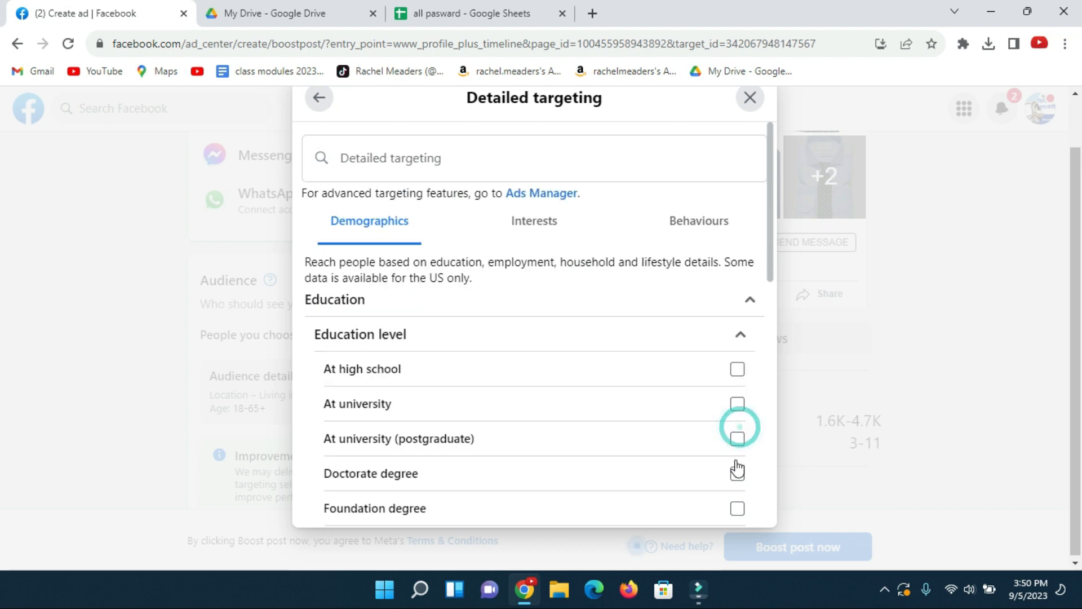
{"action": "left_click", "coordinate": [738, 406]}
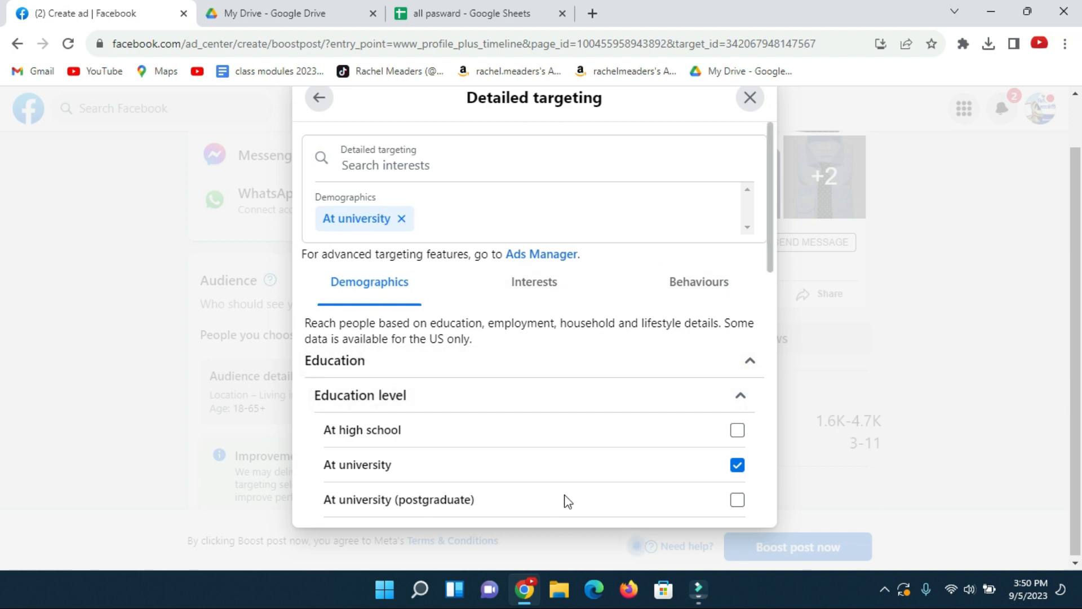
{"action": "left_click", "coordinate": [738, 466]}
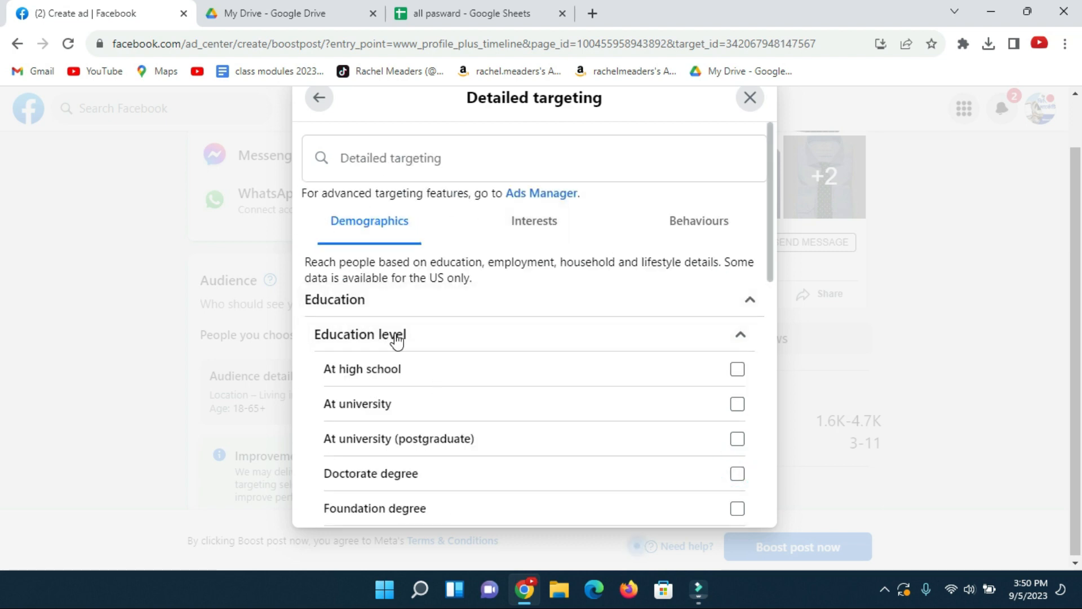
Review the remaining Demographics categories and the Relationship status options, and open the Behaviours targeting categories
{"action": "scroll", "coordinate": [438, 331], "scroll_direction": "down", "scroll_amount": 3}
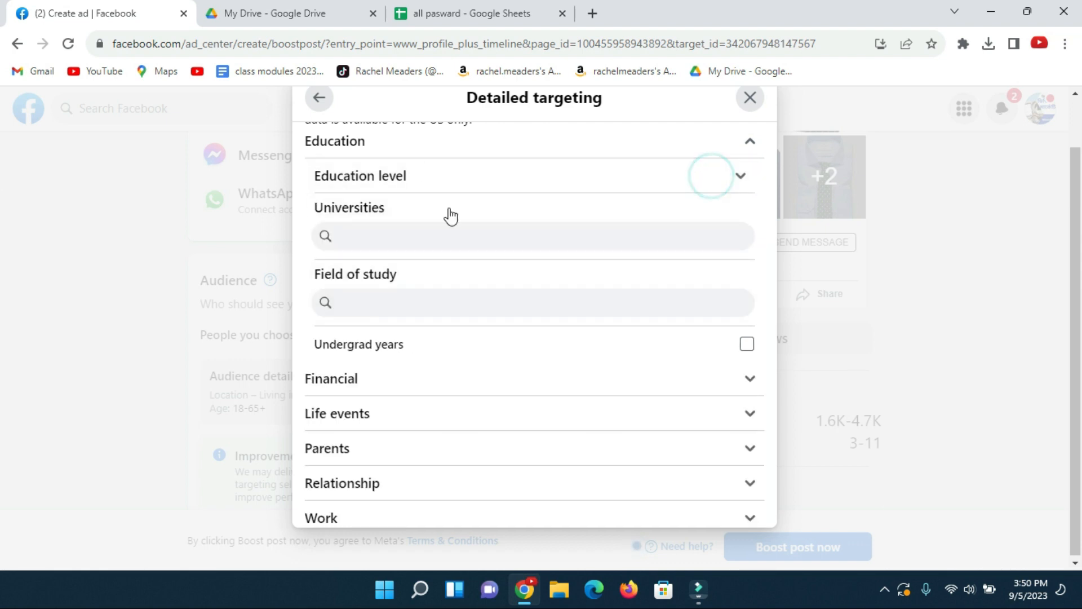
{"action": "scroll", "coordinate": [394, 373], "scroll_direction": "down", "scroll_amount": 1}
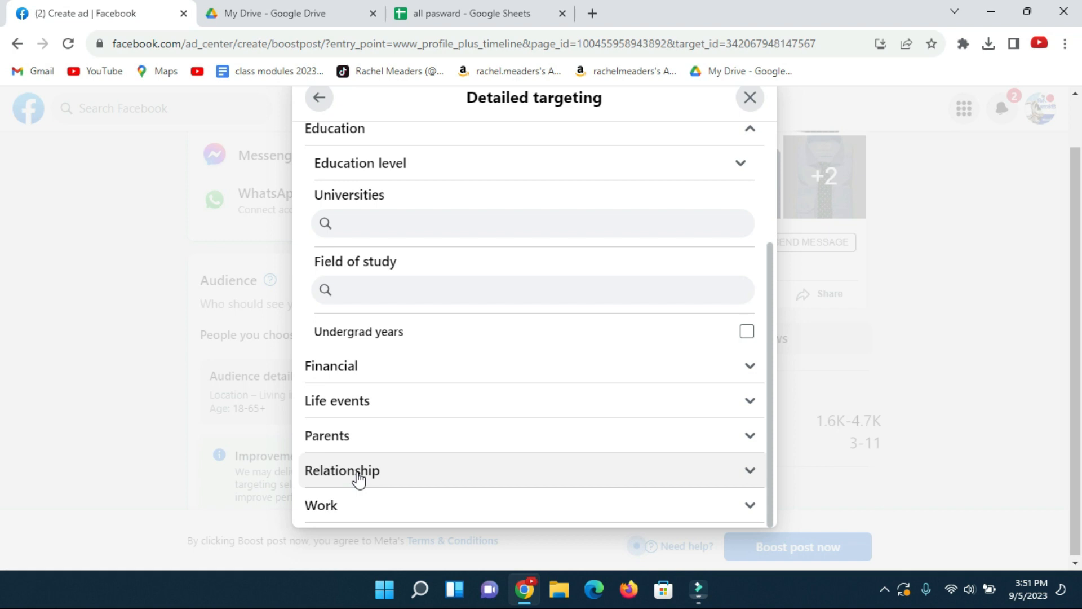
{"action": "left_click", "coordinate": [393, 472]}
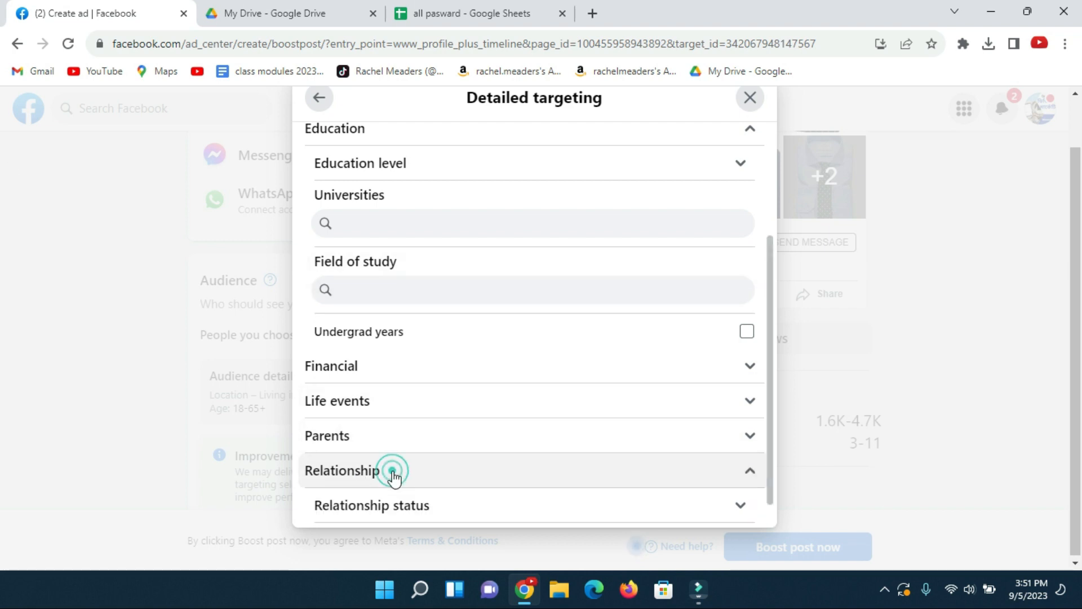
{"action": "left_click", "coordinate": [541, 473]}
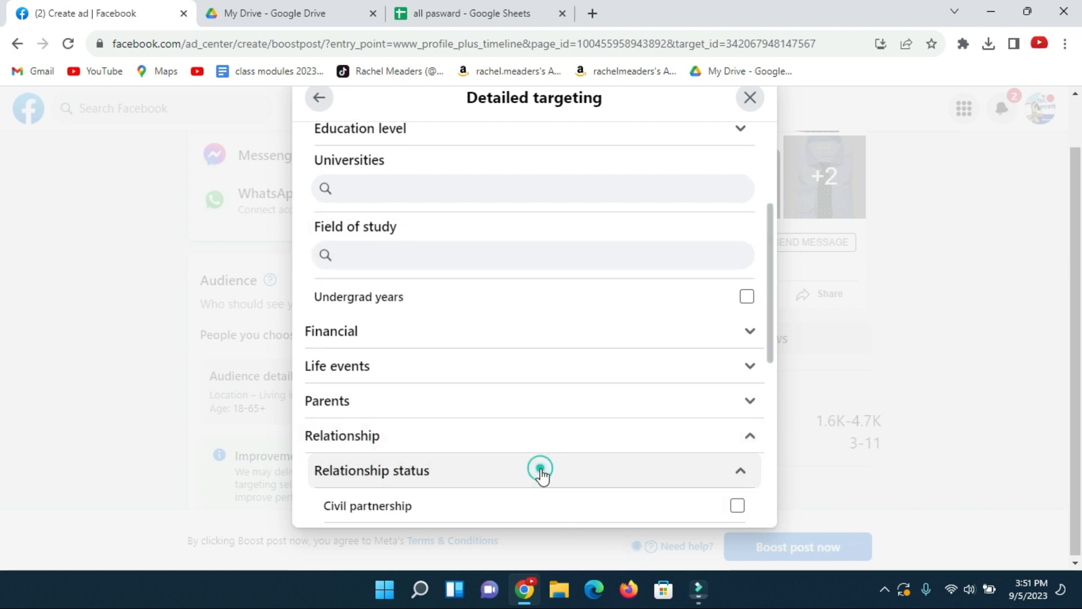
{"action": "scroll", "coordinate": [485, 462], "scroll_direction": "down", "scroll_amount": 3}
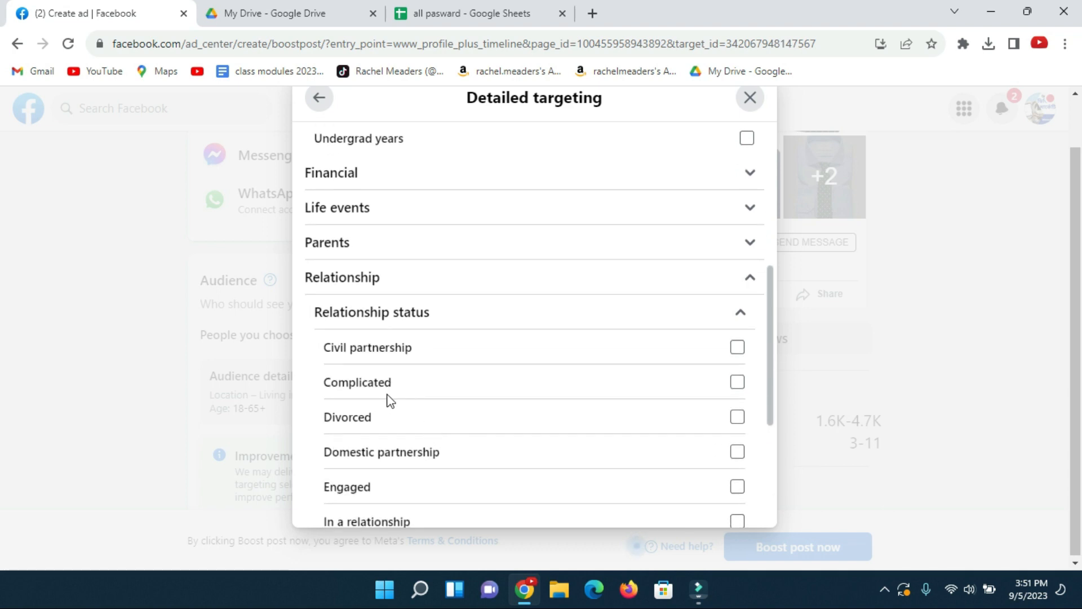
{"action": "scroll", "coordinate": [411, 454], "scroll_direction": "down", "scroll_amount": 3}
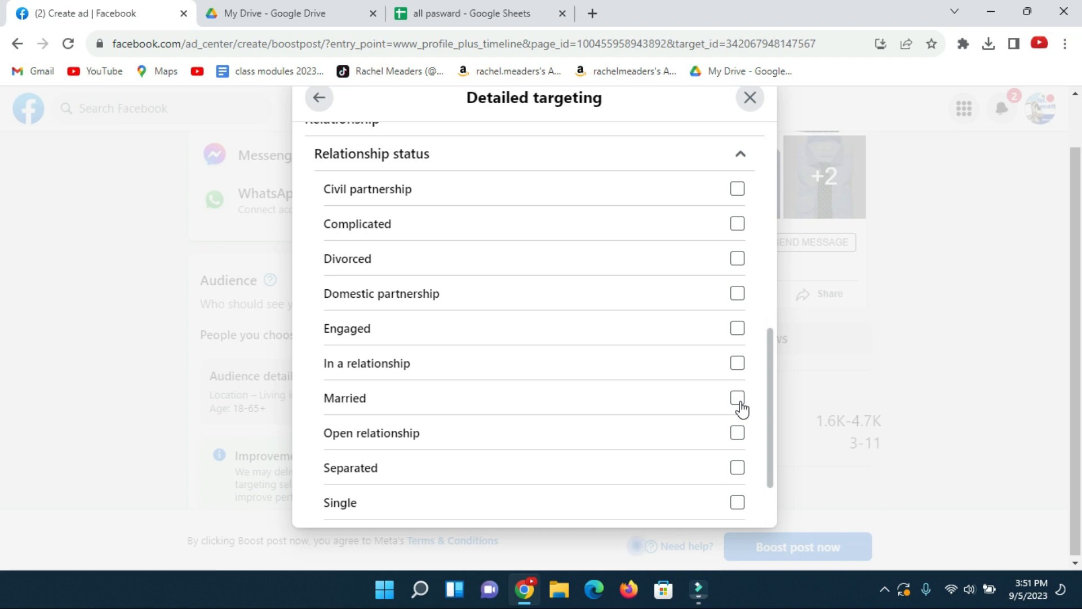
{"action": "scroll", "coordinate": [536, 266], "scroll_direction": "up", "scroll_amount": 10}
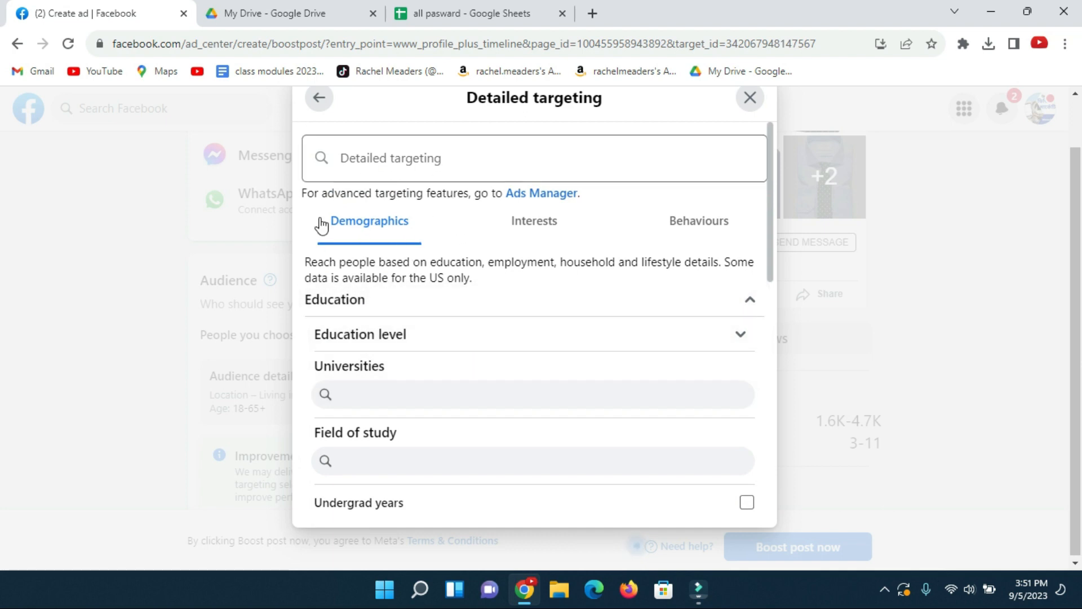
{"action": "left_click", "coordinate": [699, 223]}
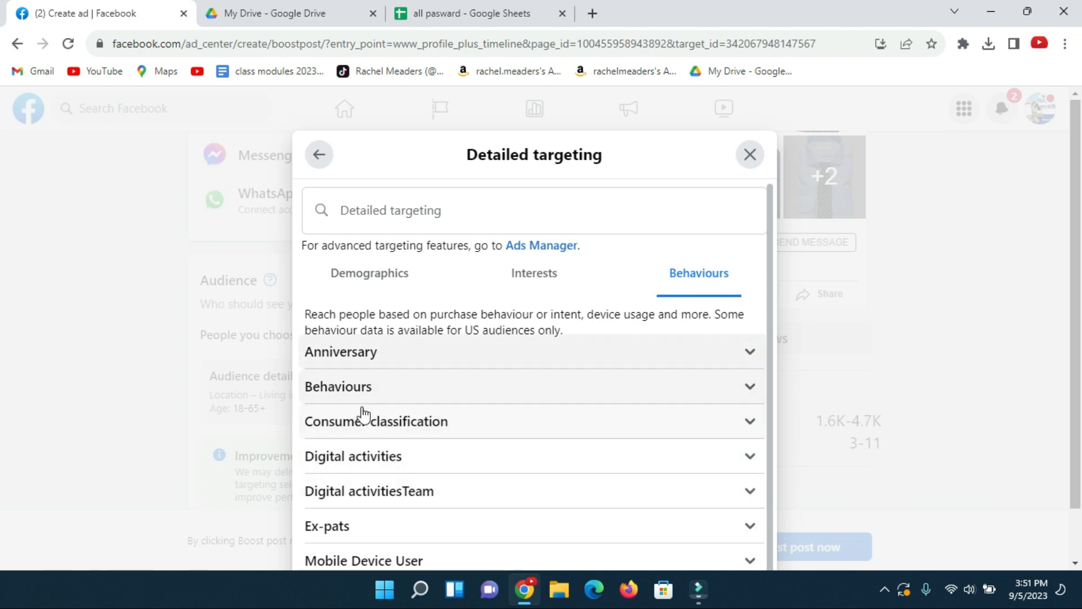
Search the Interests targeting for fashion and add the Fashion design (design) interest
{"action": "left_click", "coordinate": [539, 283]}
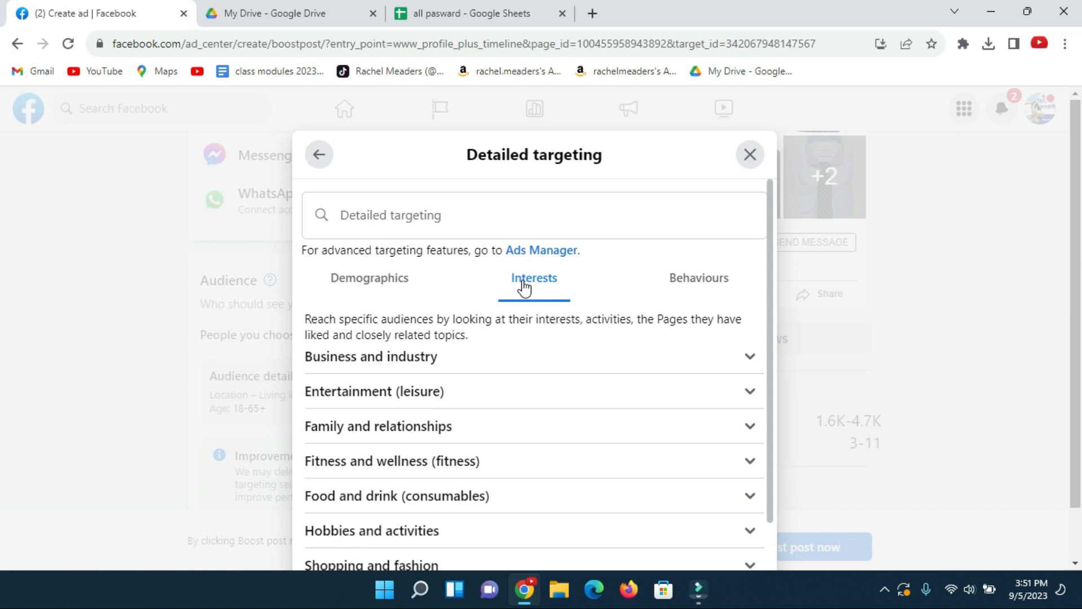
{"action": "left_click", "coordinate": [437, 222]}
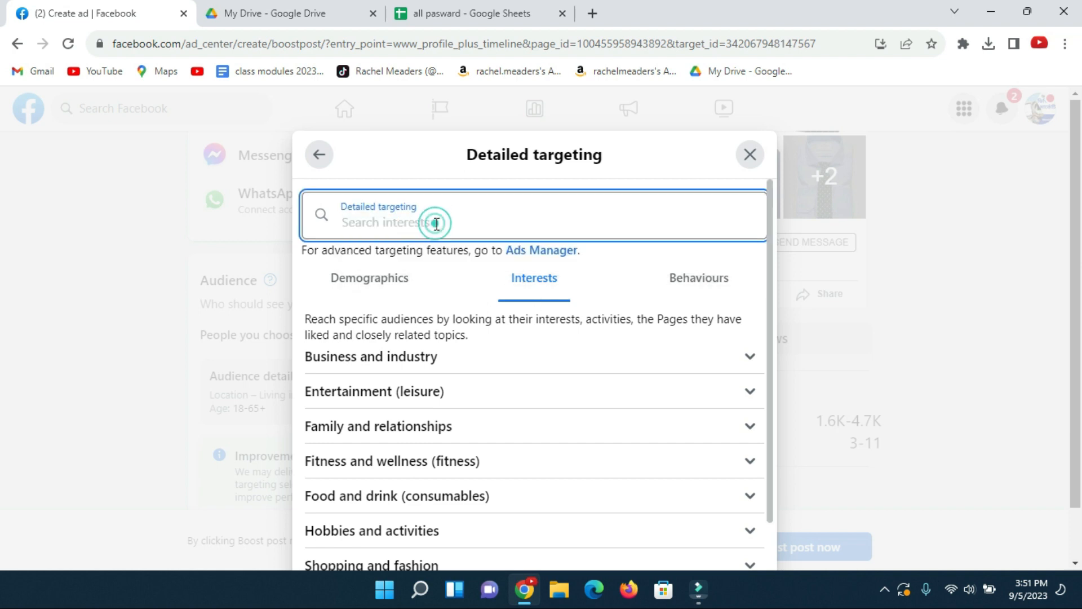
{"action": "type", "text": "fa"}
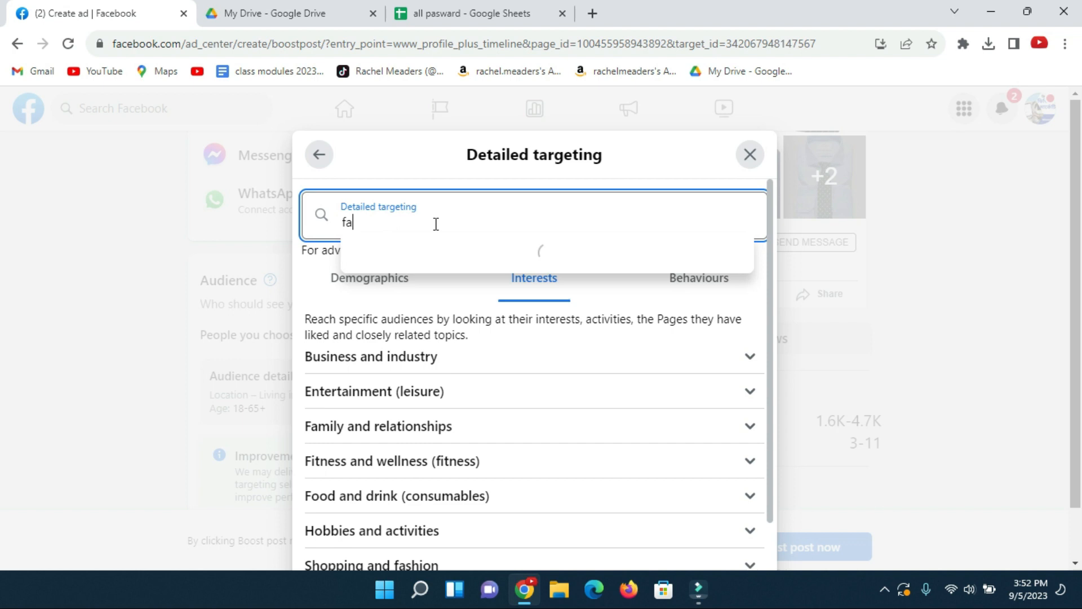
{"action": "type", "text": "shio"}
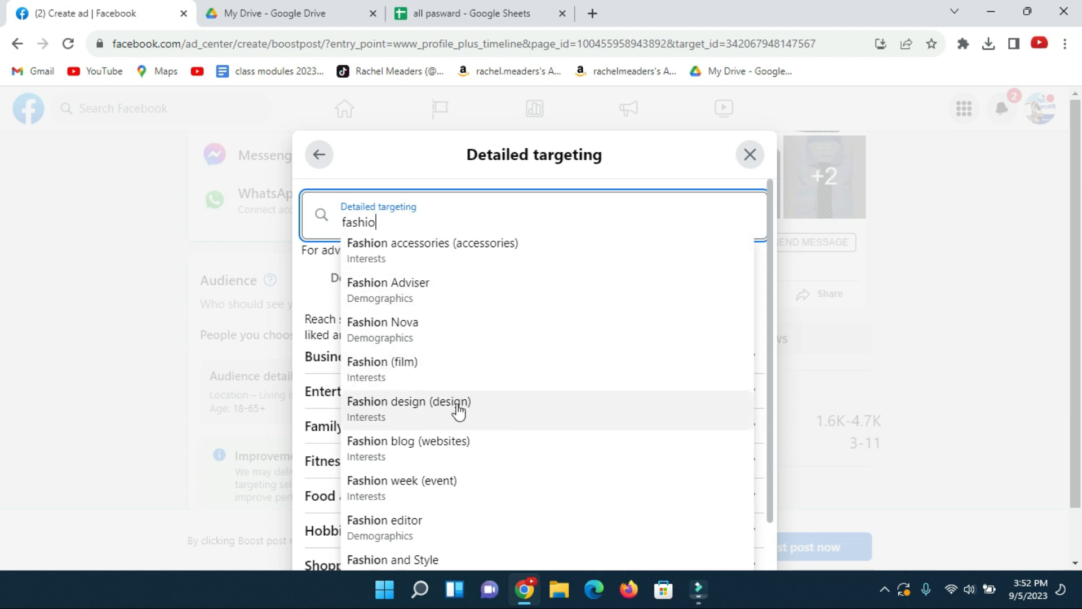
{"action": "left_click", "coordinate": [439, 405]}
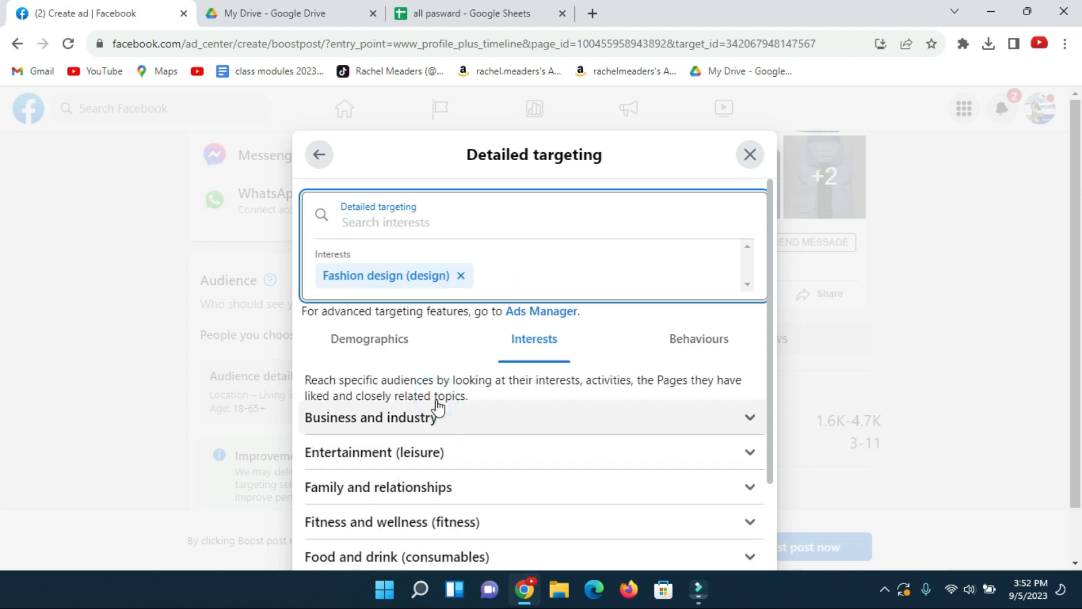
Add the Clothing (clothing) and Watch (accessories) interests to the detailed targeting
{"action": "type", "text": "c"}
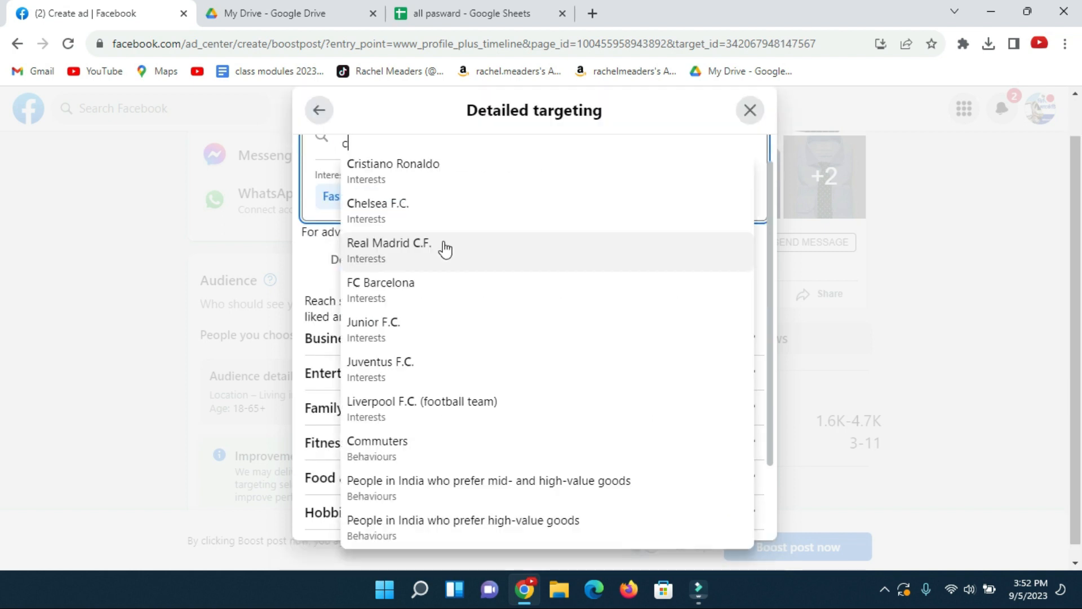
{"action": "type", "text": "lothing"}
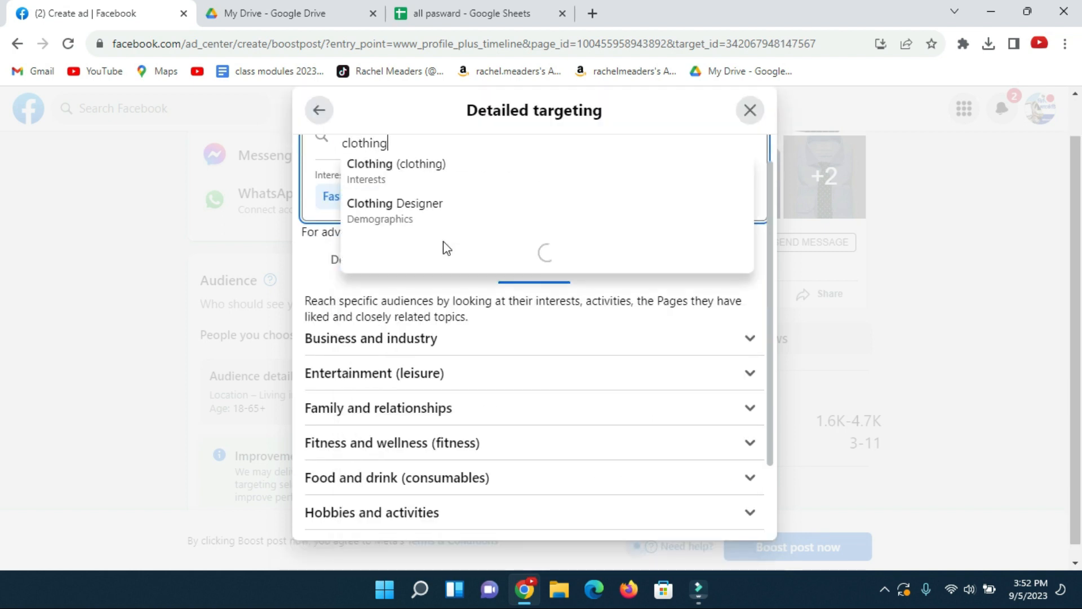
{"action": "left_click", "coordinate": [422, 172]}
{"action": "scroll", "coordinate": [474, 172], "scroll_direction": "up", "scroll_amount": 2}
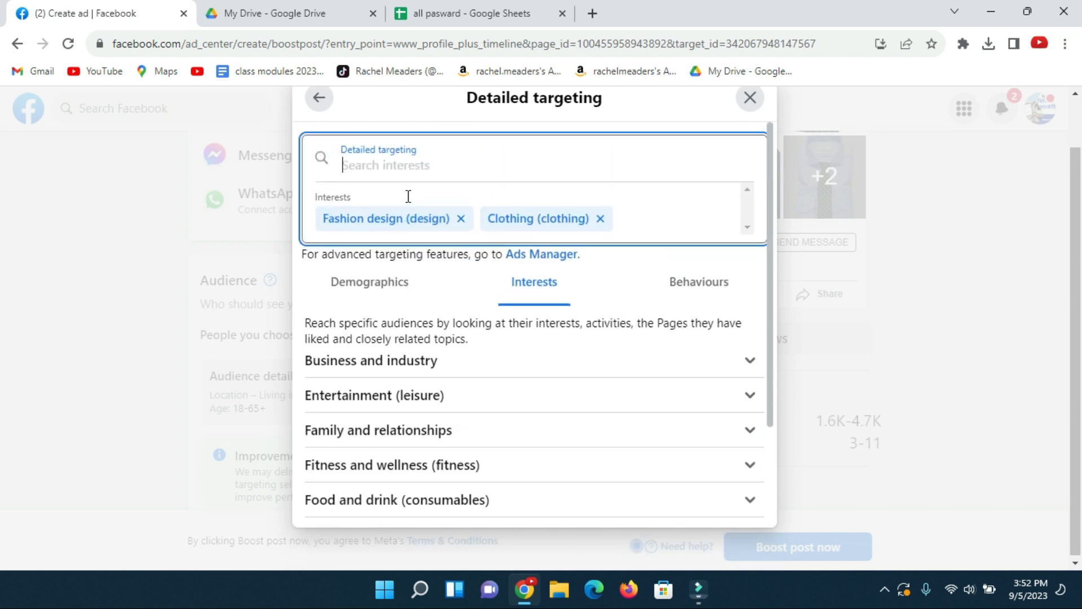
{"action": "type", "text": "w"}
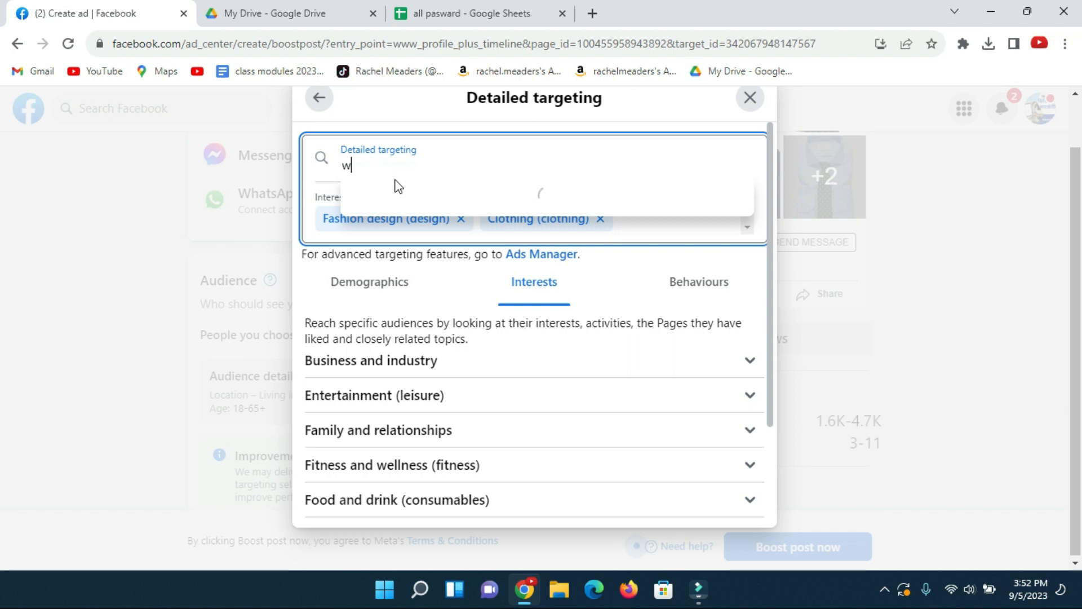
{"action": "type", "text": "atch"}
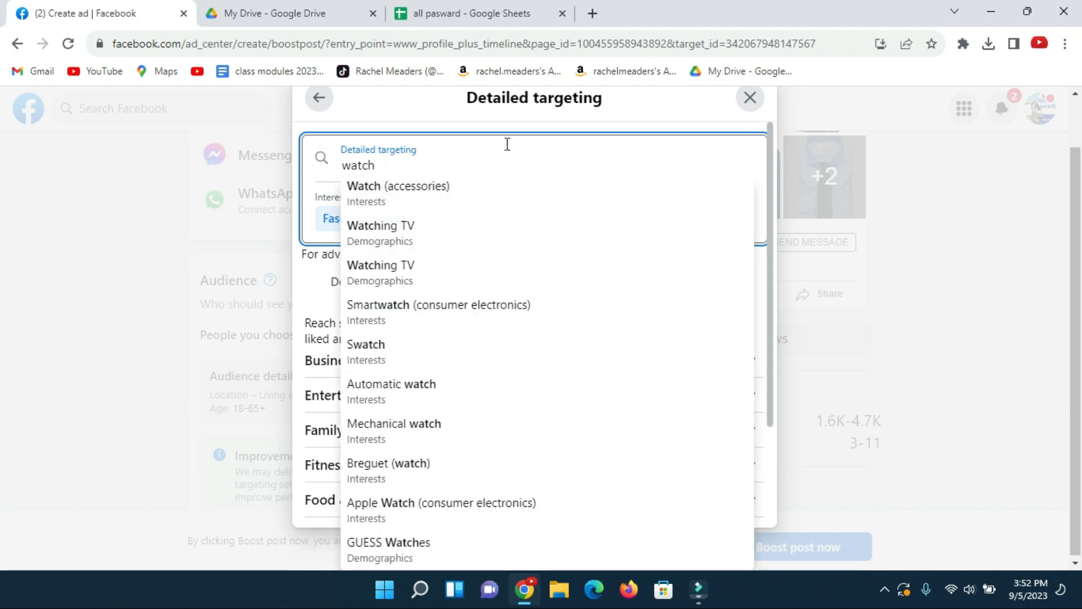
{"action": "left_click", "coordinate": [398, 187]}
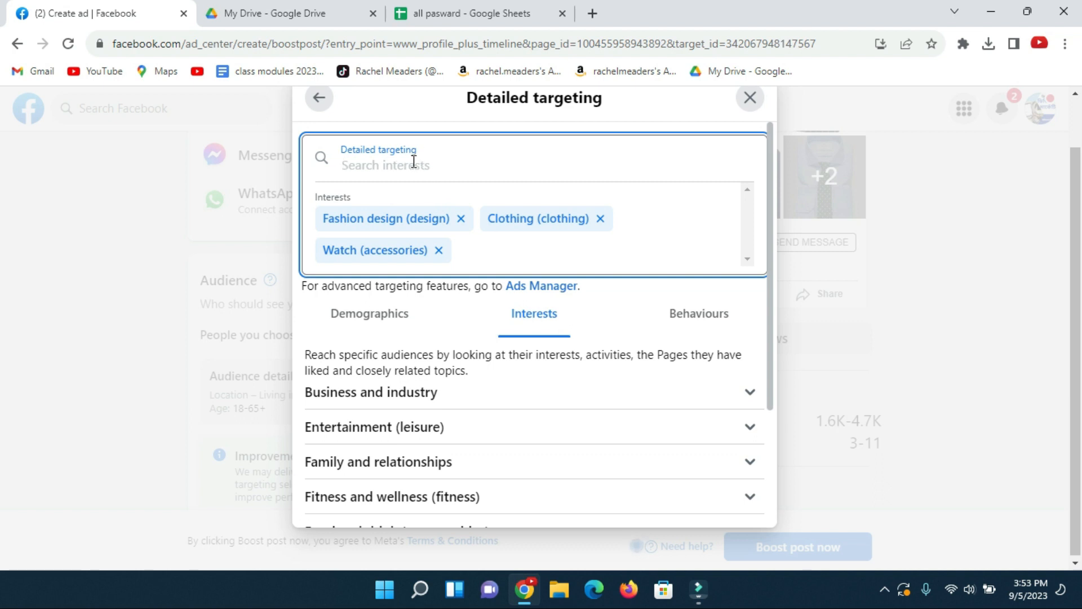
Return from detailed targeting to the audience editor and save the audience
{"action": "scroll", "coordinate": [575, 404], "scroll_direction": "down", "scroll_amount": 3}
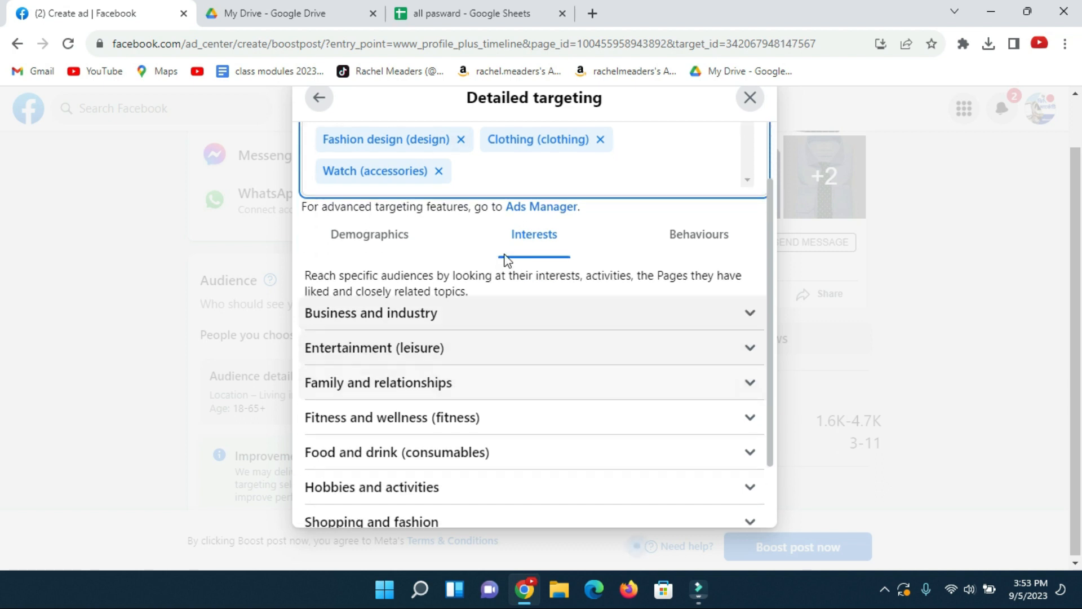
{"action": "scroll", "coordinate": [510, 309], "scroll_direction": "up", "scroll_amount": 3}
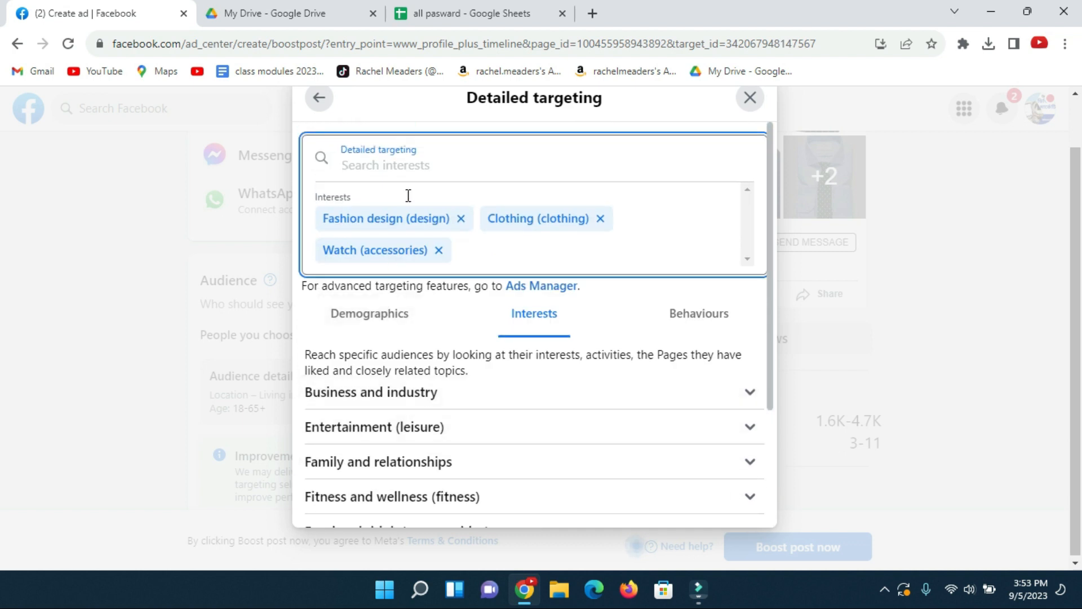
{"action": "left_click", "coordinate": [317, 101]}
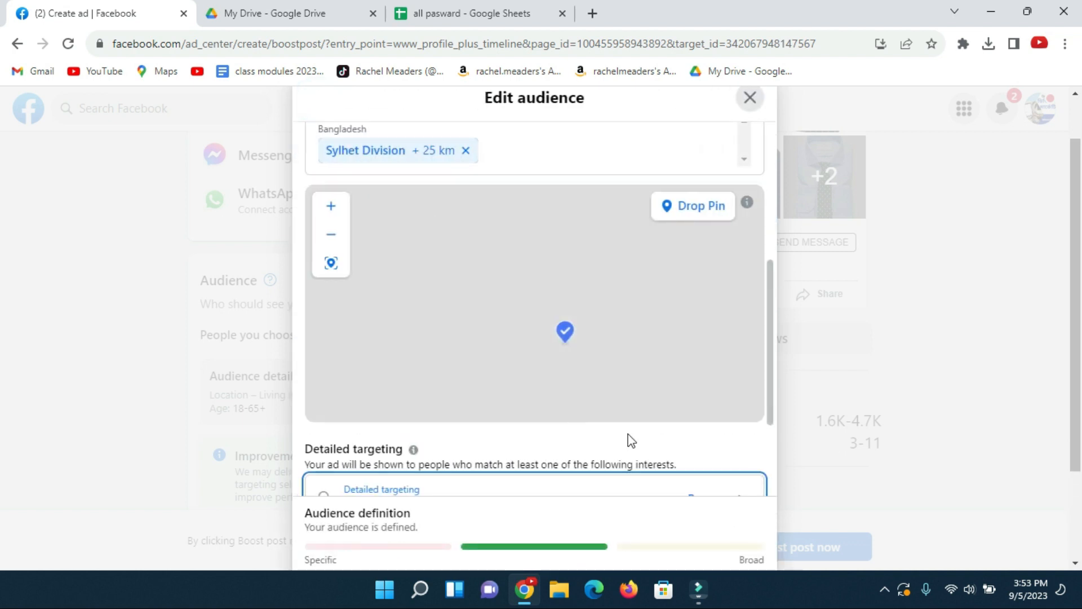
{"action": "scroll", "coordinate": [632, 451], "scroll_direction": "down", "scroll_amount": 5}
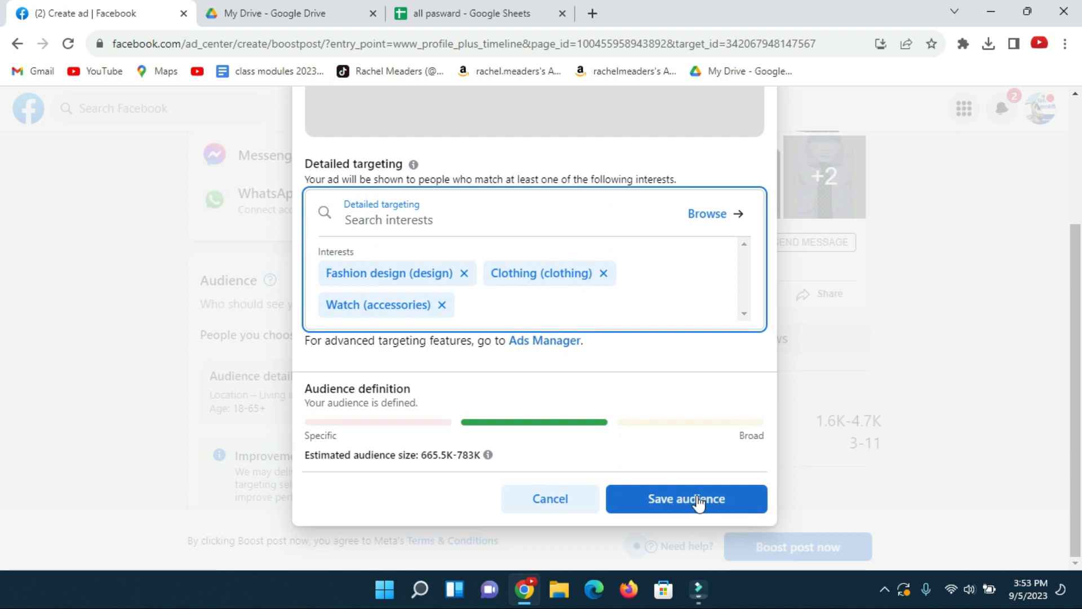
{"action": "left_click", "coordinate": [699, 499]}
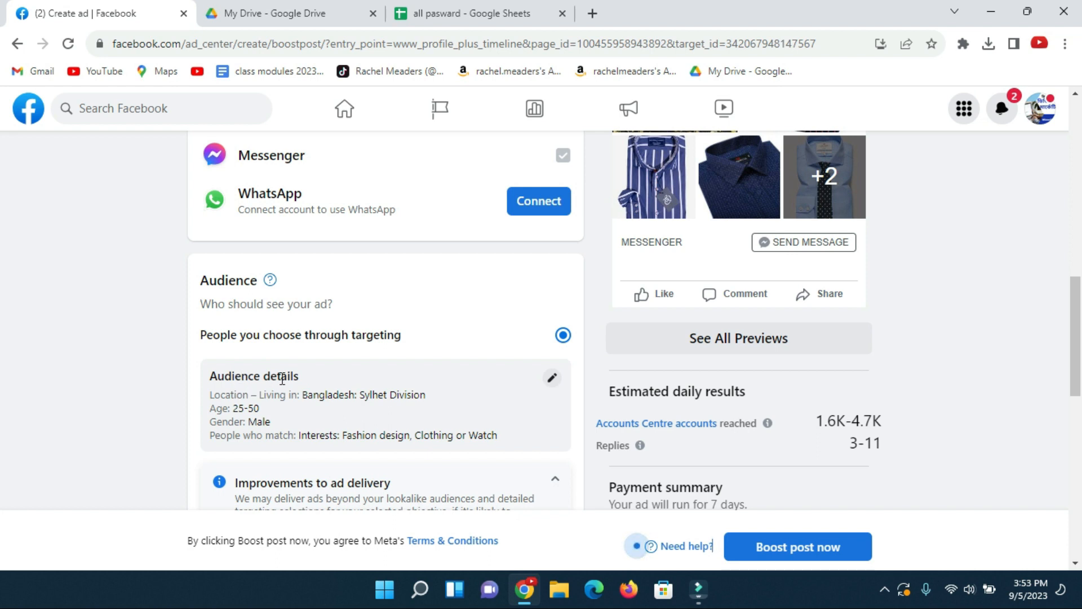
Review the location, age and gender in the saved audience details
{"action": "double_click", "coordinate": [212, 396]}
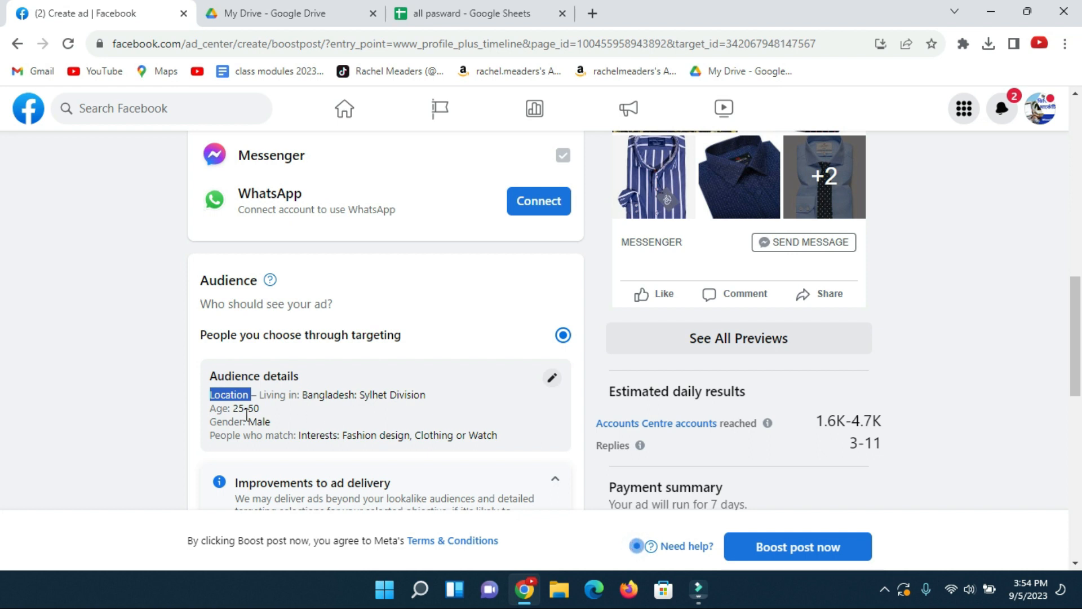
{"action": "left_click_drag", "start_coordinate": [238, 409], "coordinate": [261, 418]}
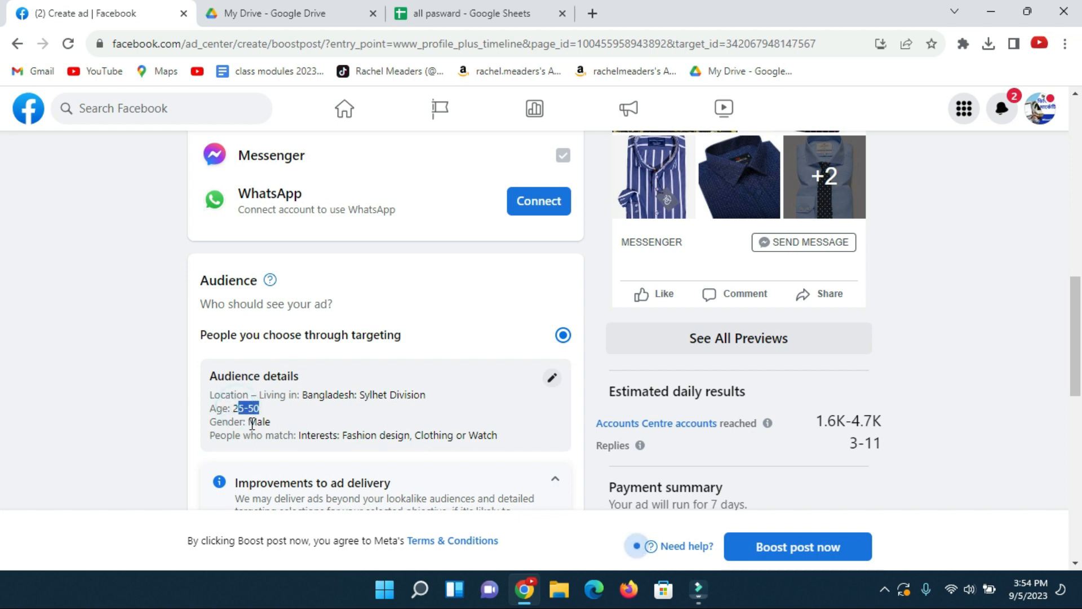
{"action": "double_click", "coordinate": [258, 422]}
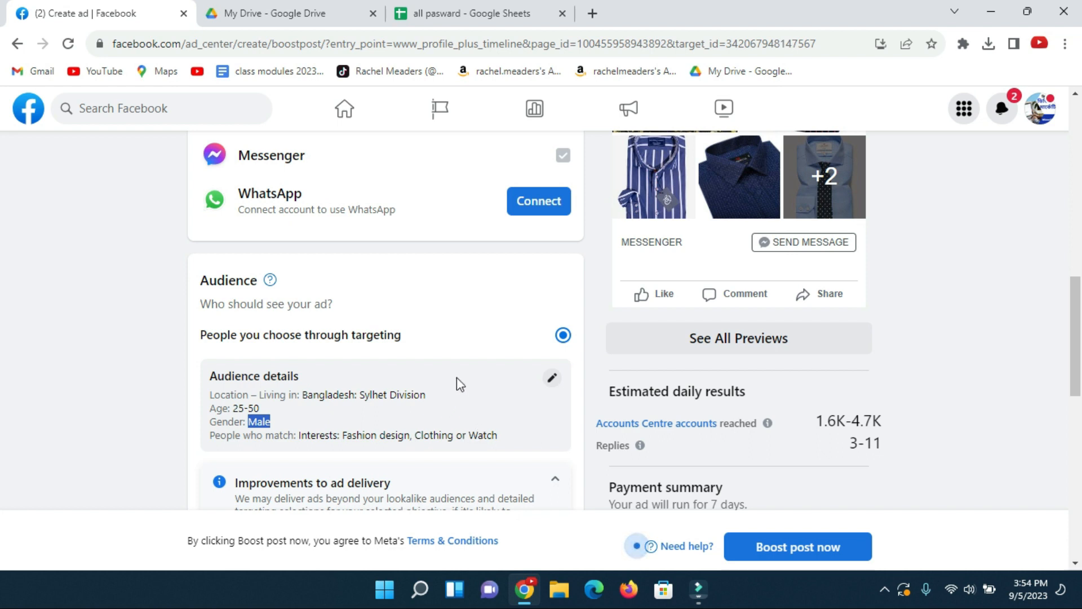
Set the boost duration to 10 days and check the matching end date
{"action": "scroll", "coordinate": [456, 377], "scroll_direction": "down", "scroll_amount": 7}
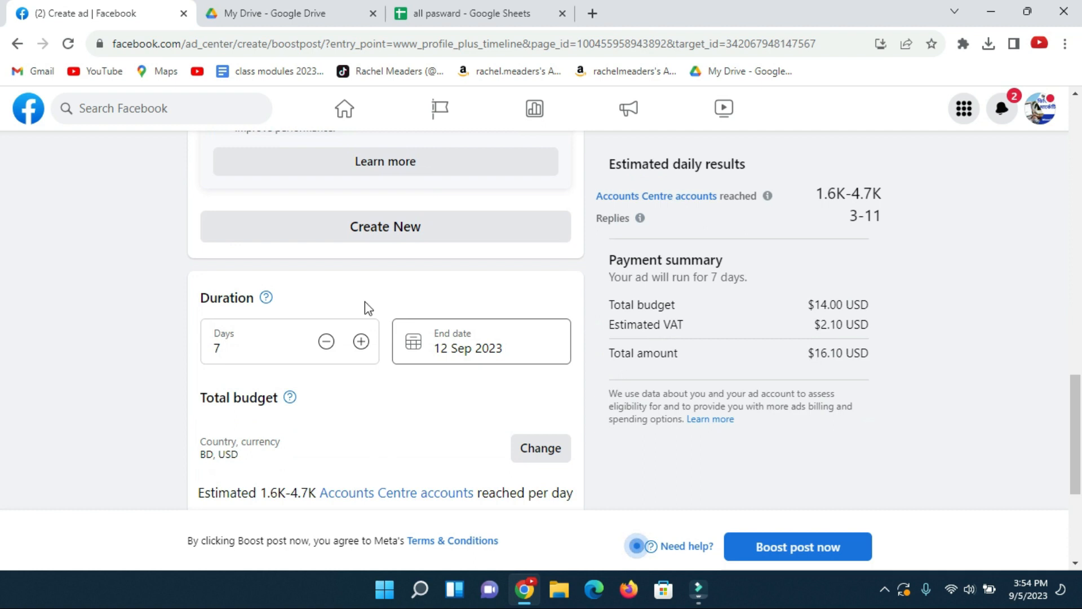
{"action": "left_click", "coordinate": [228, 348]}
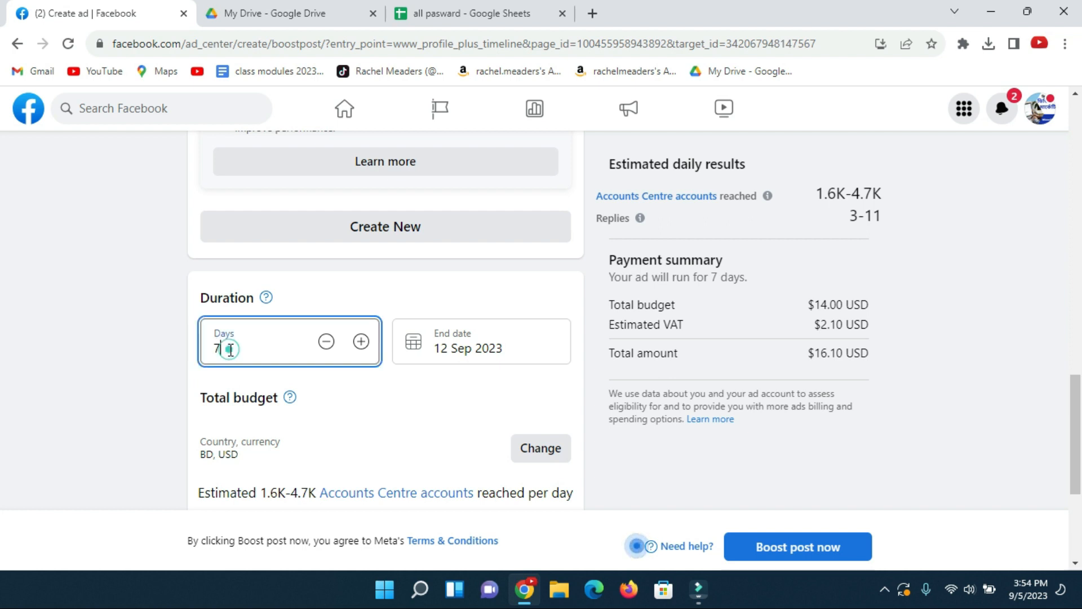
{"action": "key", "text": "BackSpace"}
{"action": "type", "text": "10"}
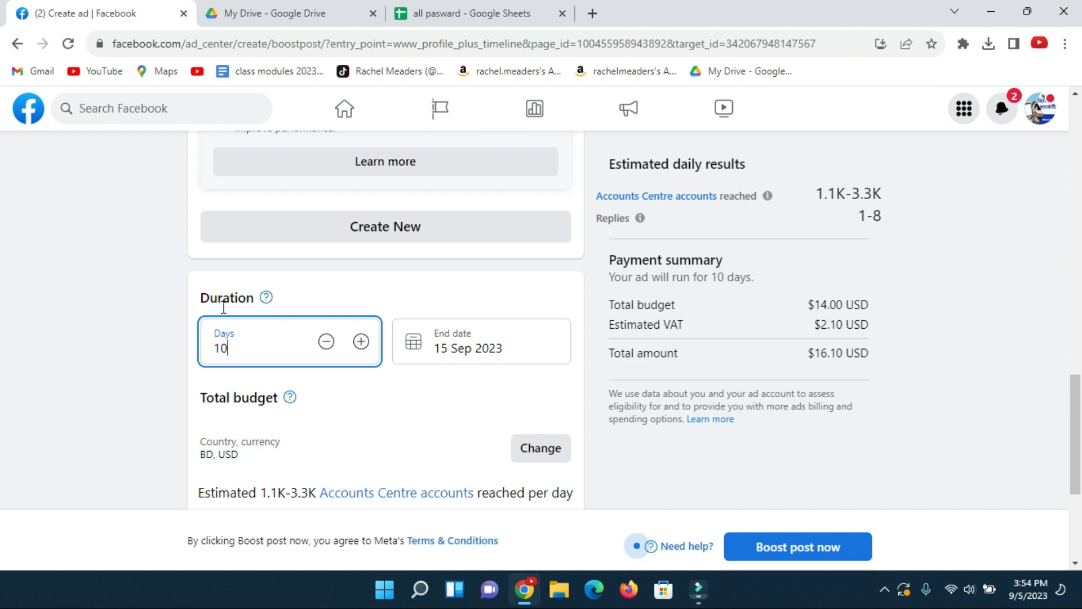
{"action": "left_click_drag", "start_coordinate": [445, 333], "coordinate": [499, 334]}
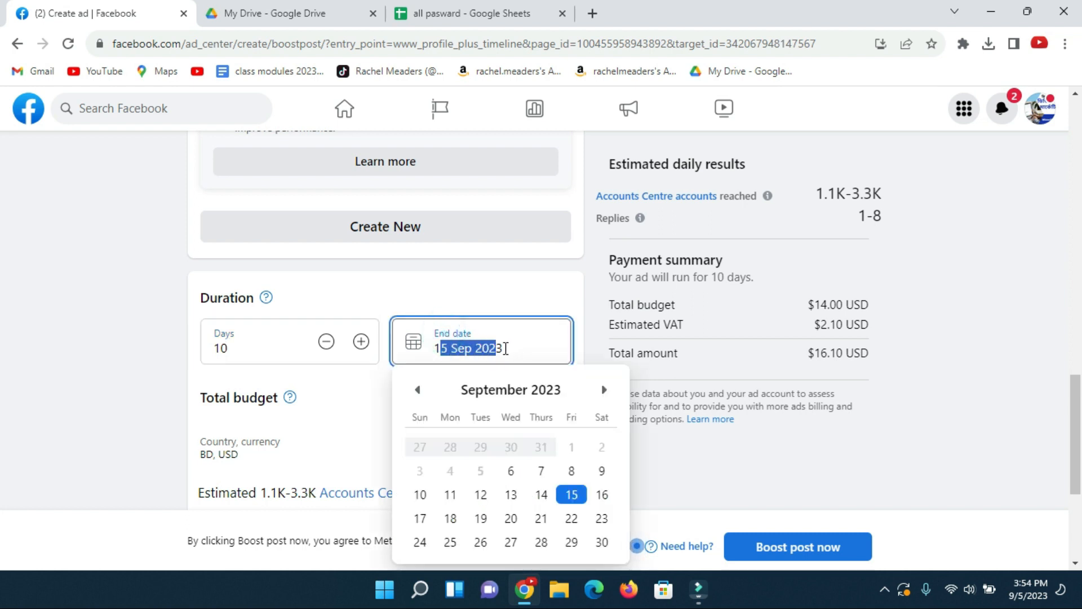
{"action": "left_click", "coordinate": [254, 345]}
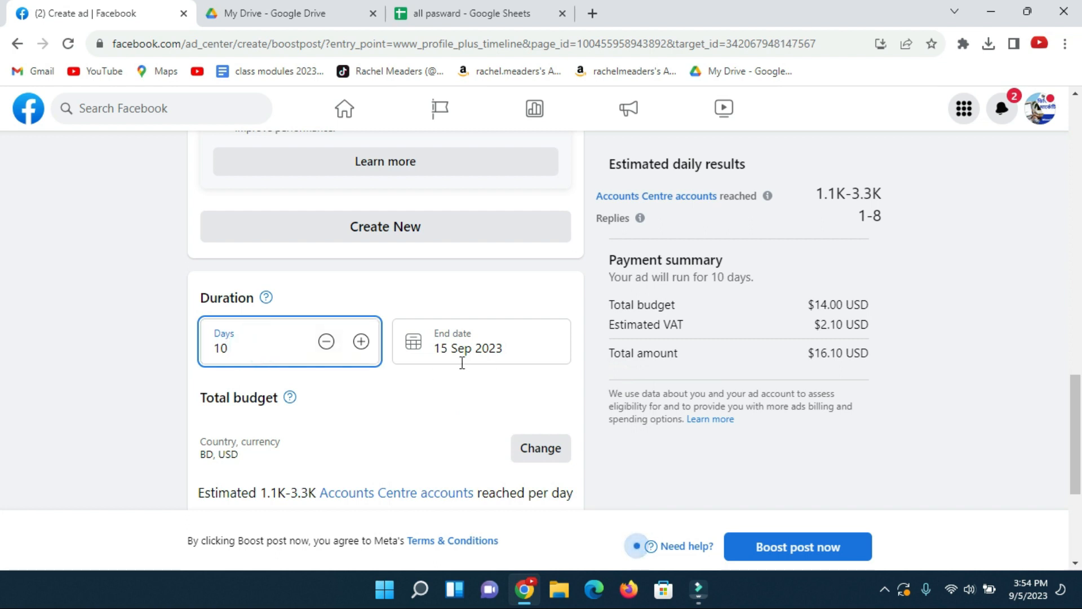
{"action": "left_click_drag", "start_coordinate": [438, 348], "coordinate": [506, 347]}
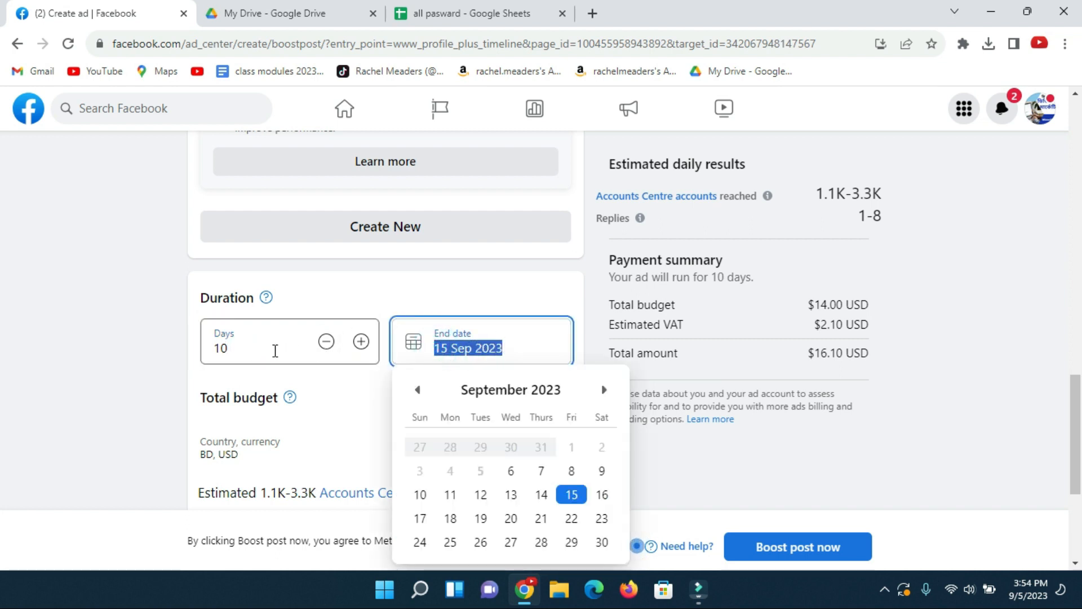
Change the boost duration to 20 days and lower it by one day to 19
{"action": "left_click", "coordinate": [224, 348]}
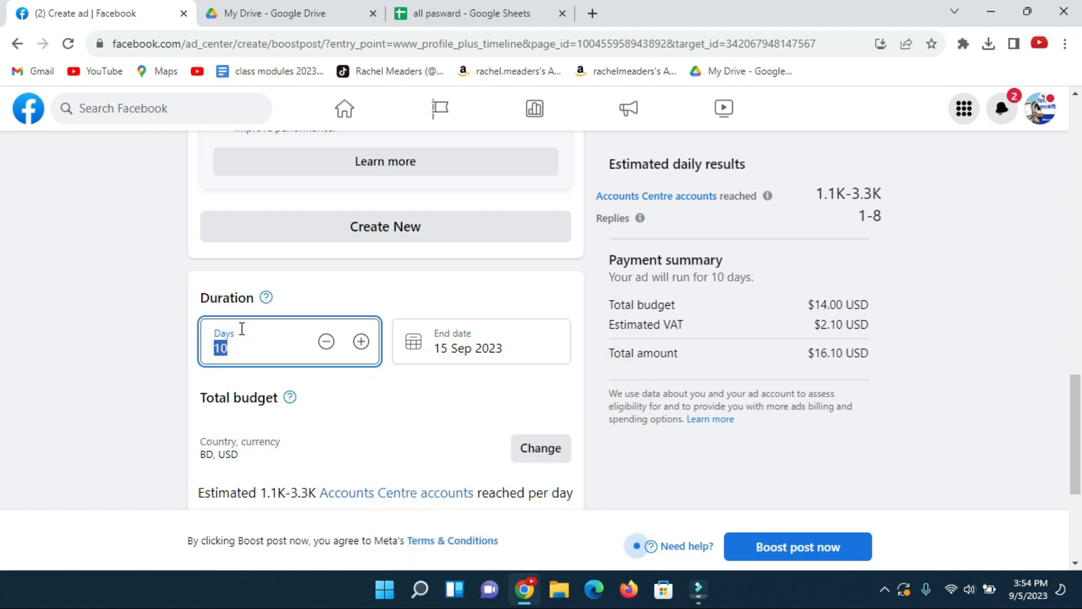
{"action": "type", "text": "20"}
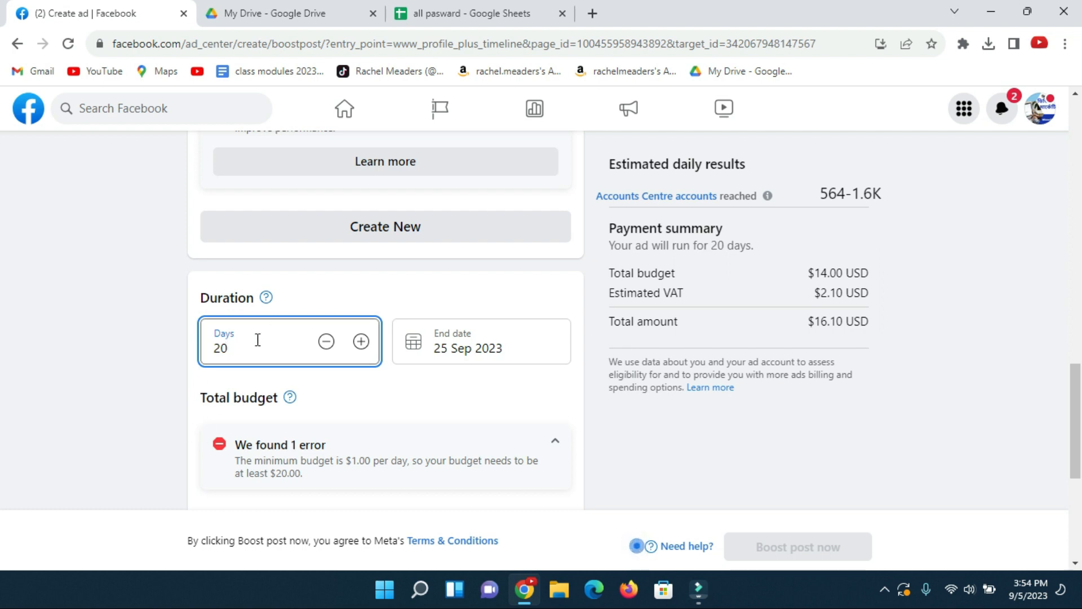
{"action": "scroll", "coordinate": [257, 340], "scroll_direction": "down", "scroll_amount": 1}
Raise the total budget to $20.00 and on to $40.00
{"action": "scroll", "coordinate": [255, 307], "scroll_direction": "down", "scroll_amount": 10}
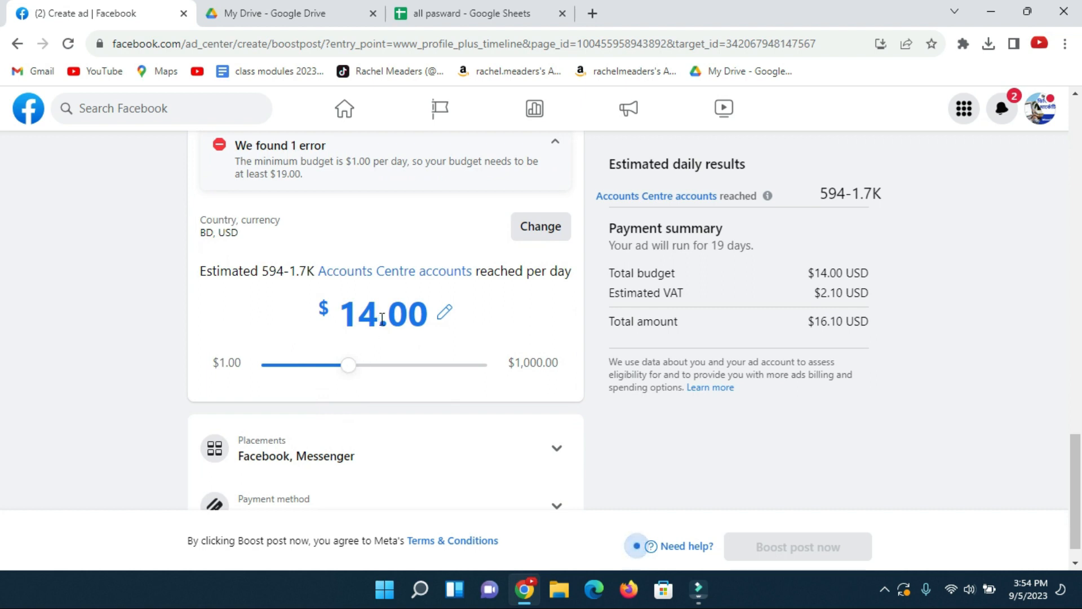
{"action": "left_click_drag", "start_coordinate": [353, 369], "coordinate": [364, 360]}
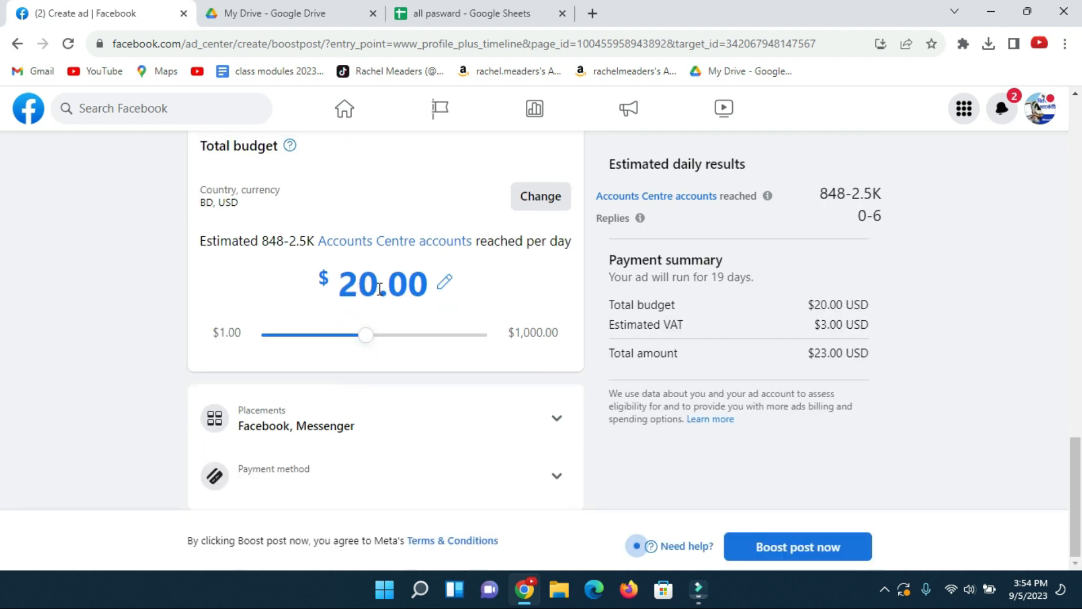
{"action": "left_click_drag", "start_coordinate": [367, 341], "coordinate": [394, 340]}
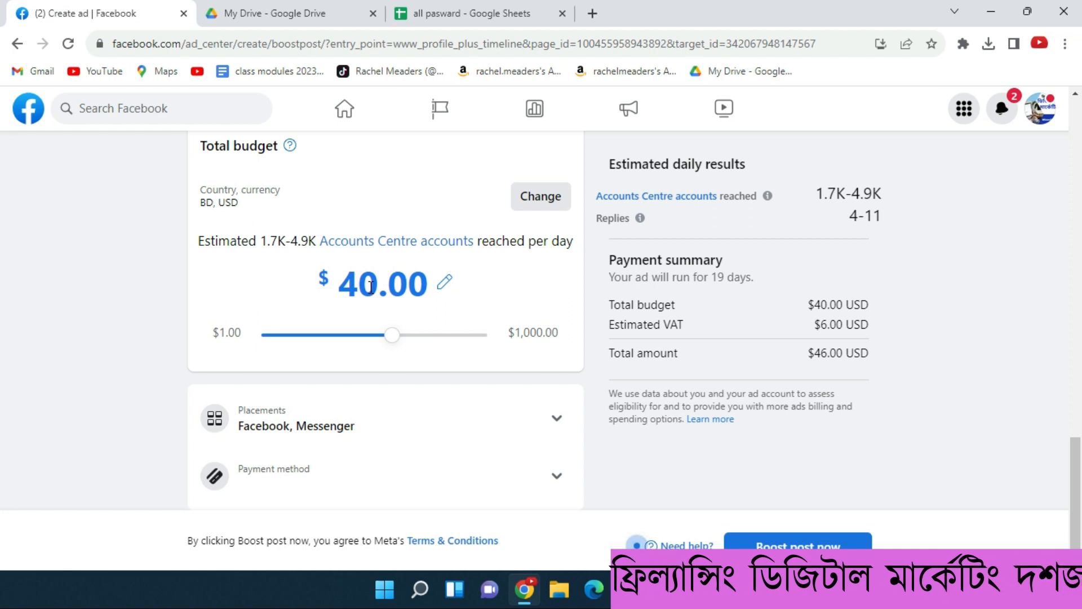
Mark out the estimated daily results and payment summary with the screen-capture tool, and leave the capture
{"action": "left_click", "coordinate": [885, 589]}
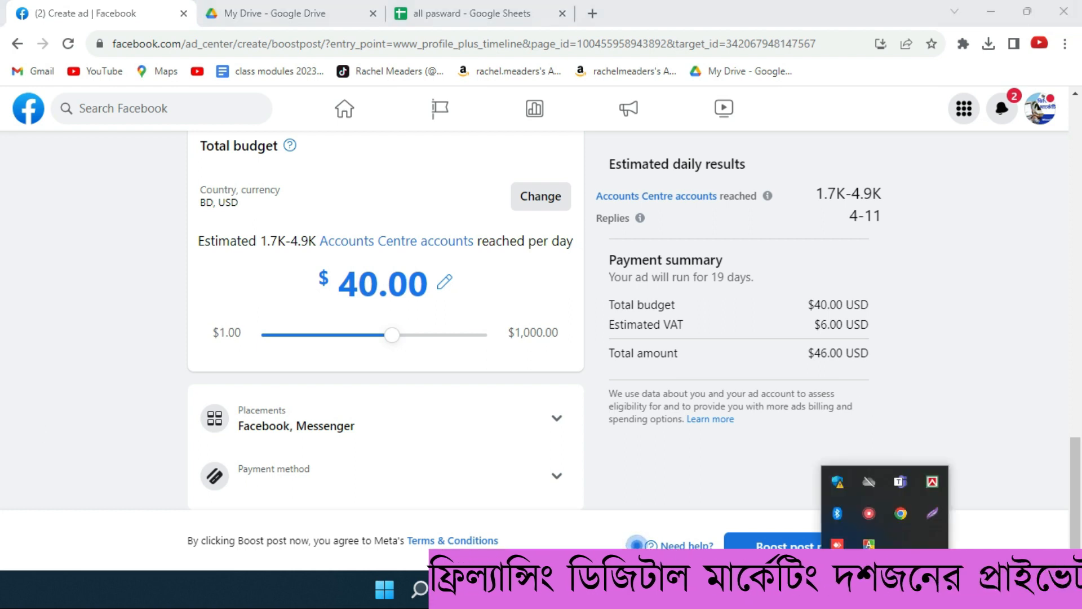
{"action": "left_click", "coordinate": [934, 511]}
{"action": "left_click_drag", "start_coordinate": [598, 151], "coordinate": [987, 425]}
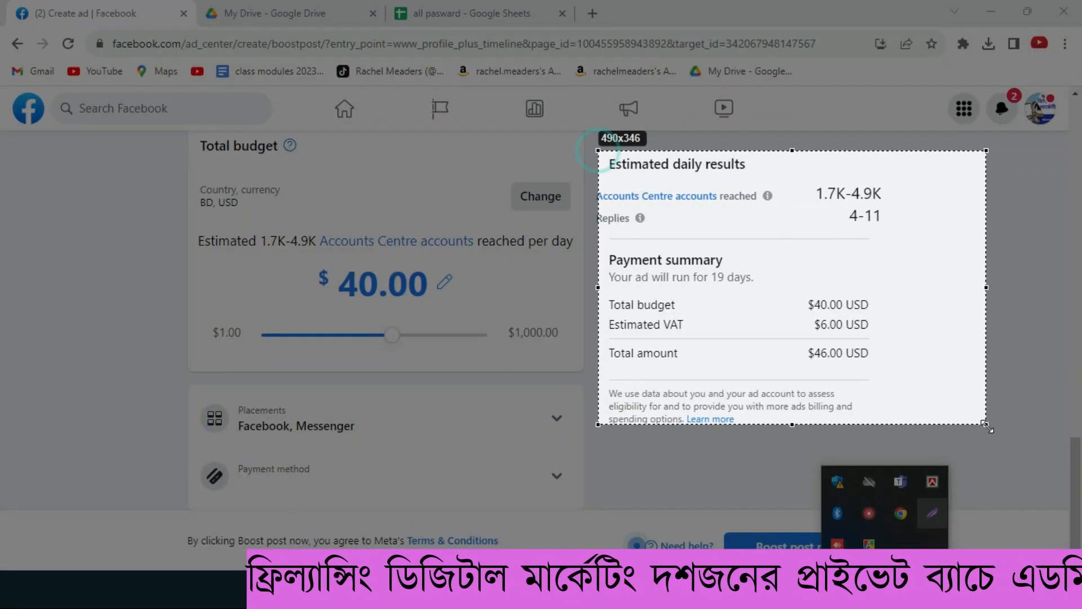
{"action": "left_click", "coordinate": [983, 469]}
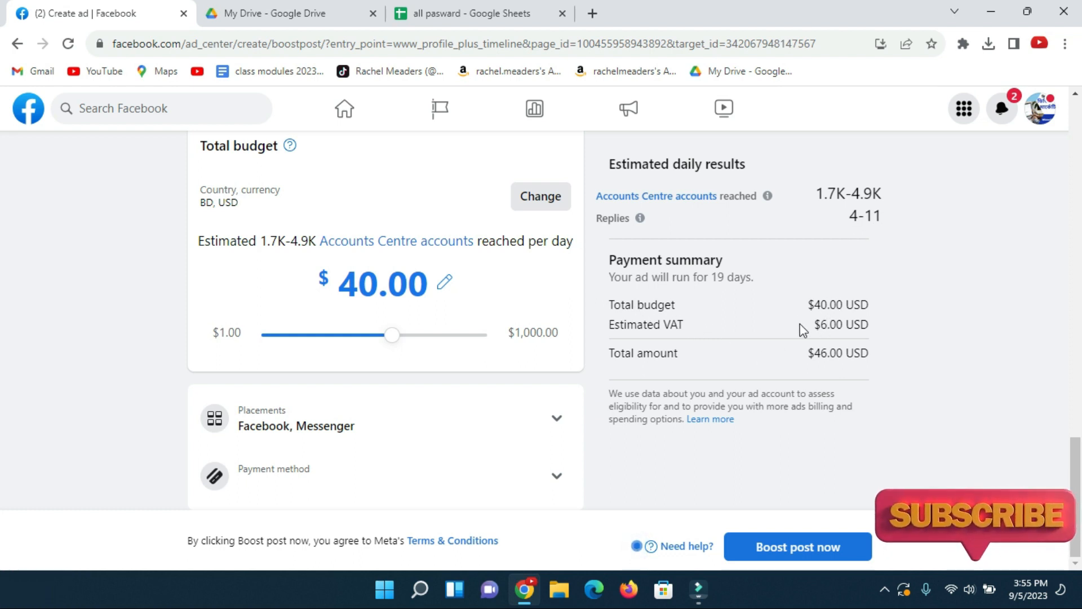
Check the estimated VAT, total budget and total amount in the payment summary
{"action": "left_click_drag", "start_coordinate": [816, 324], "coordinate": [846, 324]}
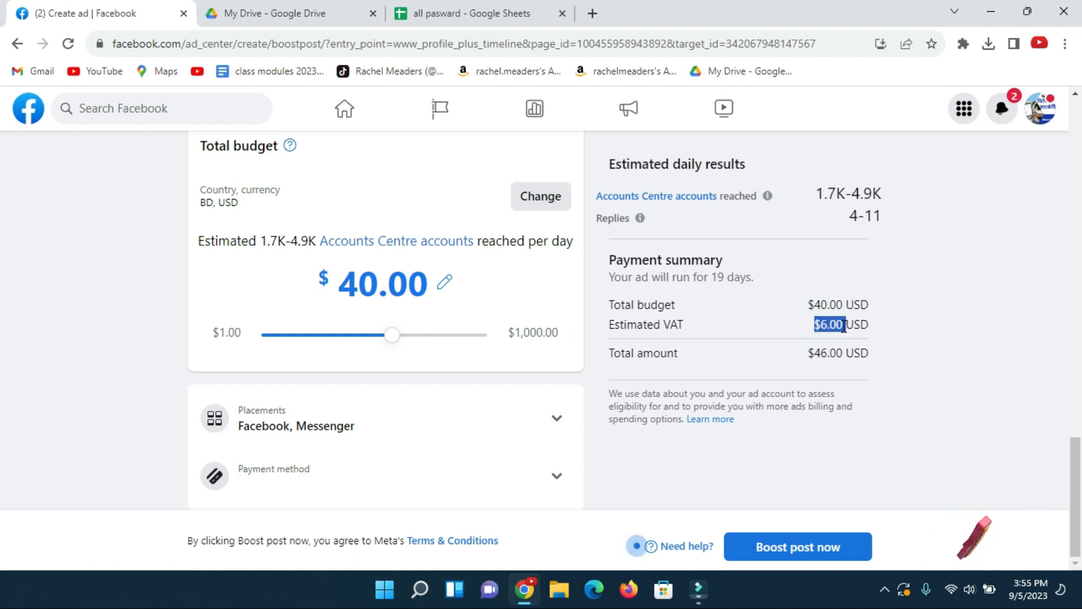
{"action": "left_click", "coordinate": [811, 309]}
{"action": "left_click_drag", "start_coordinate": [812, 354], "coordinate": [872, 355]}
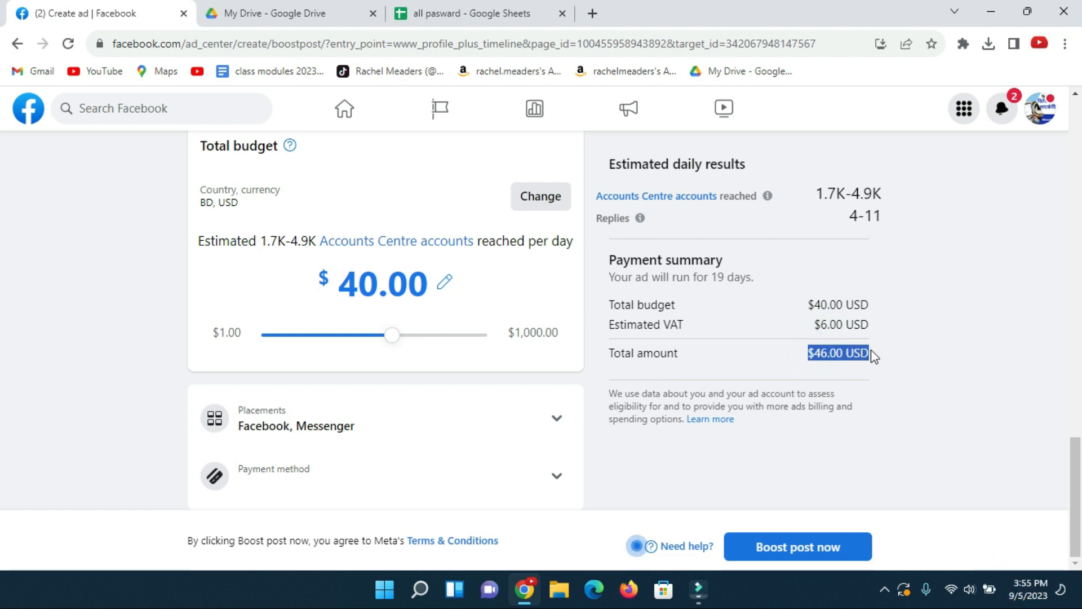
Raise the total budget to $100.00 and check the estimated daily results and the payment summary
{"action": "left_click_drag", "start_coordinate": [396, 333], "coordinate": [438, 338]}
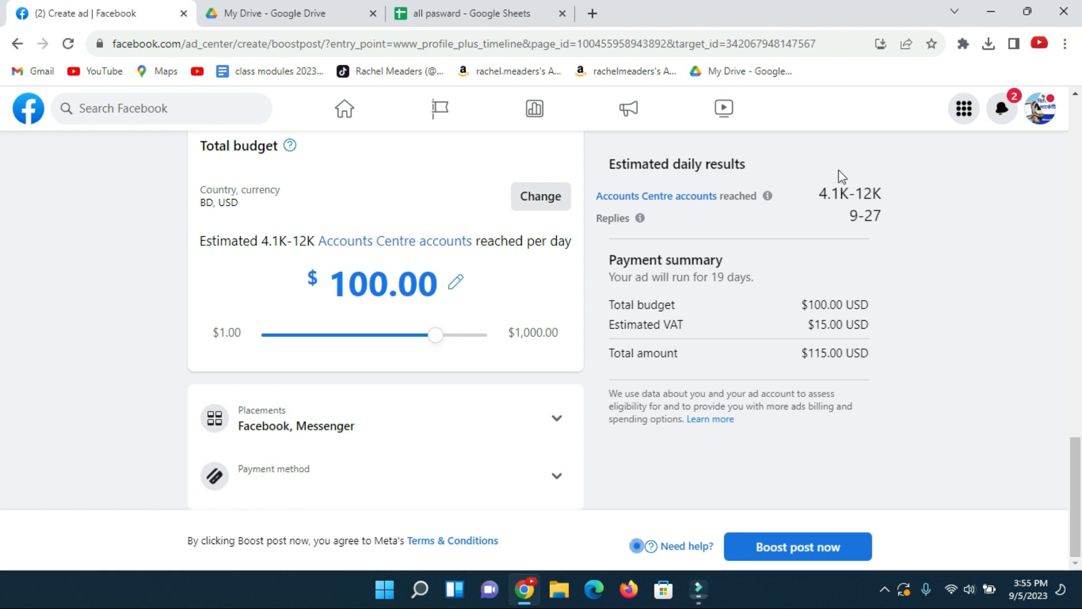
{"action": "left_click_drag", "start_coordinate": [819, 200], "coordinate": [715, 198]}
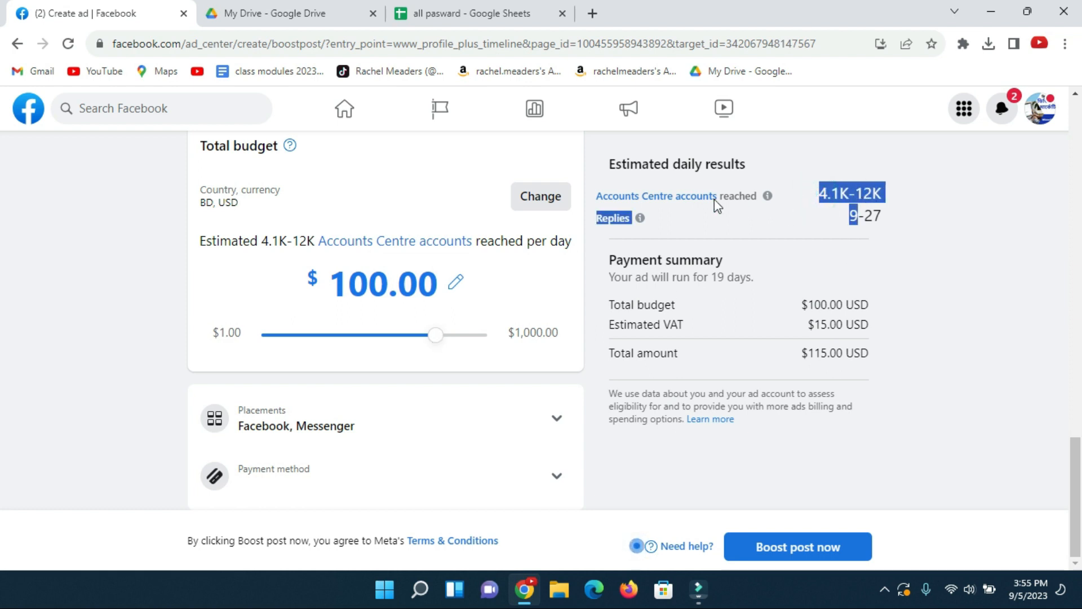
{"action": "left_click", "coordinate": [775, 216]}
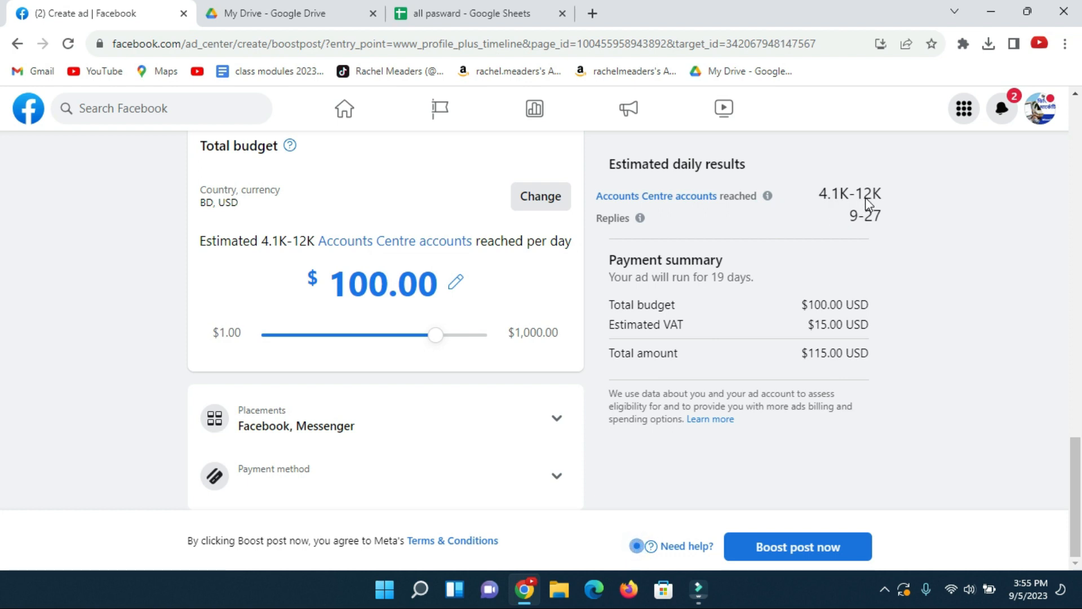
{"action": "left_click_drag", "start_coordinate": [823, 195], "coordinate": [883, 216]}
{"action": "left_click", "coordinate": [902, 213]}
{"action": "left_click_drag", "start_coordinate": [850, 193], "coordinate": [875, 195]}
{"action": "left_click", "coordinate": [857, 195]}
{"action": "left_click_drag", "start_coordinate": [796, 297], "coordinate": [838, 320]}
{"action": "left_click_drag", "start_coordinate": [803, 354], "coordinate": [853, 351]}
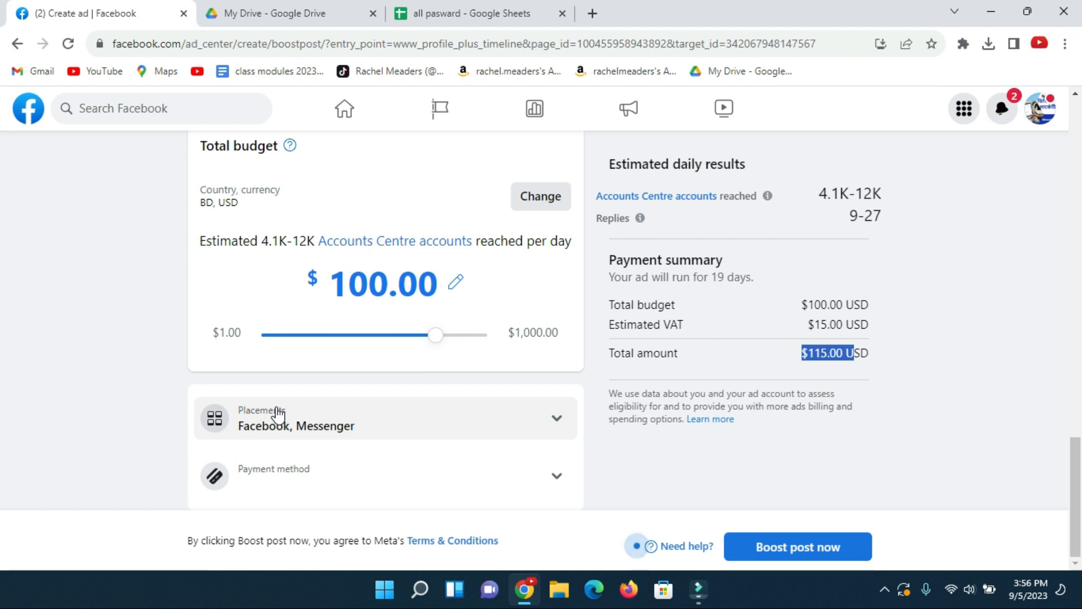
Expand the ad placements, exclude Messenger to compare the estimates, and include it again
{"action": "left_click", "coordinate": [557, 417]}
{"action": "scroll", "coordinate": [384, 377], "scroll_direction": "down", "scroll_amount": 1}
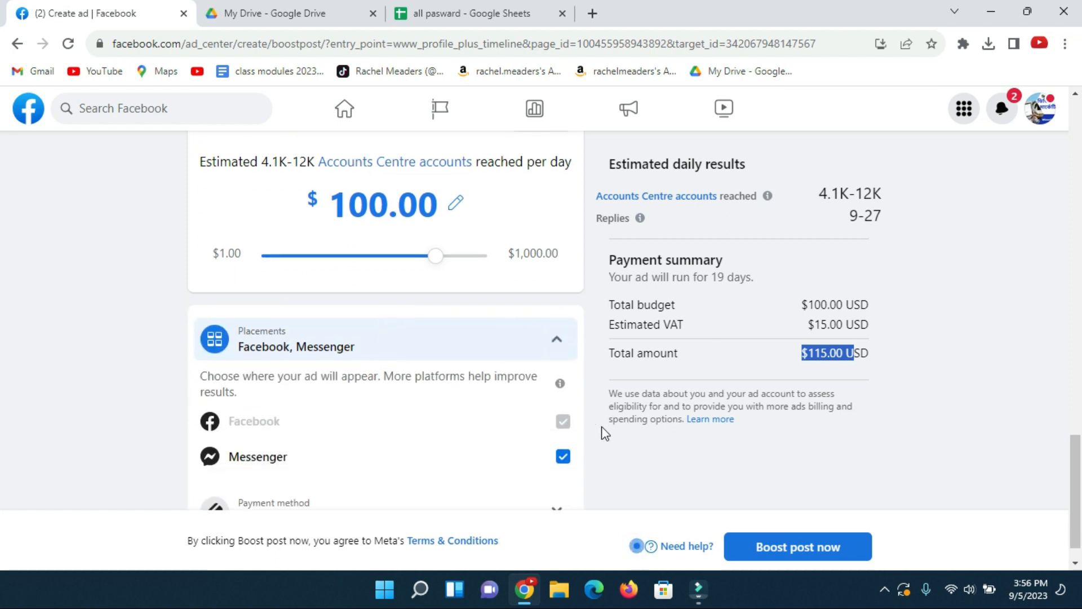
{"action": "scroll", "coordinate": [571, 423], "scroll_direction": "down", "scroll_amount": 1}
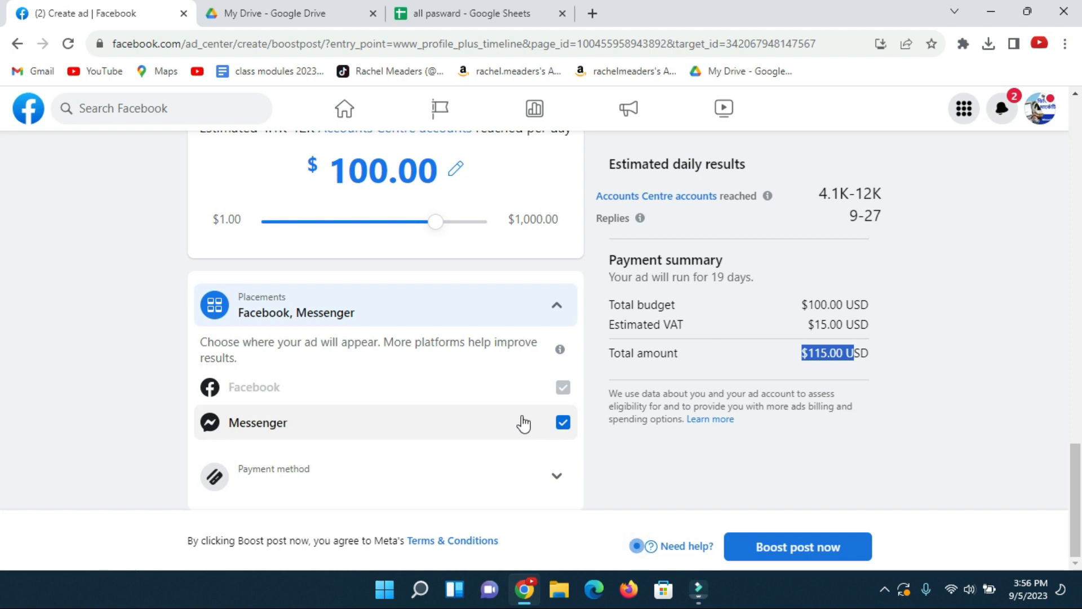
{"action": "left_click", "coordinate": [563, 422]}
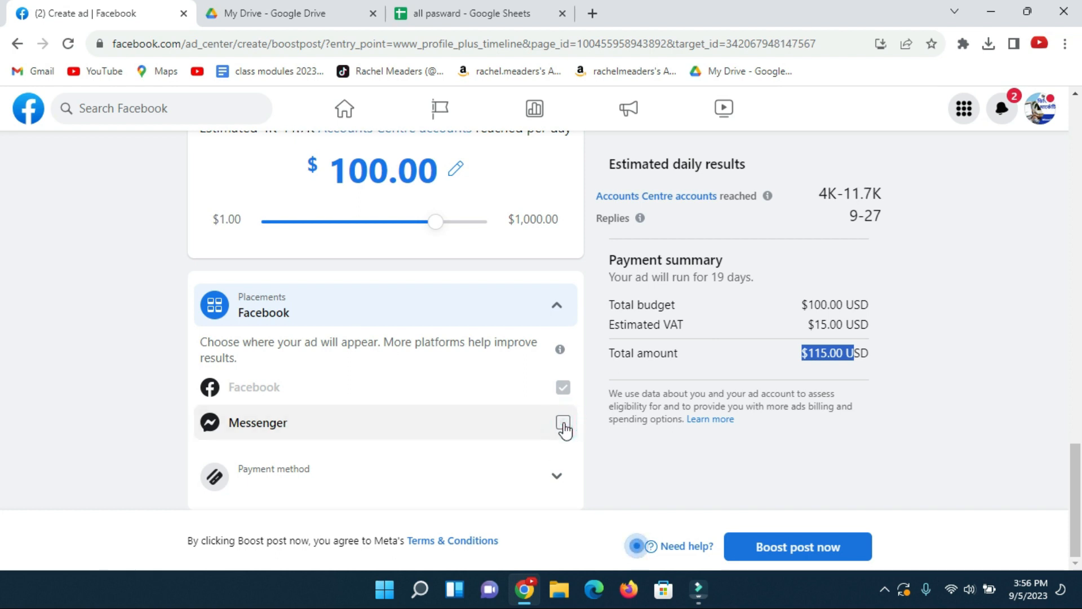
{"action": "left_click", "coordinate": [563, 423]}
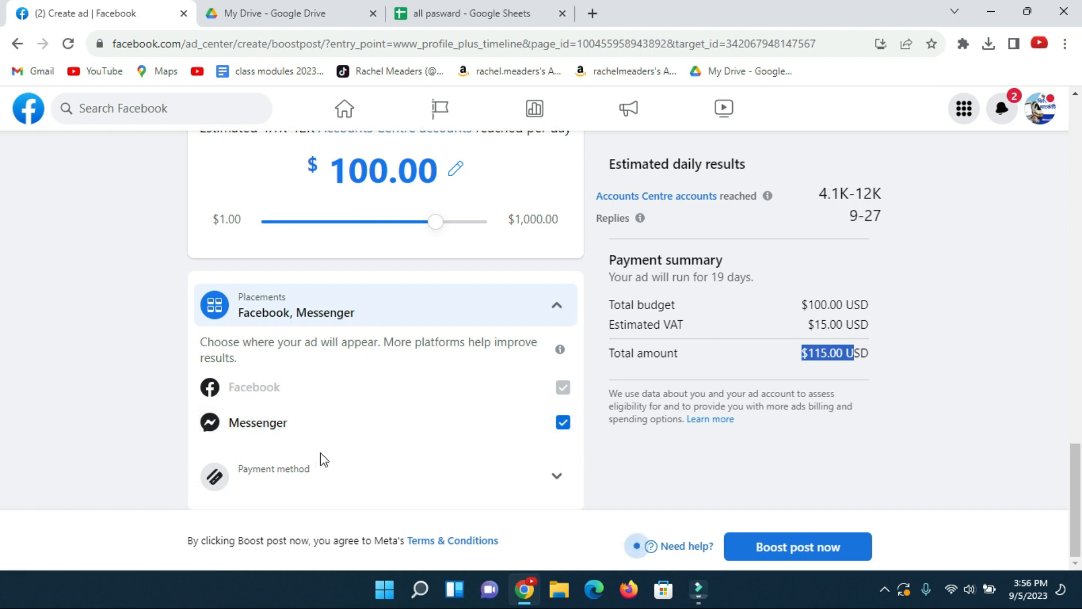
Review the boost's goal, audience details, duration, total budget and placements
{"action": "scroll", "coordinate": [454, 398], "scroll_direction": "up", "scroll_amount": 4}
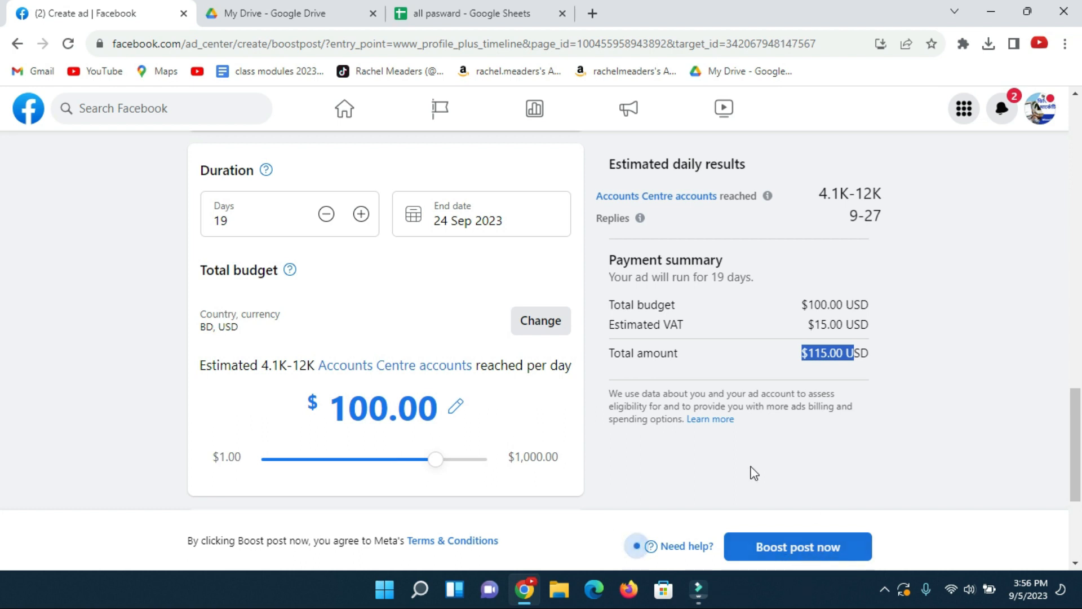
{"action": "scroll", "coordinate": [430, 338], "scroll_direction": "down", "scroll_amount": 1}
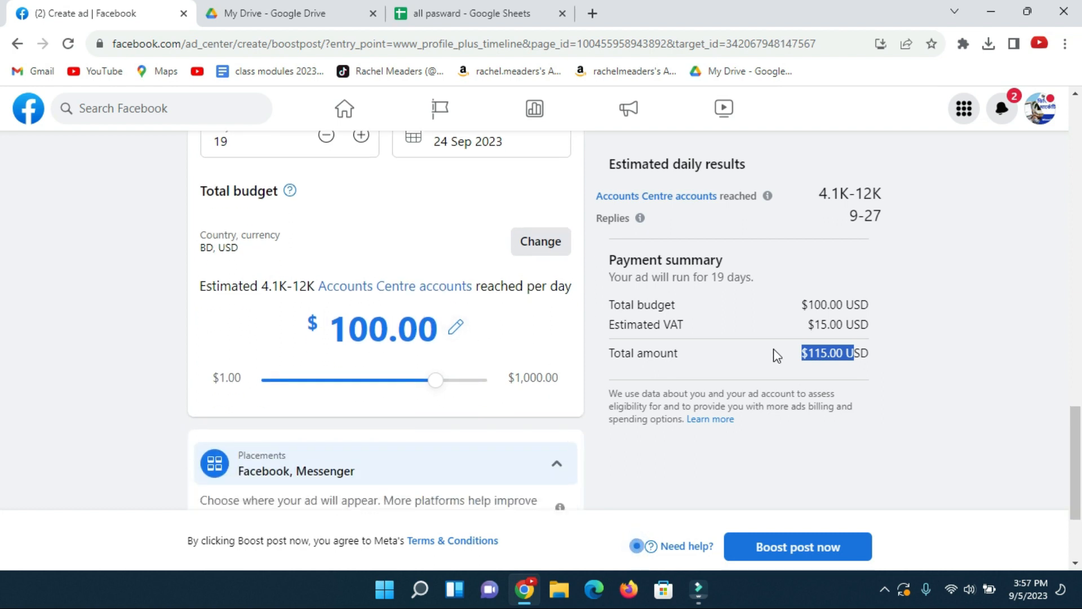
{"action": "scroll", "coordinate": [531, 350], "scroll_direction": "up", "scroll_amount": 15}
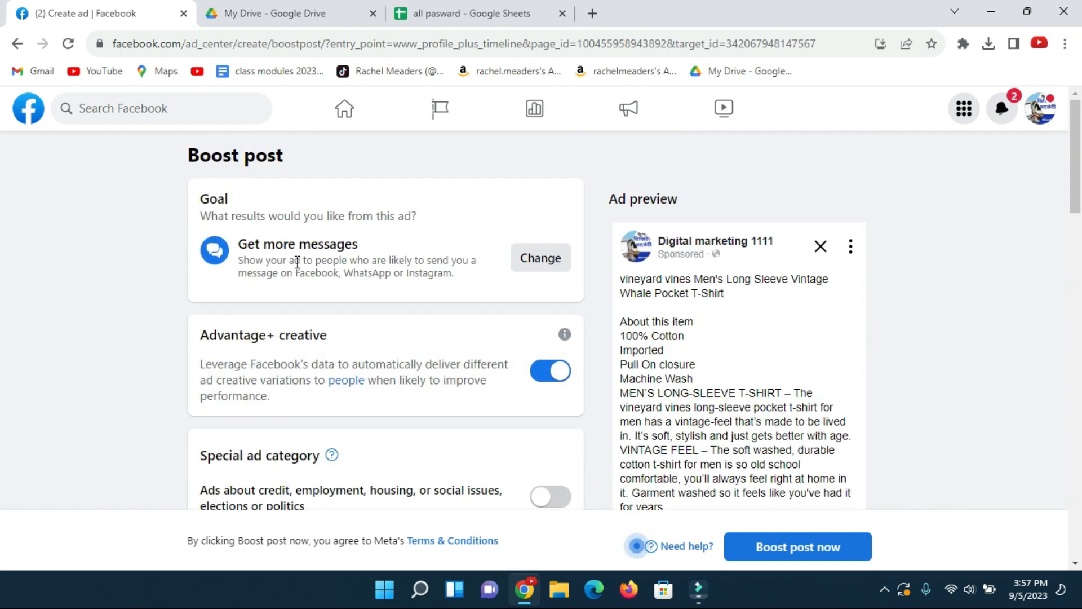
{"action": "left_click_drag", "start_coordinate": [208, 209], "coordinate": [449, 229]}
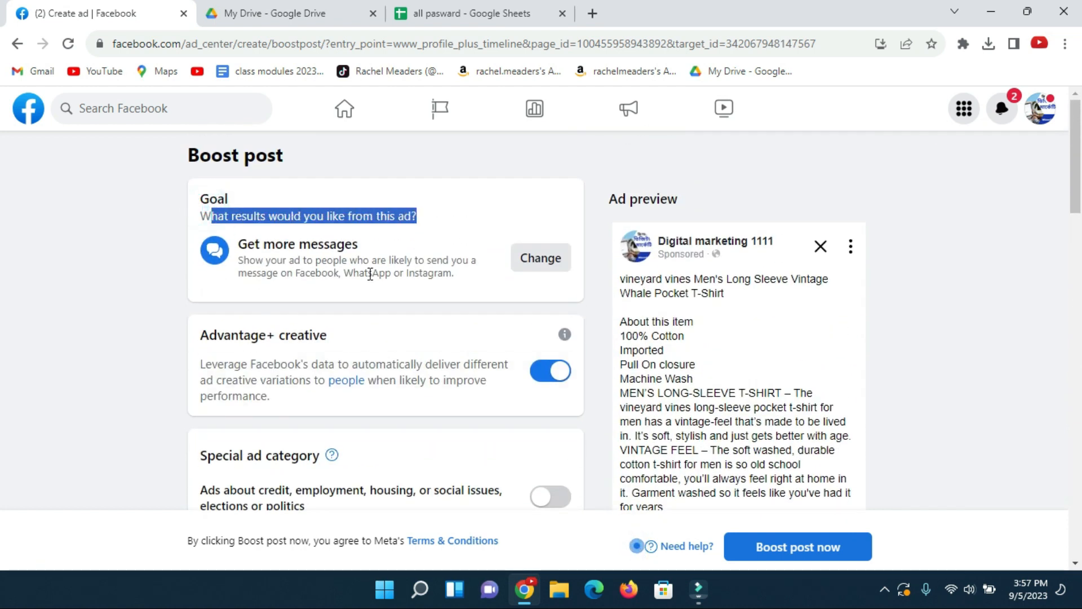
{"action": "scroll", "coordinate": [366, 273], "scroll_direction": "down", "scroll_amount": 8}
{"action": "scroll", "coordinate": [307, 270], "scroll_direction": "down", "scroll_amount": 5}
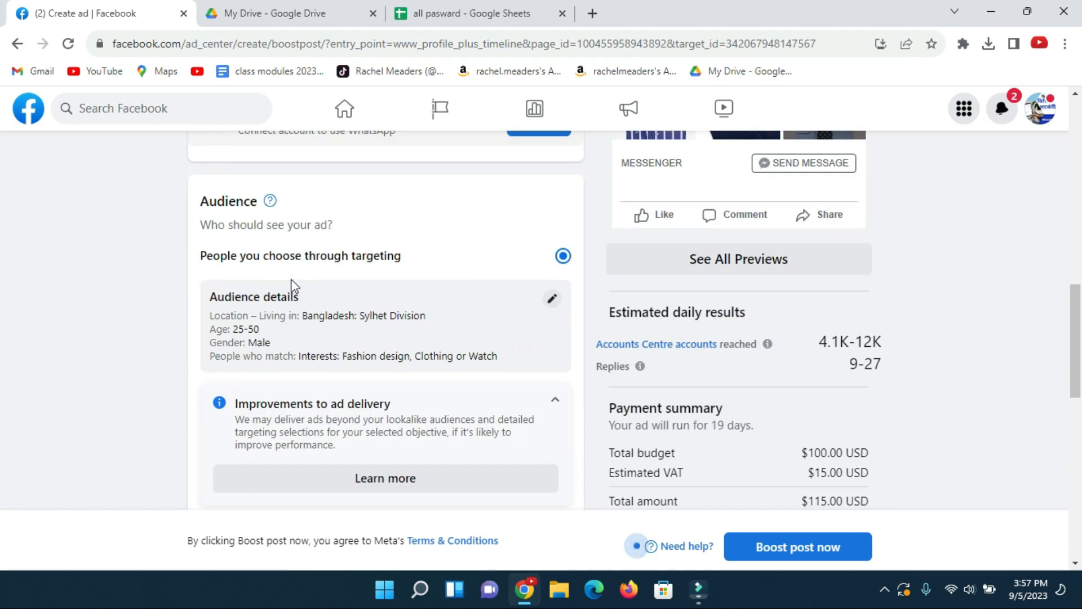
{"action": "scroll", "coordinate": [347, 309], "scroll_direction": "down", "scroll_amount": 5}
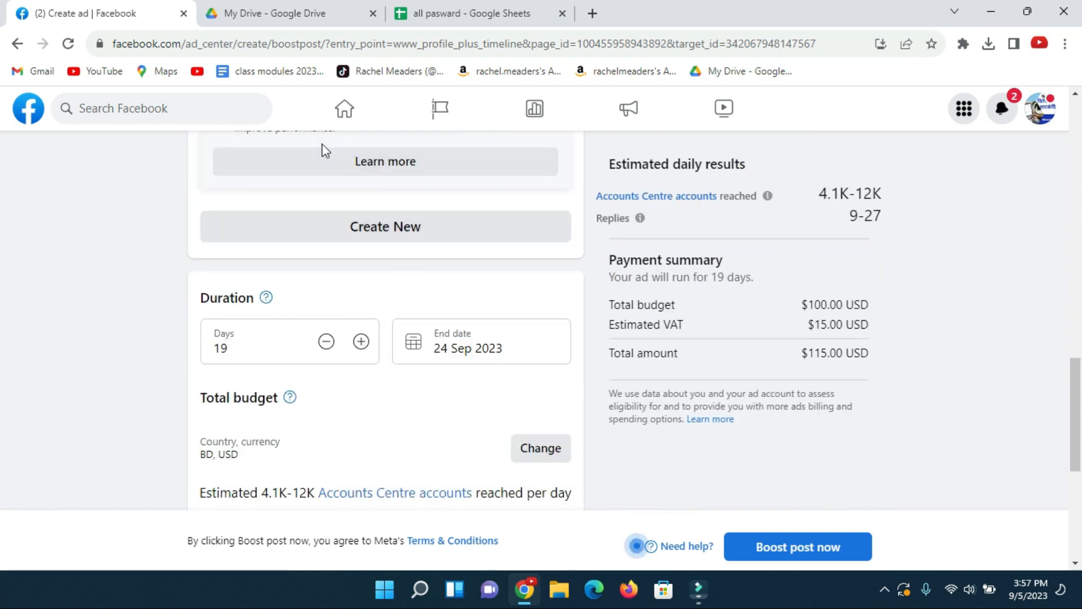
{"action": "scroll", "coordinate": [430, 261], "scroll_direction": "up", "scroll_amount": 5}
{"action": "scroll", "coordinate": [310, 335], "scroll_direction": "down", "scroll_amount": 7}
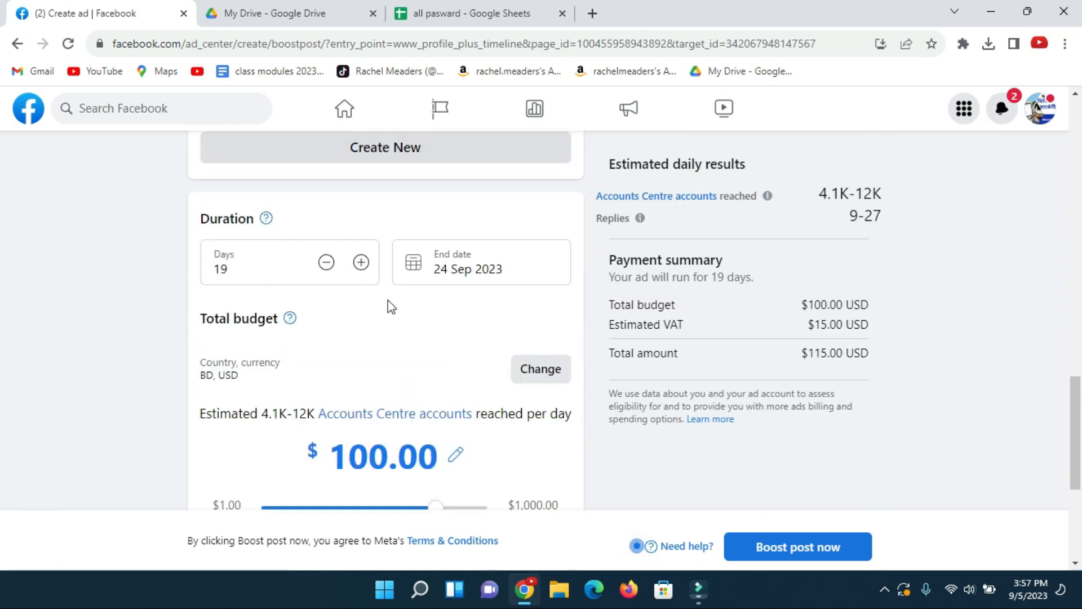
{"action": "scroll", "coordinate": [393, 283], "scroll_direction": "down", "scroll_amount": 5}
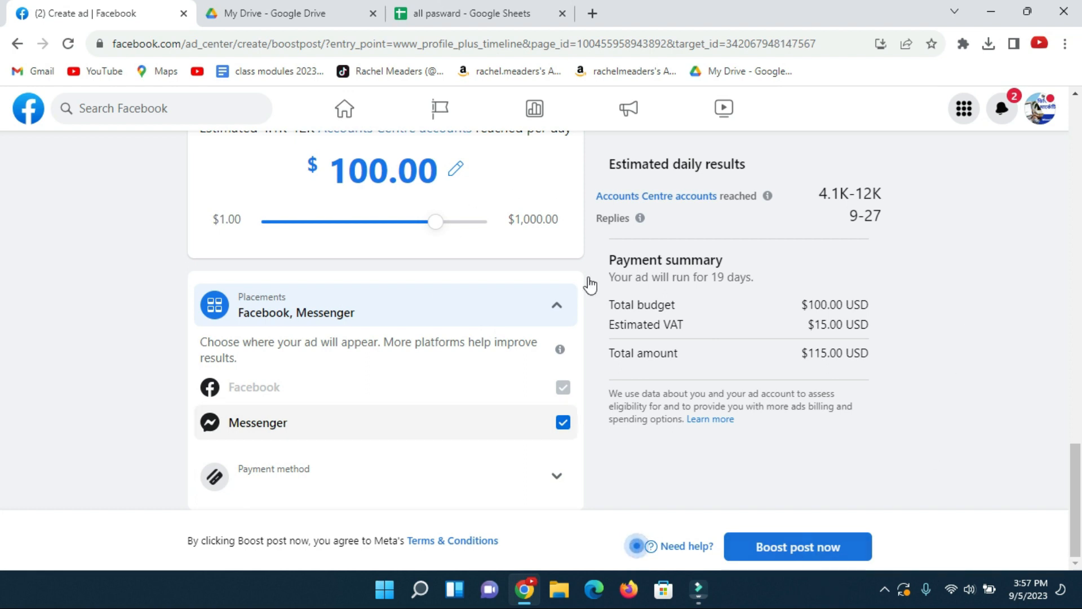
Start boosting the post, view the debit or credit card details form, and close it without entering card data
{"action": "left_click", "coordinate": [814, 548]}
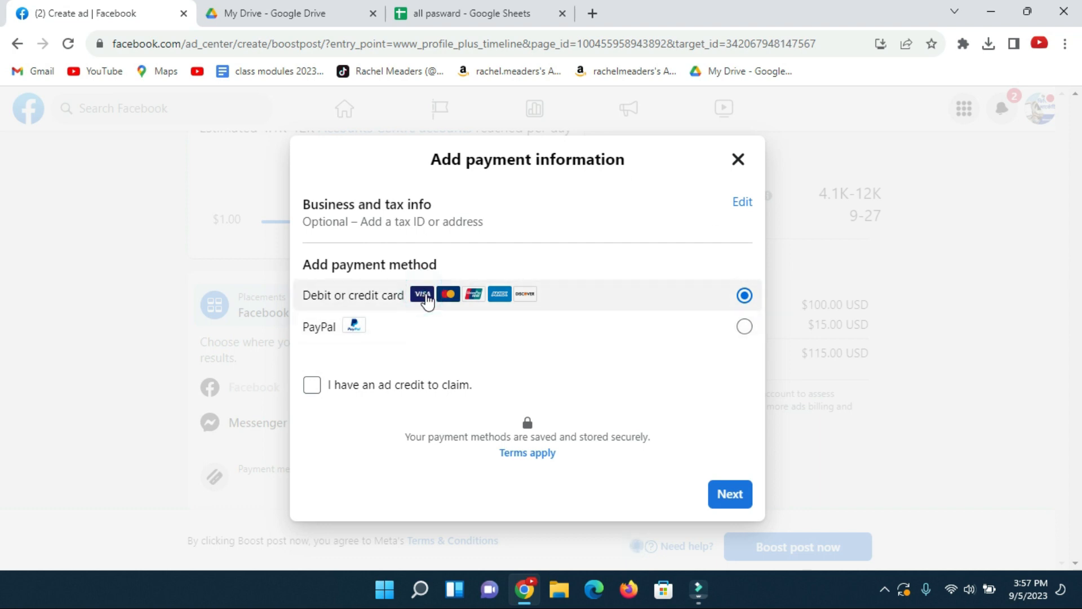
{"action": "left_click", "coordinate": [729, 495]}
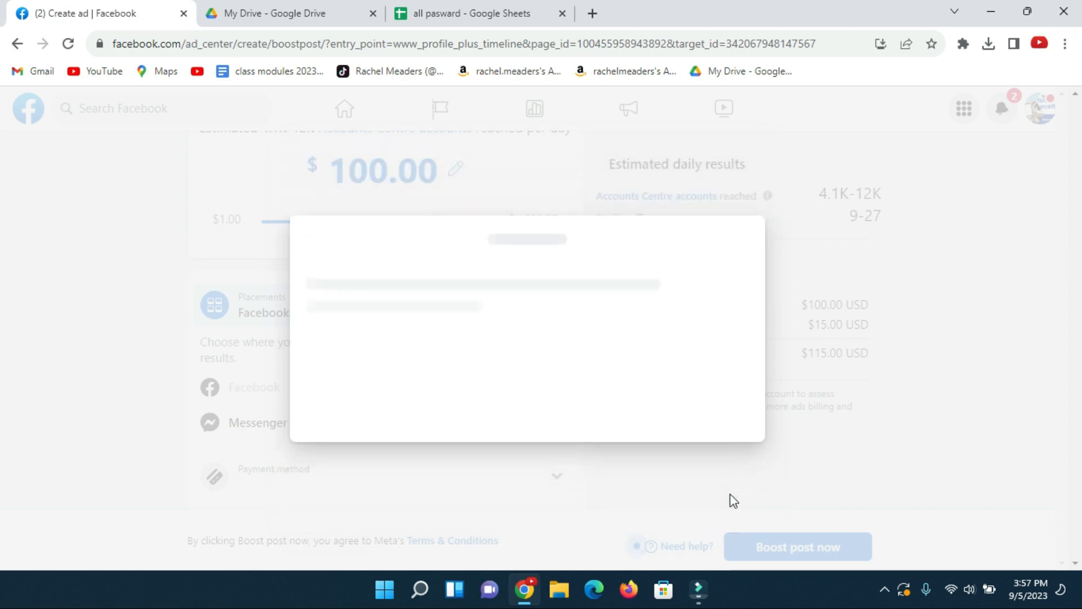
{"action": "left_click", "coordinate": [329, 258]}
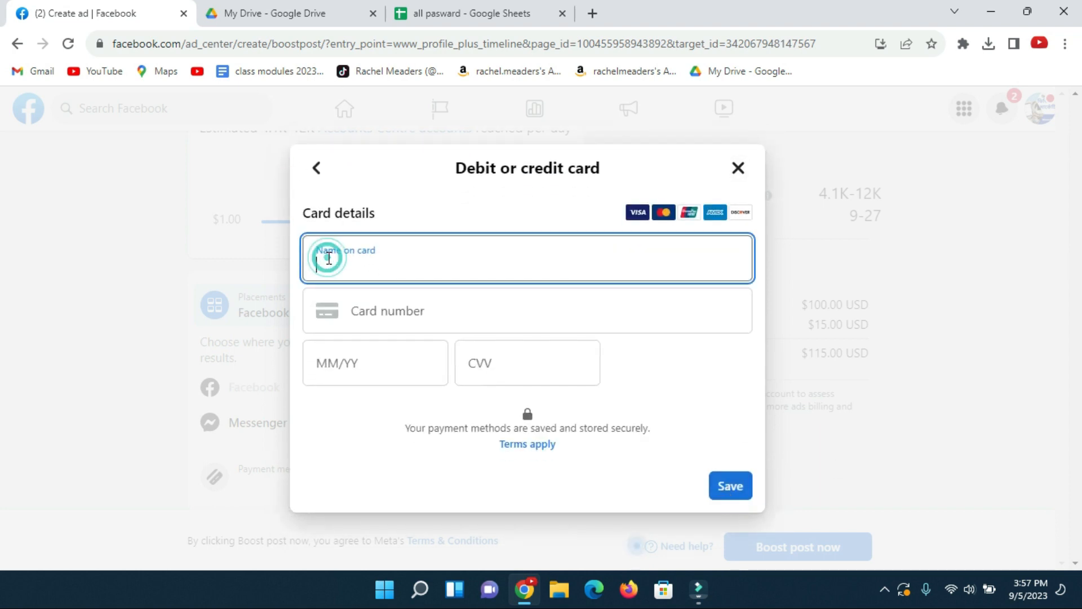
{"action": "left_click", "coordinate": [484, 311]}
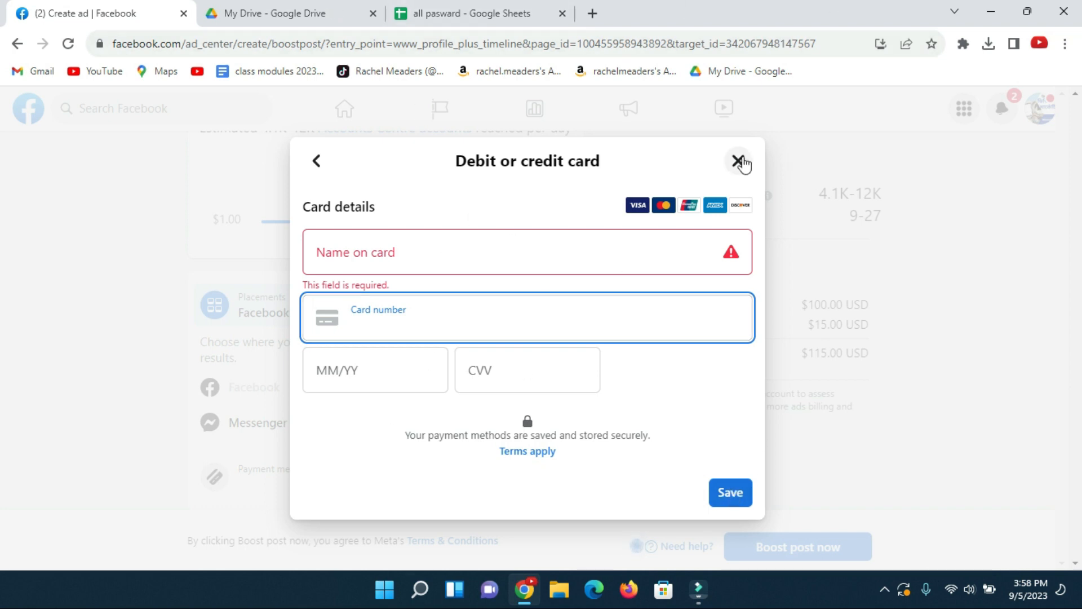
{"action": "left_click", "coordinate": [740, 159]}
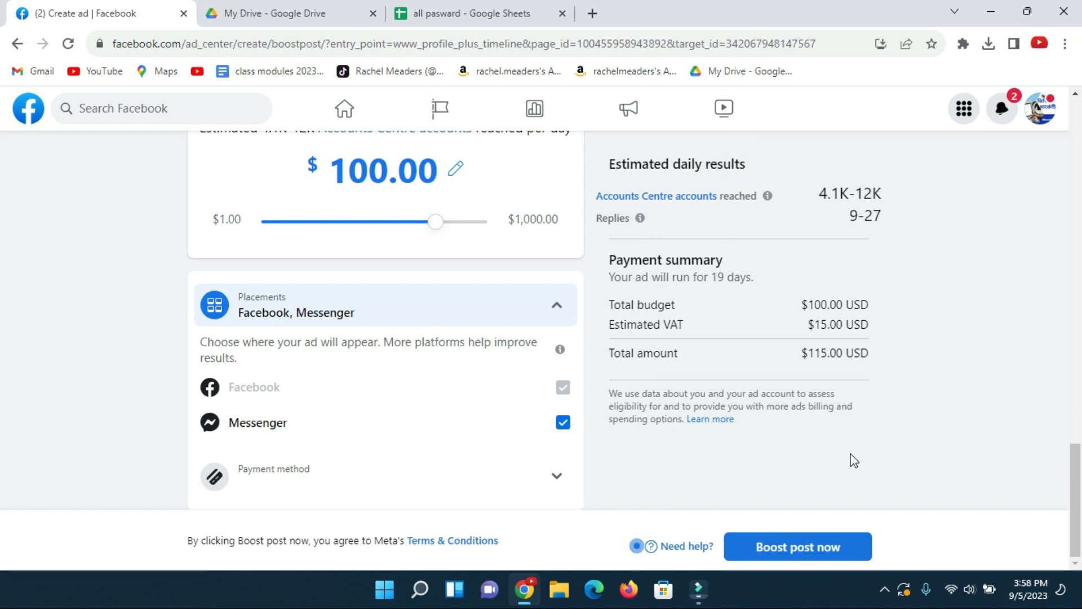
Examine the ad preview's description text and shirt photos alongside the goal and messaging settings
{"action": "scroll", "coordinate": [746, 343], "scroll_direction": "up", "scroll_amount": 10}
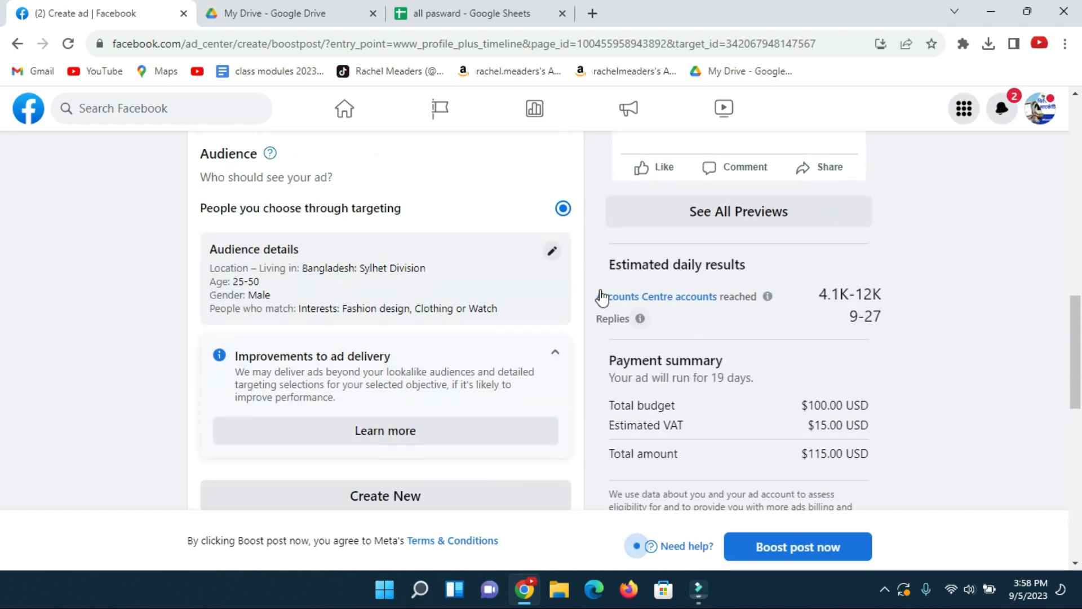
{"action": "scroll", "coordinate": [601, 297], "scroll_direction": "up", "scroll_amount": 15}
{"action": "scroll", "coordinate": [692, 332], "scroll_direction": "down", "scroll_amount": 1}
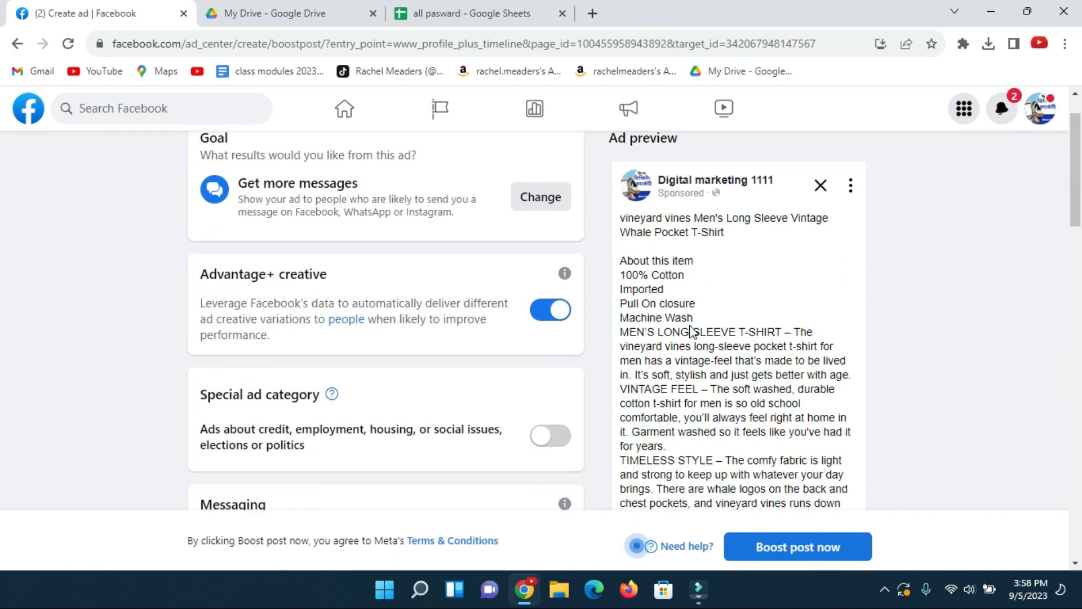
{"action": "scroll", "coordinate": [692, 333], "scroll_direction": "down", "scroll_amount": 1}
{"action": "left_click", "coordinate": [625, 198]}
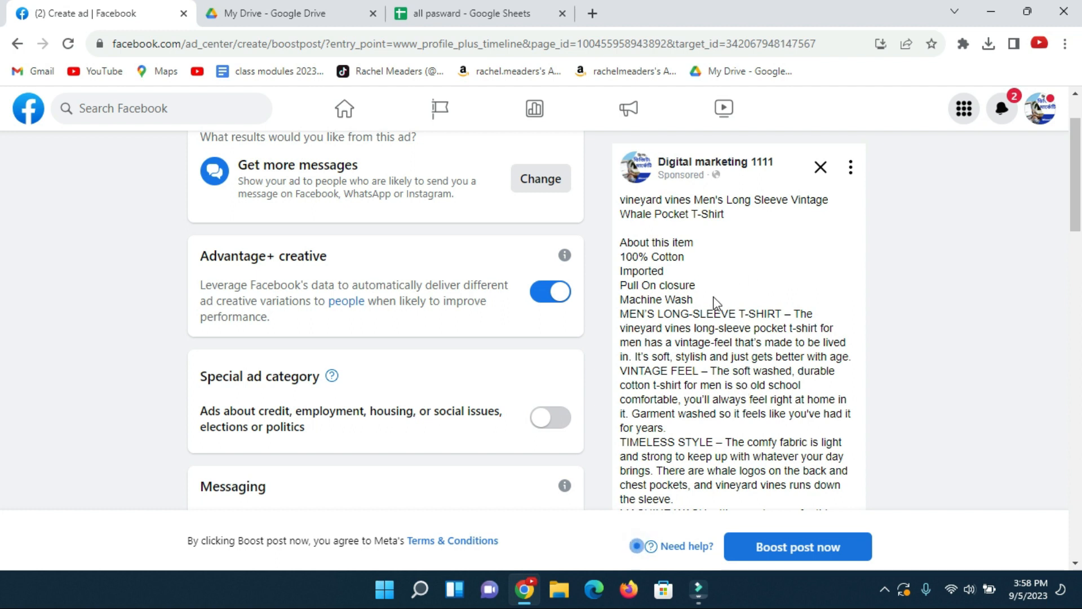
{"action": "scroll", "coordinate": [715, 304], "scroll_direction": "down", "scroll_amount": 8}
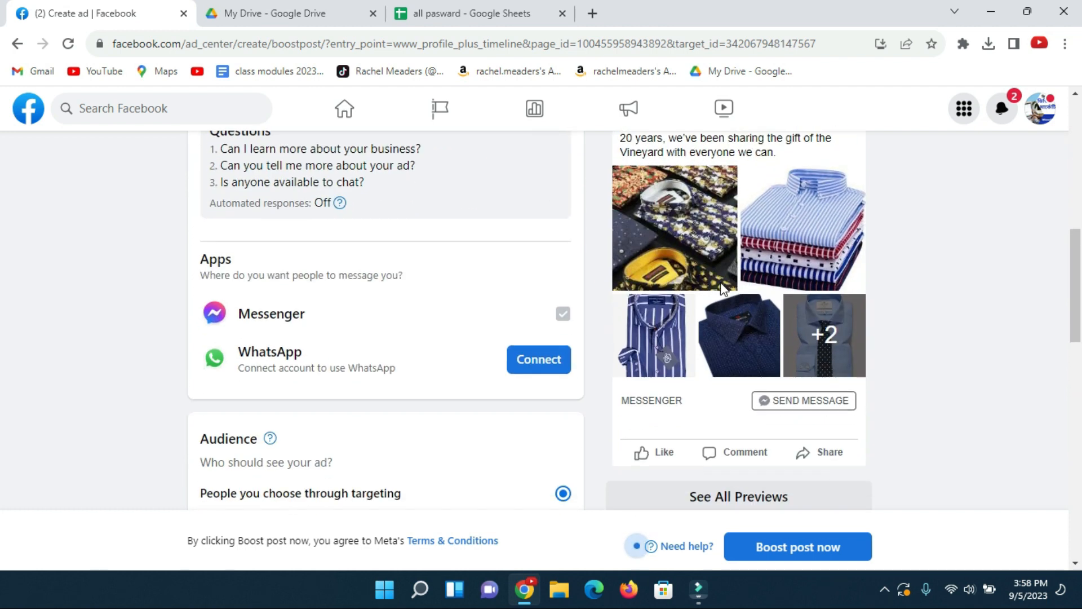
{"action": "scroll", "coordinate": [967, 309], "scroll_direction": "up", "scroll_amount": 1}
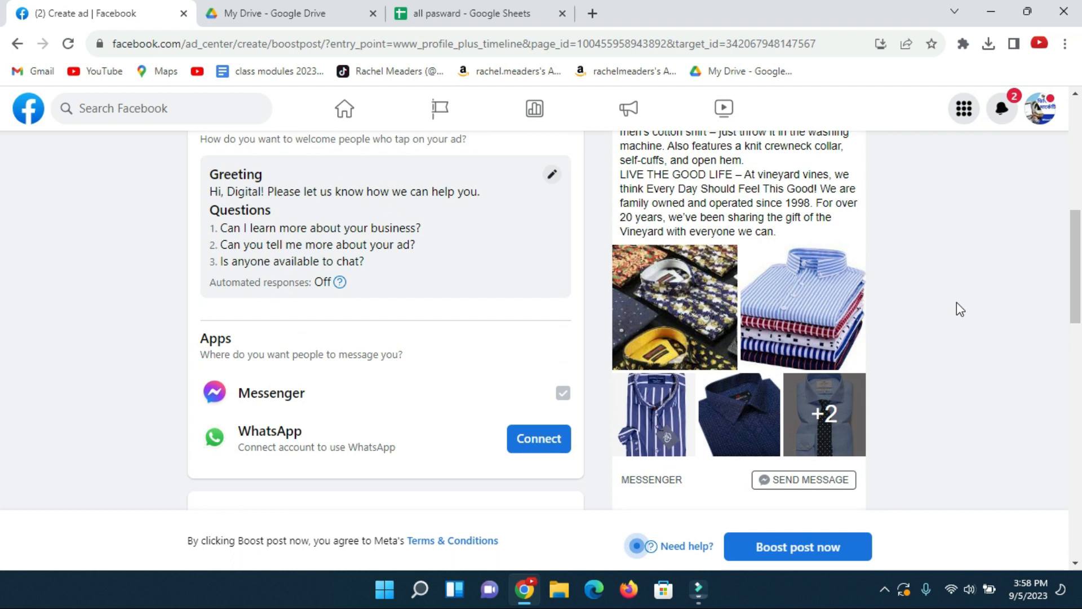
{"action": "scroll", "coordinate": [739, 282], "scroll_direction": "up", "scroll_amount": 3}
{"action": "scroll", "coordinate": [714, 286], "scroll_direction": "up", "scroll_amount": 1}
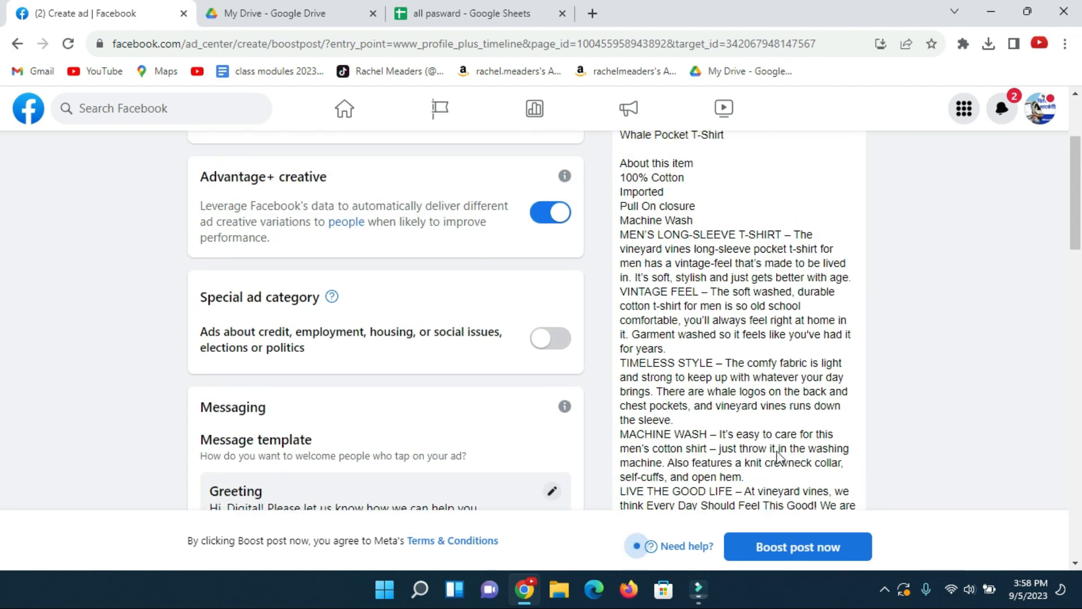
{"action": "scroll", "coordinate": [767, 373], "scroll_direction": "down", "scroll_amount": 5}
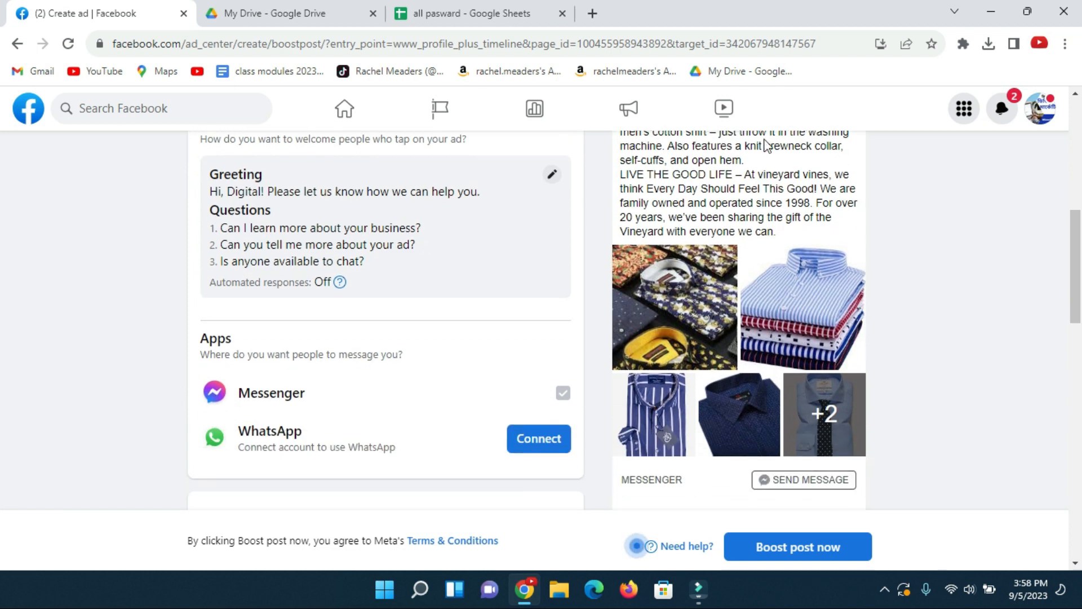
{"action": "scroll", "coordinate": [767, 145], "scroll_direction": "up", "scroll_amount": 6}
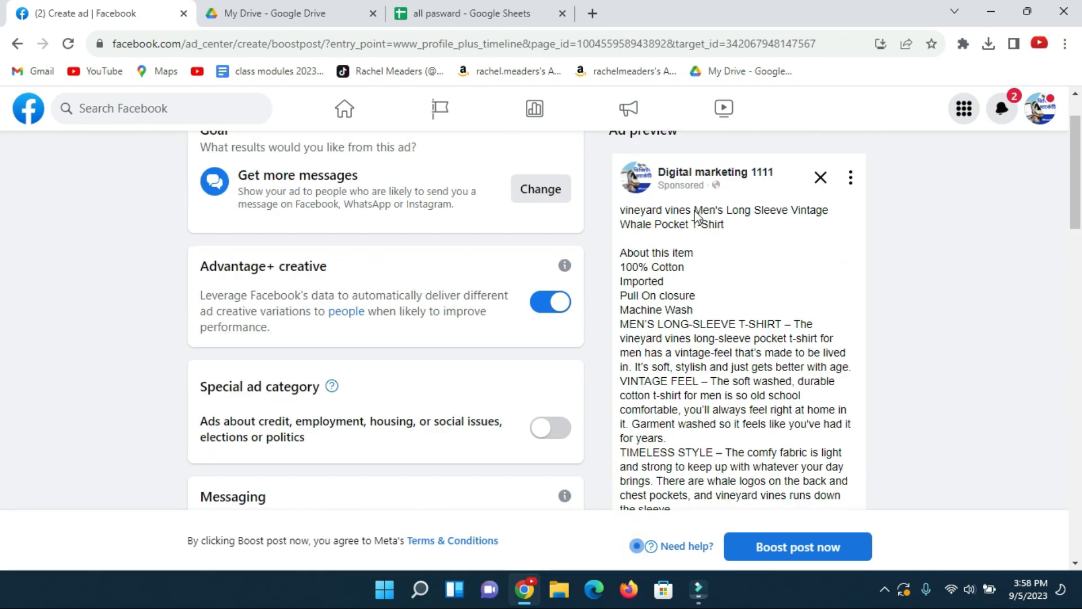
{"action": "scroll", "coordinate": [698, 217], "scroll_direction": "up", "scroll_amount": 1}
{"action": "scroll", "coordinate": [761, 192], "scroll_direction": "down", "scroll_amount": 7}
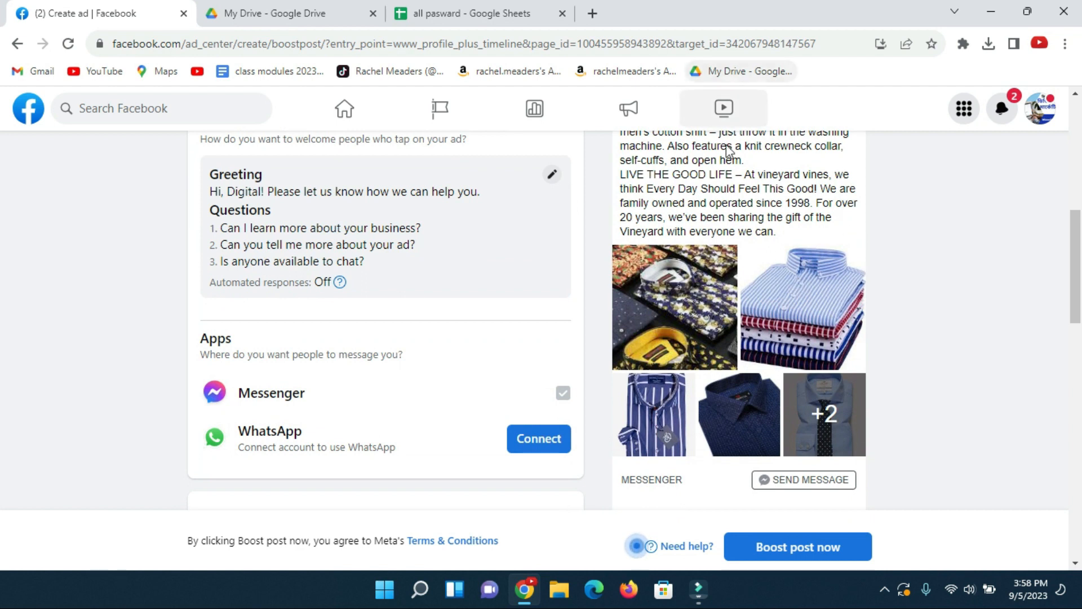
{"action": "scroll", "coordinate": [715, 211], "scroll_direction": "up", "scroll_amount": 7}
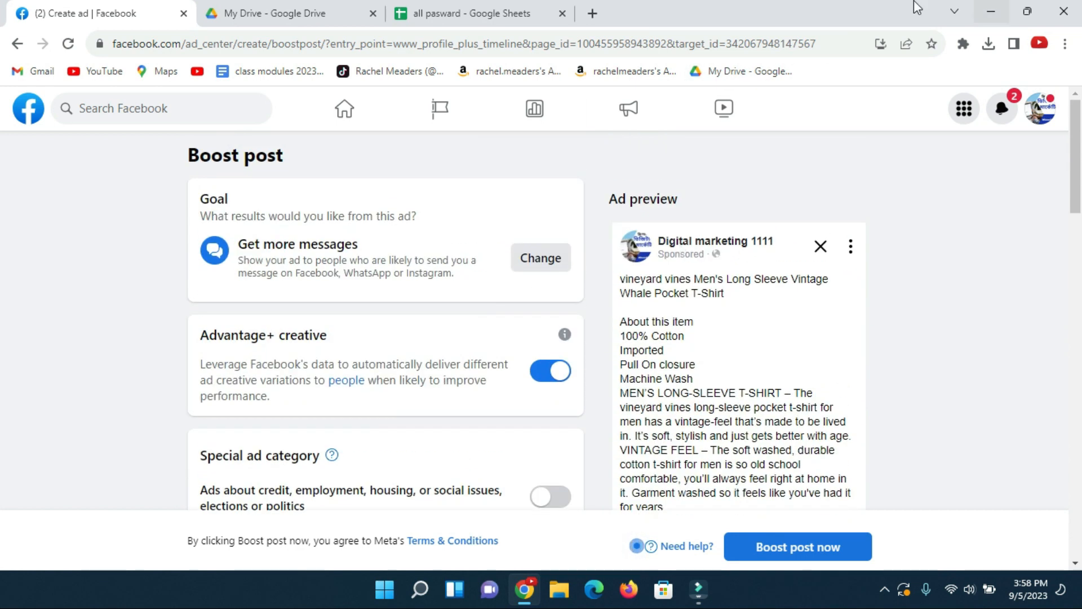
Leave the boost setup without saving, return to the Digital marketing 1111 page and look over its posts
{"action": "left_click", "coordinate": [17, 44]}
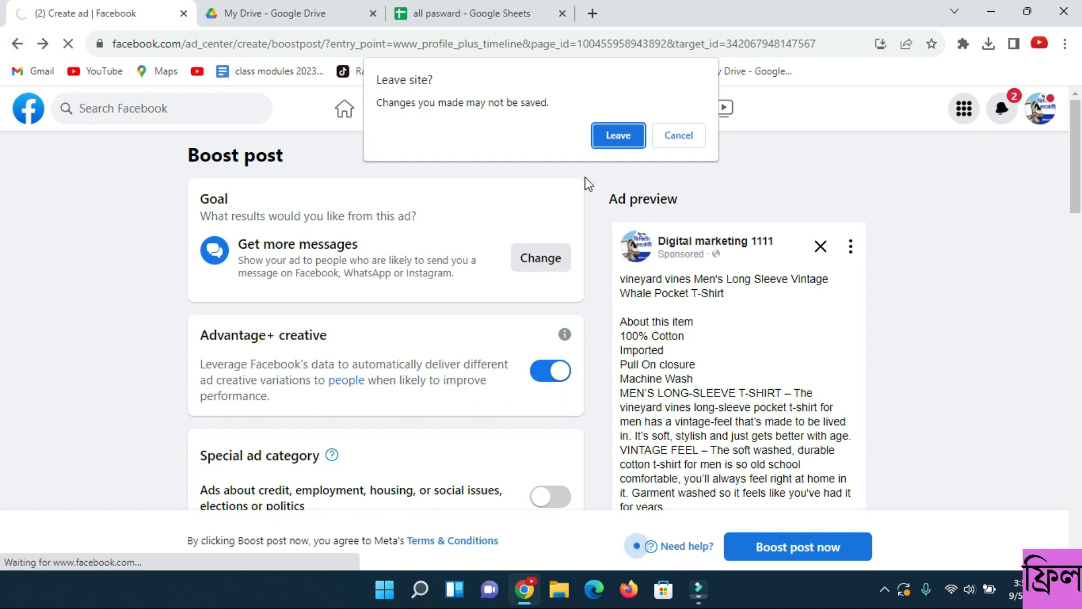
{"action": "left_click", "coordinate": [631, 142]}
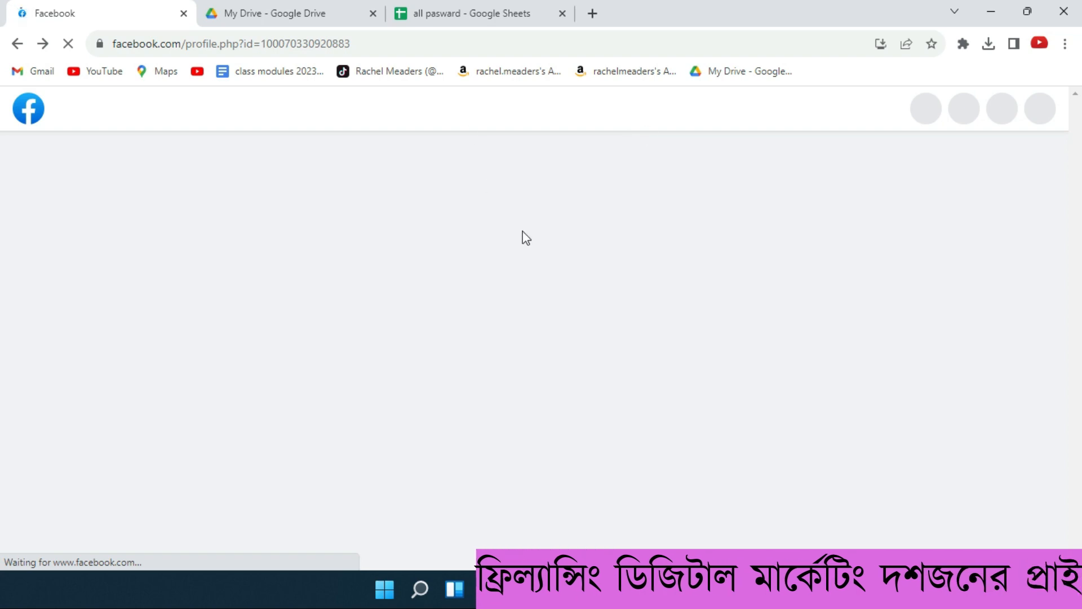
{"action": "scroll", "coordinate": [822, 398], "scroll_direction": "down", "scroll_amount": 10}
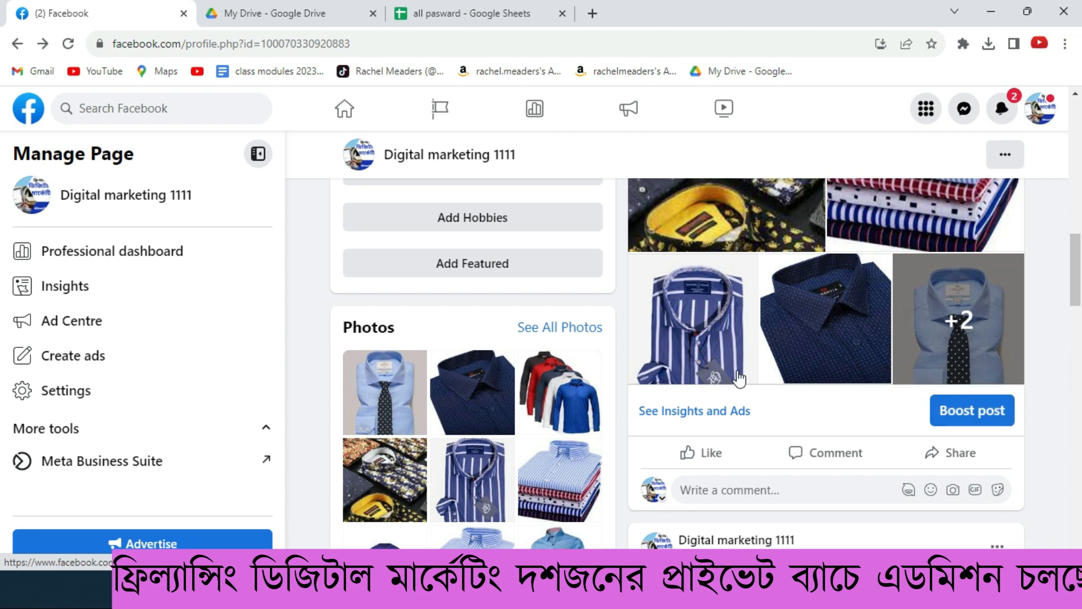
{"action": "scroll", "coordinate": [741, 383], "scroll_direction": "up", "scroll_amount": 10}
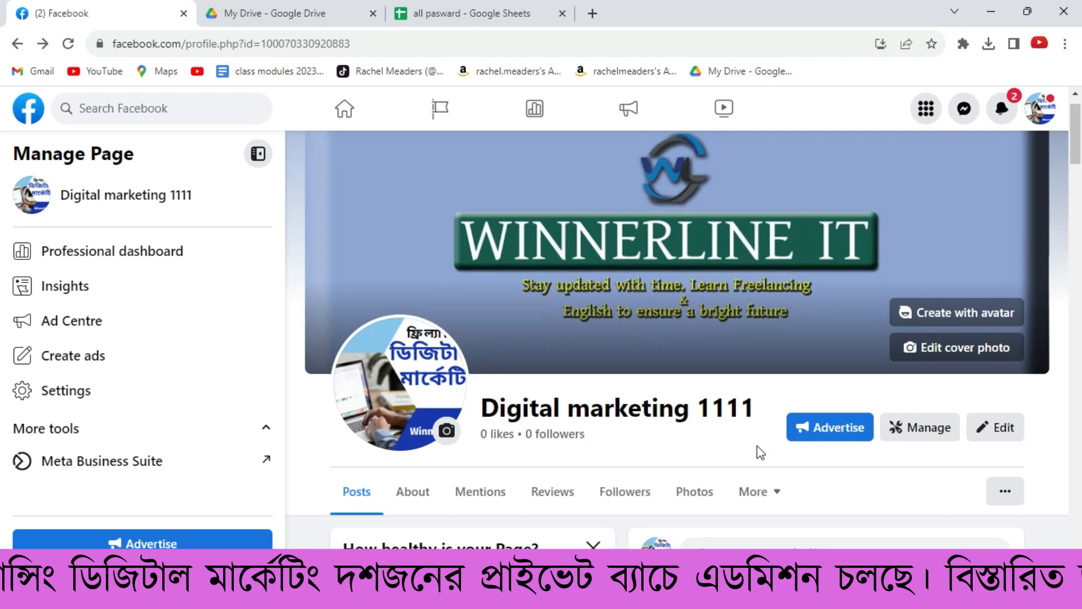
{"action": "scroll", "coordinate": [756, 451], "scroll_direction": "down", "scroll_amount": 5}
{"action": "scroll", "coordinate": [727, 363], "scroll_direction": "down", "scroll_amount": 4}
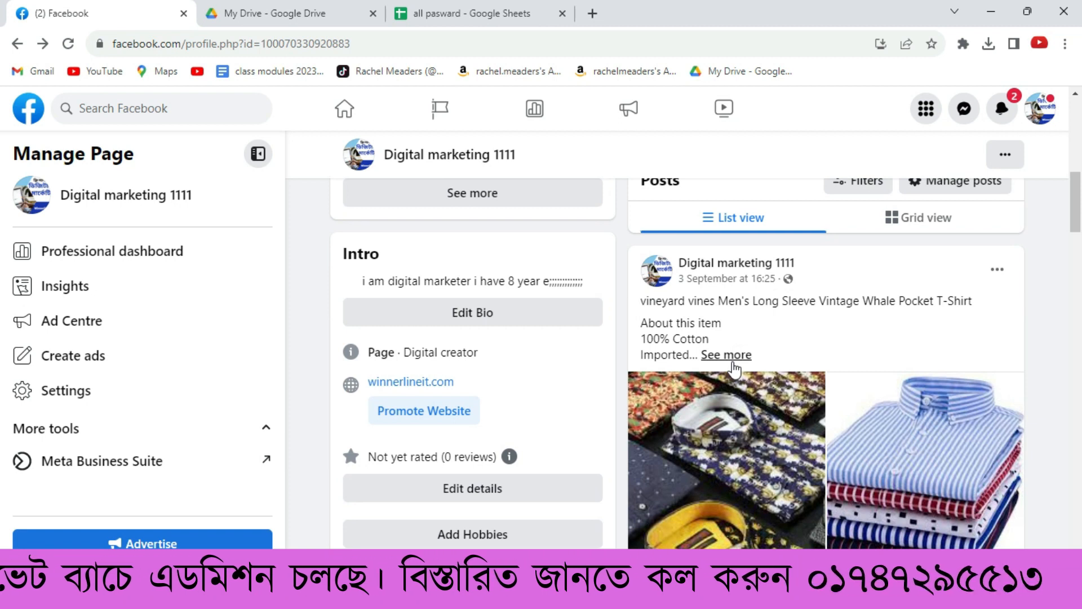
{"action": "scroll", "coordinate": [734, 366], "scroll_direction": "down", "scroll_amount": 1}
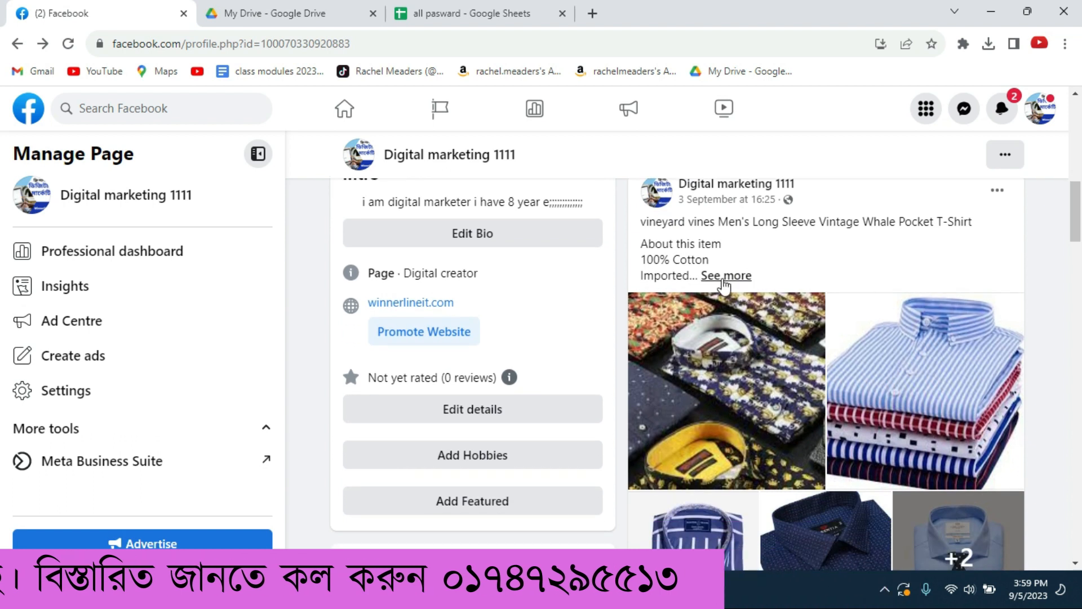
{"action": "scroll", "coordinate": [325, 225], "scroll_direction": "up", "scroll_amount": 8}
{"action": "scroll", "coordinate": [336, 186], "scroll_direction": "up", "scroll_amount": 3}
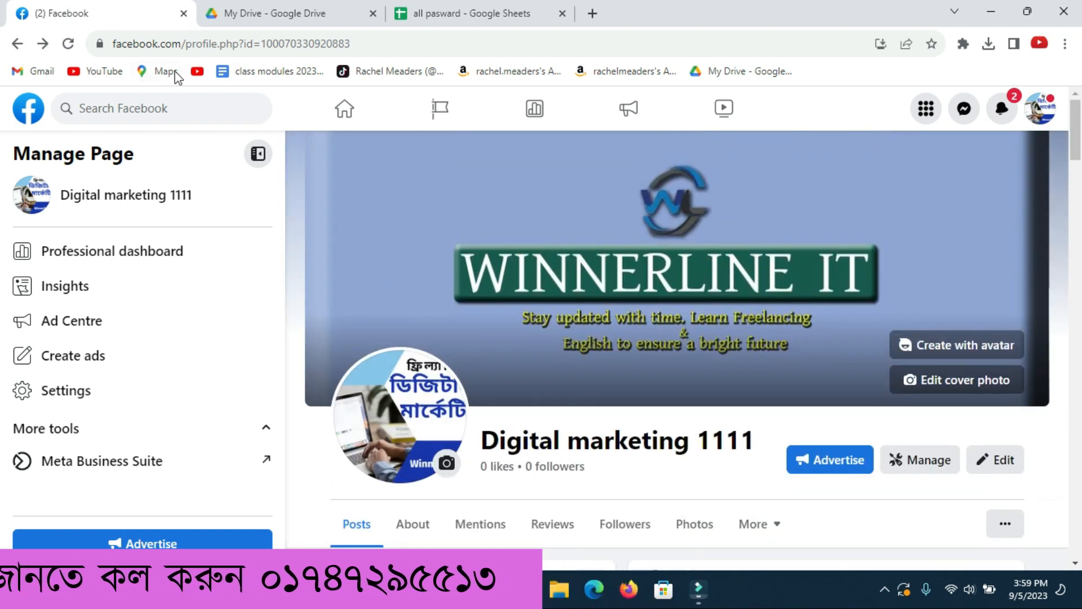
{"action": "left_click", "coordinate": [265, 49]}
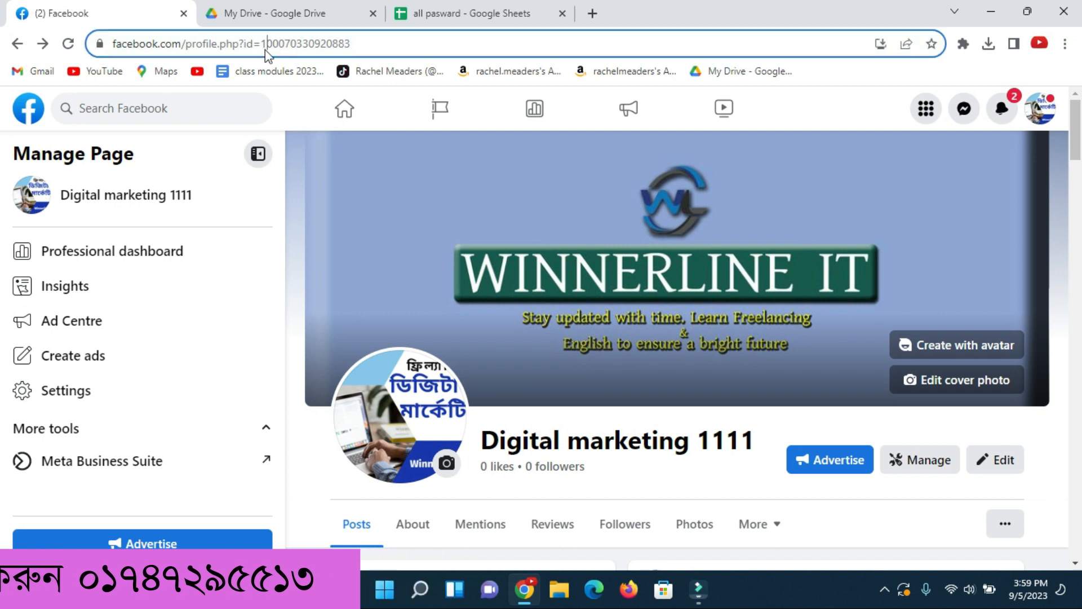
{"action": "left_click", "coordinate": [354, 50]}
{"action": "left_click_drag", "start_coordinate": [249, 44], "coordinate": [440, 56]}
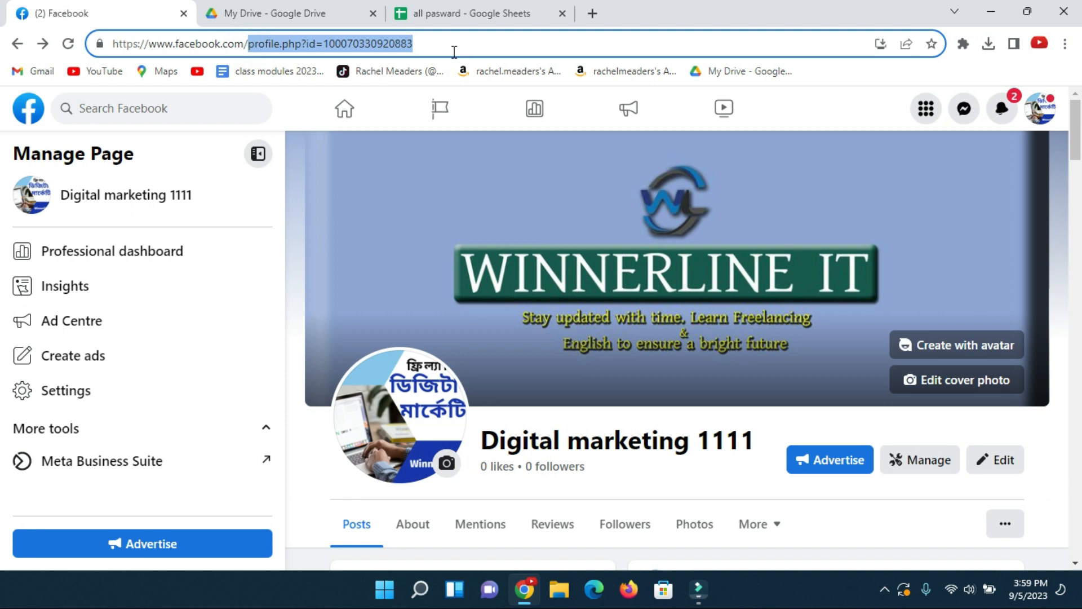
{"action": "type", "text": "ad"}
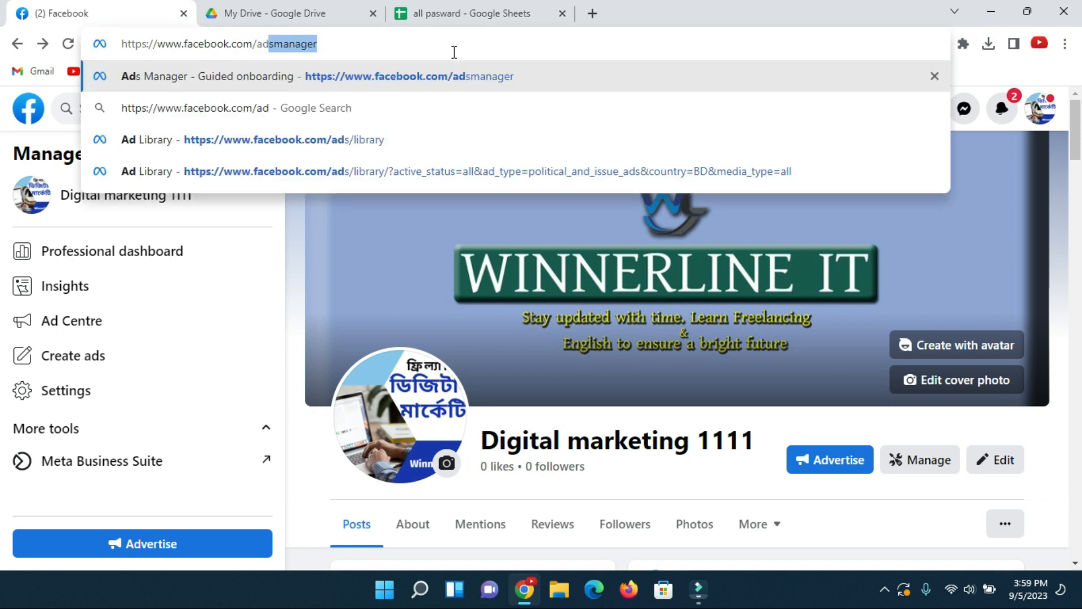
{"action": "key", "text": "Return"}
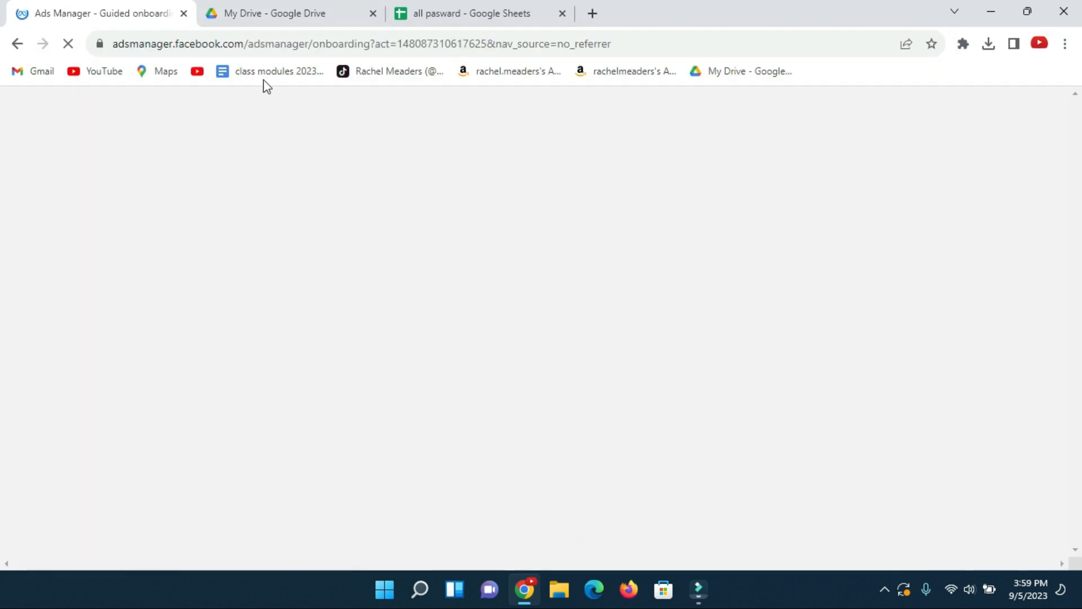
{"action": "scroll", "coordinate": [400, 281], "scroll_direction": "down", "scroll_amount": 2}
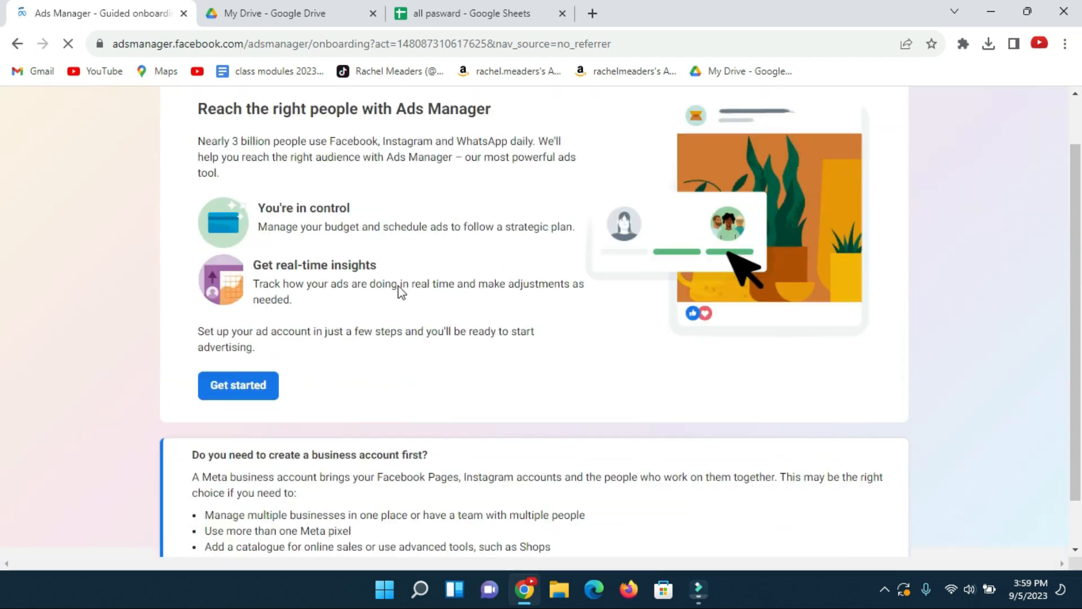
{"action": "scroll", "coordinate": [528, 309], "scroll_direction": "up", "scroll_amount": 2}
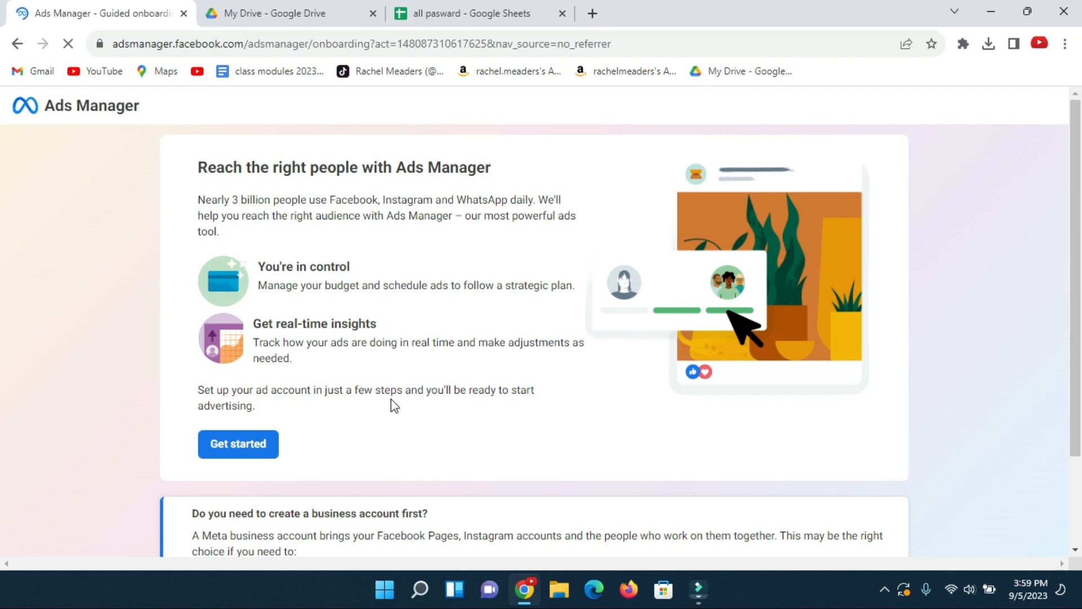
{"action": "scroll", "coordinate": [379, 281], "scroll_direction": "down", "scroll_amount": 2}
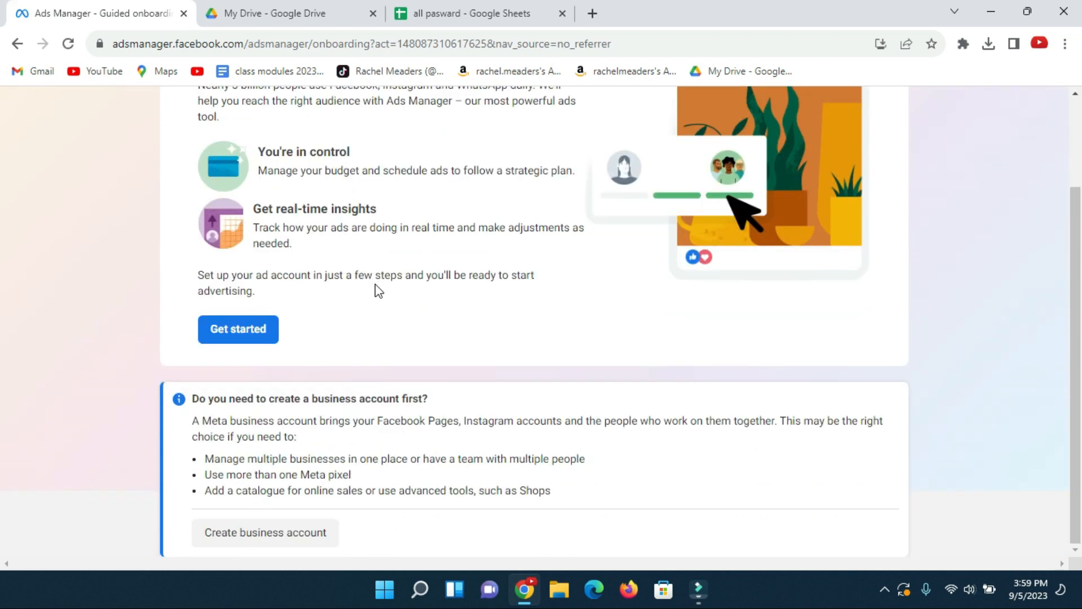
{"action": "scroll", "coordinate": [374, 286], "scroll_direction": "up", "scroll_amount": 2}
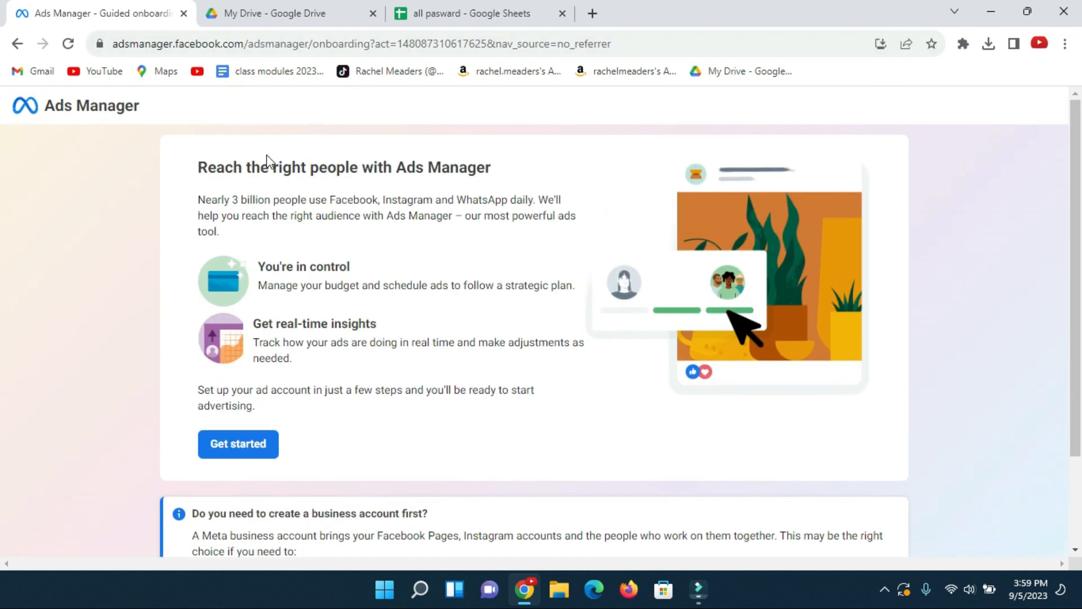